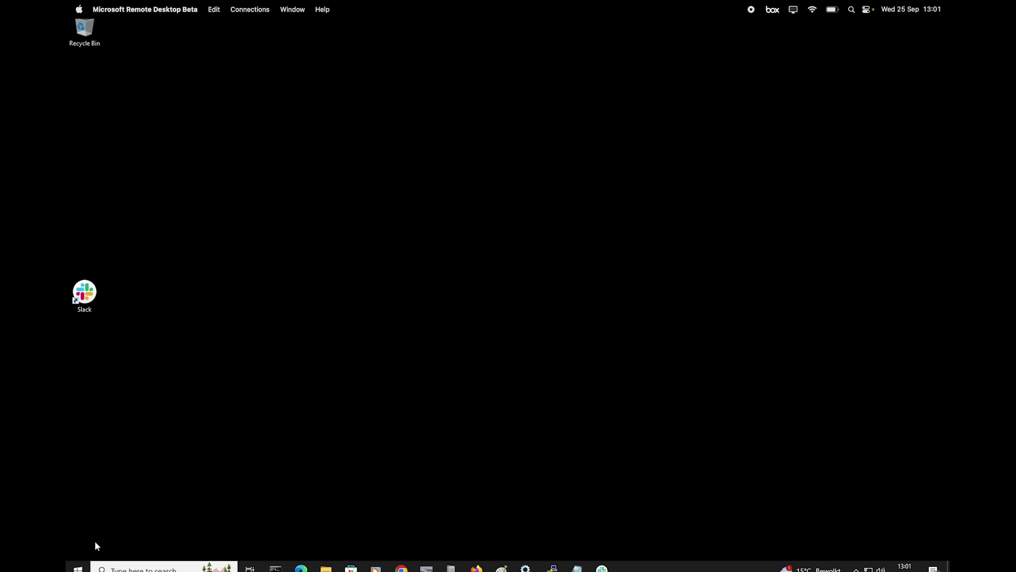
Launch IBM App Connect Enterprise Designer and start creating flows for an API.
left_click(79, 568)
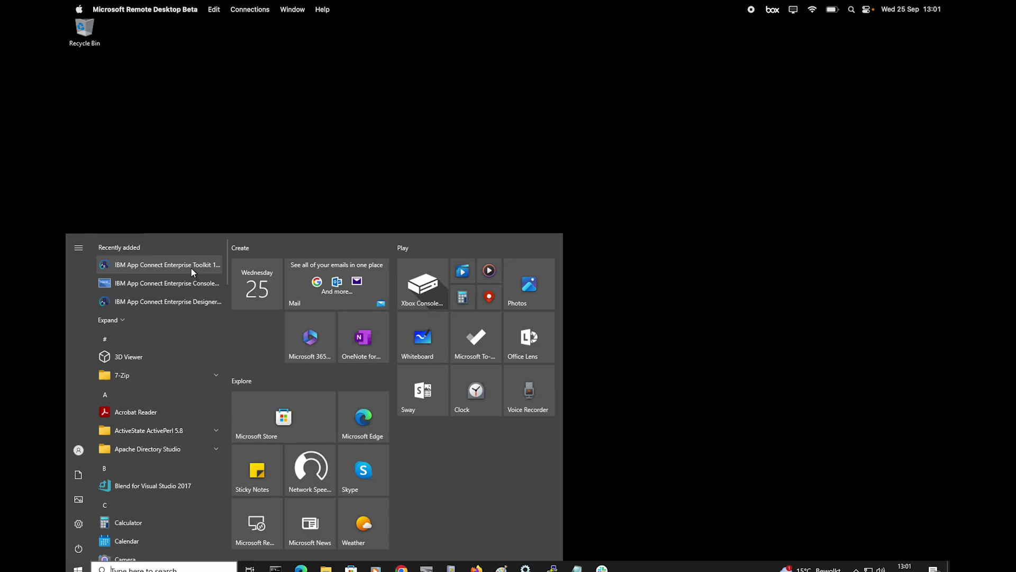
left_click(191, 303)
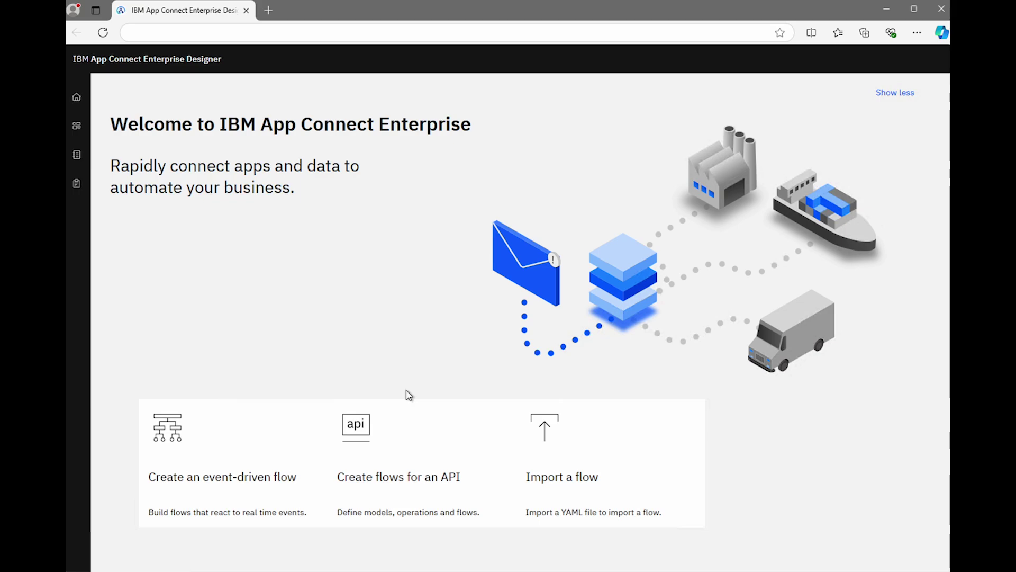
left_click(417, 441)
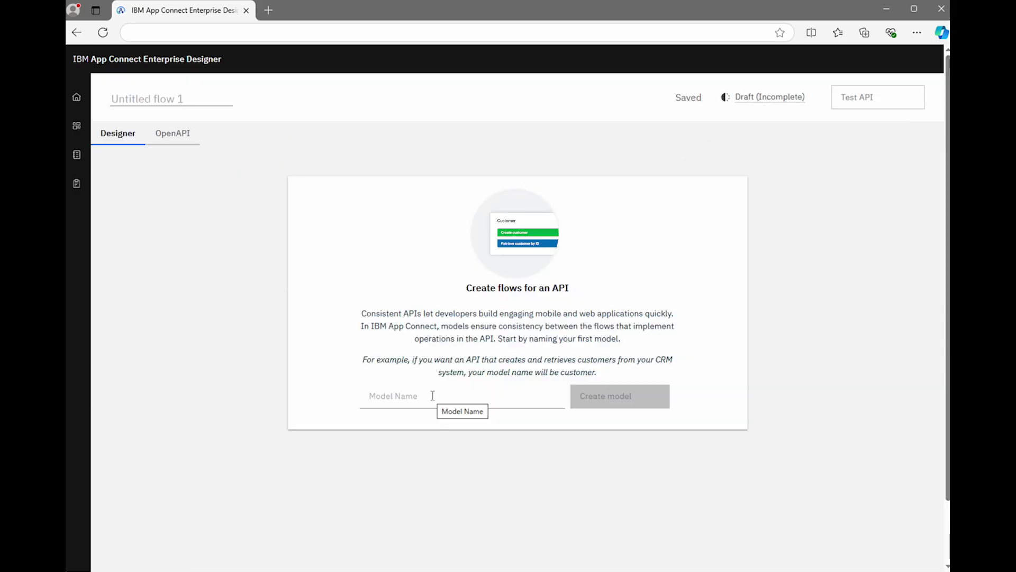
Create the API's first model with the name issue.
left_click(432, 396)
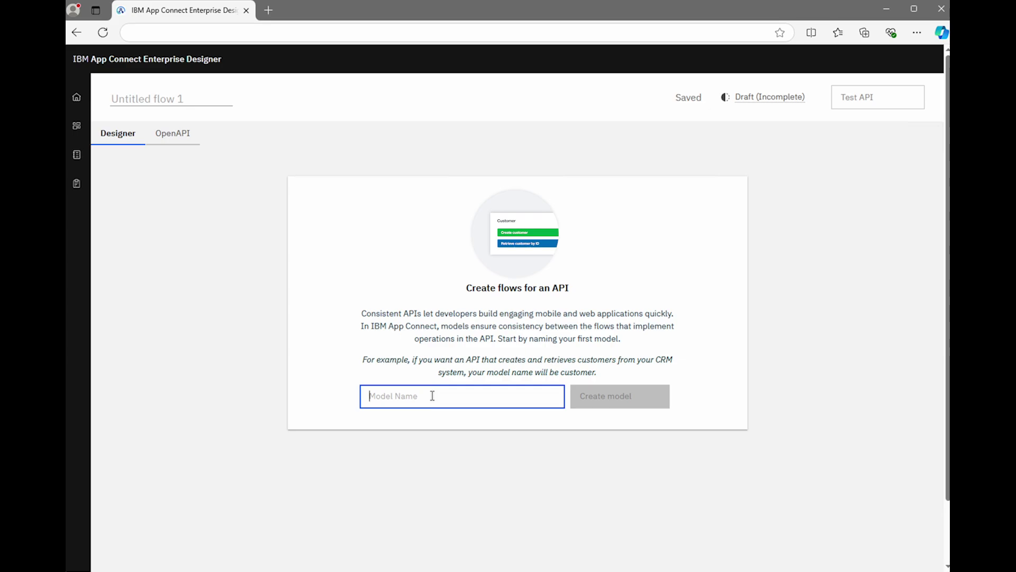
type("issue")
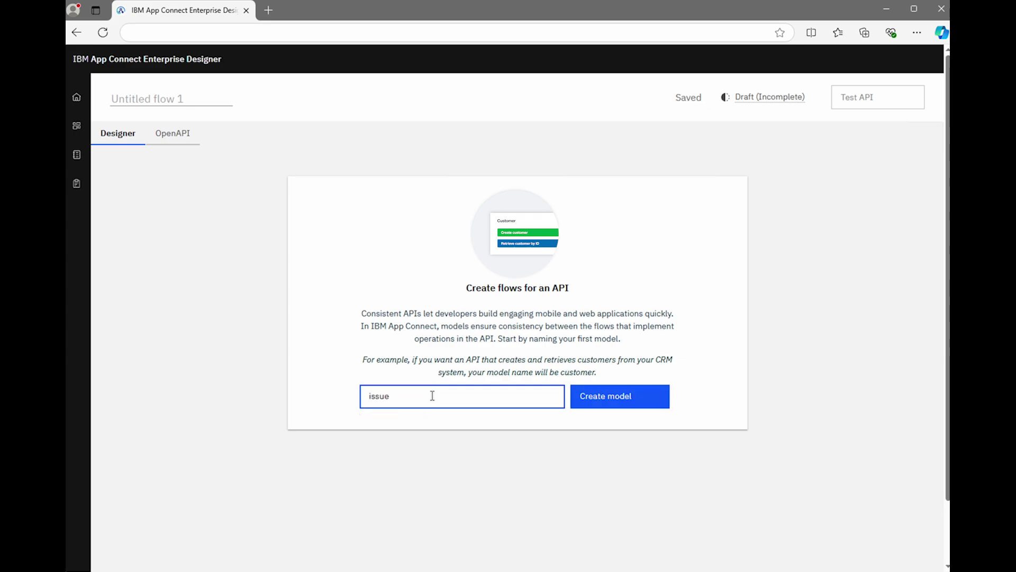
left_click(601, 403)
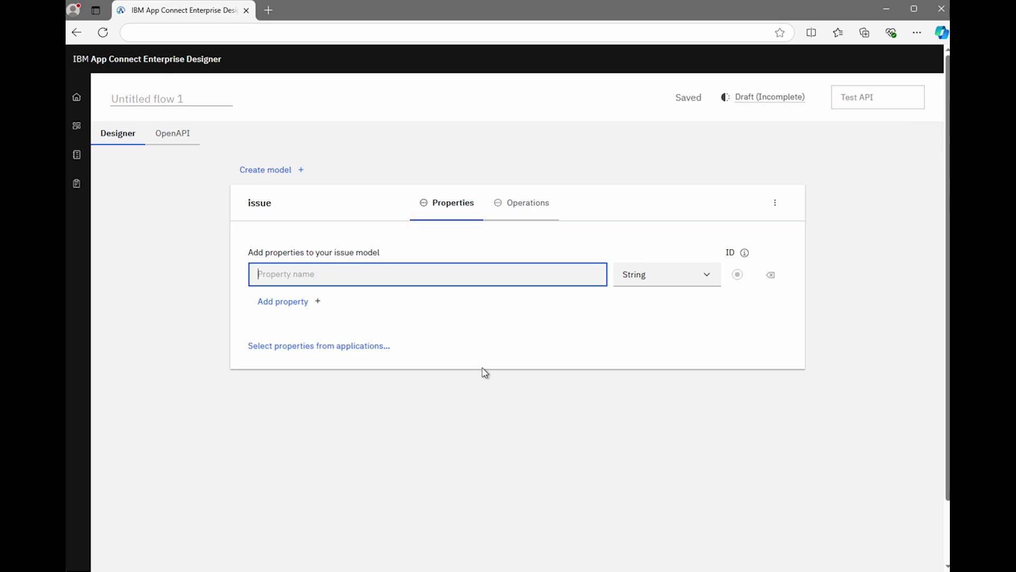
Add the string properties title, description, label and number to the issue model, with number as the ID.
left_click(284, 274)
type("title")
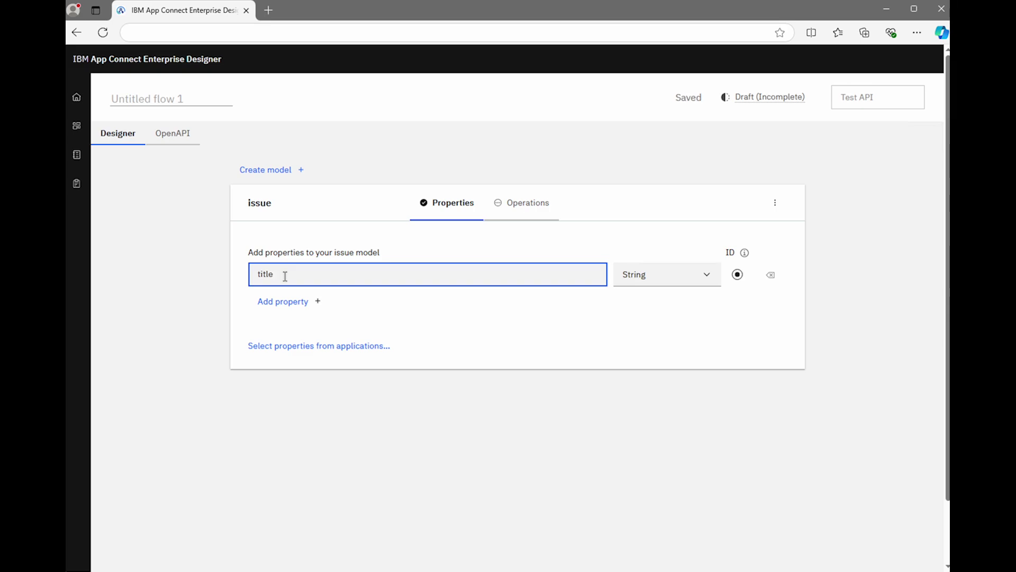
left_click(318, 301)
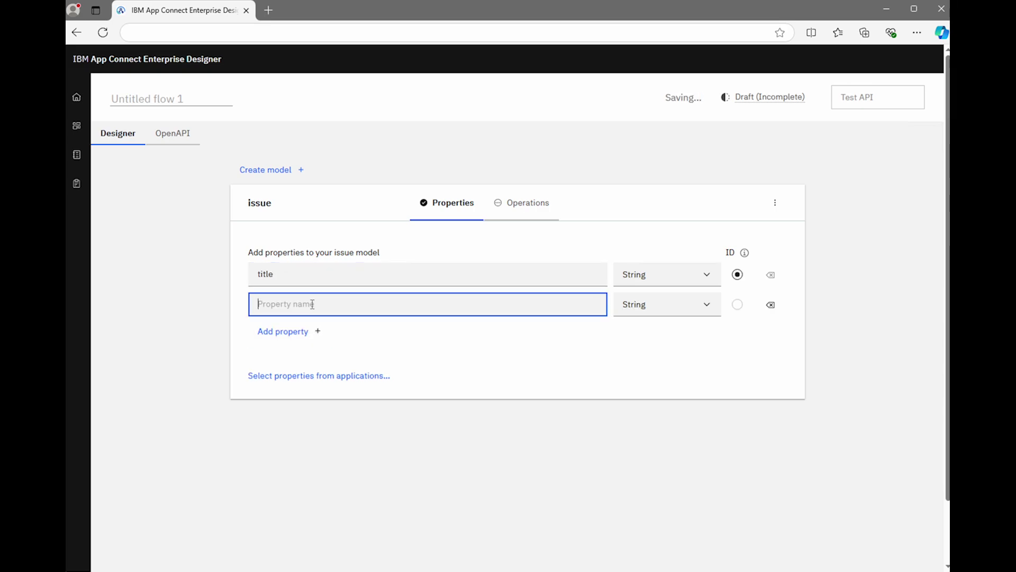
type("descr")
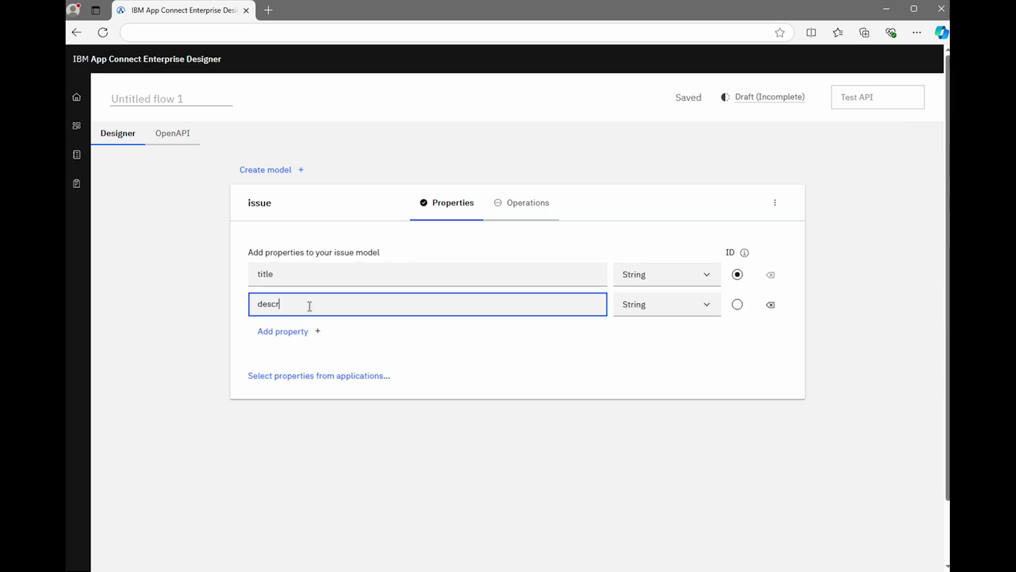
type("iption")
left_click(305, 332)
type("label")
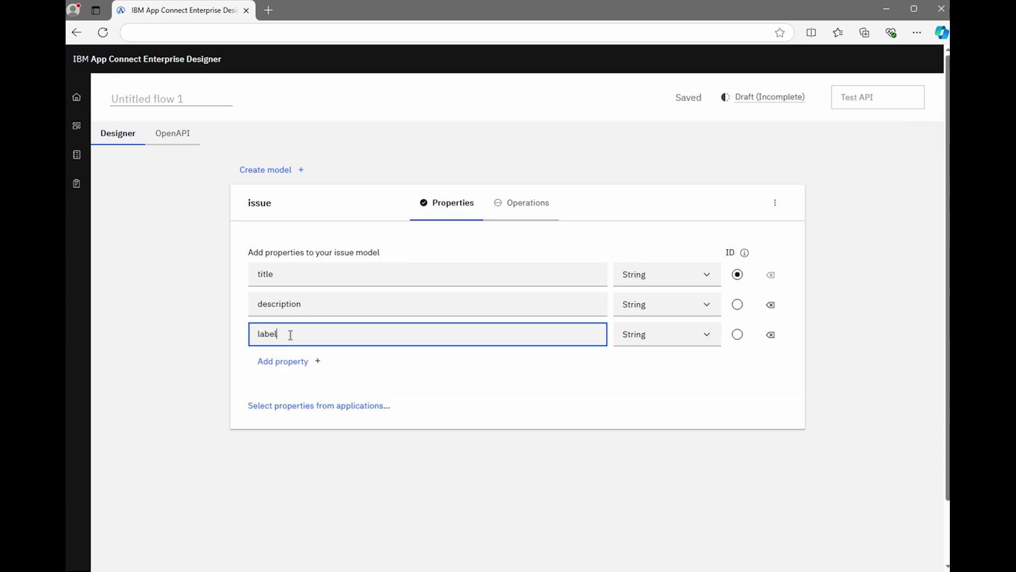
left_click(303, 360)
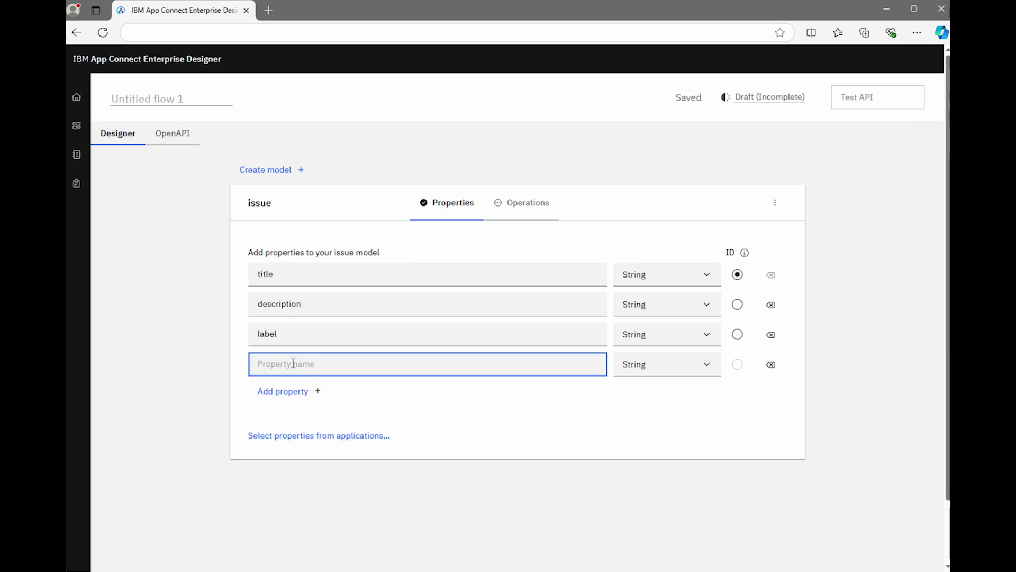
type("number")
left_click(737, 366)
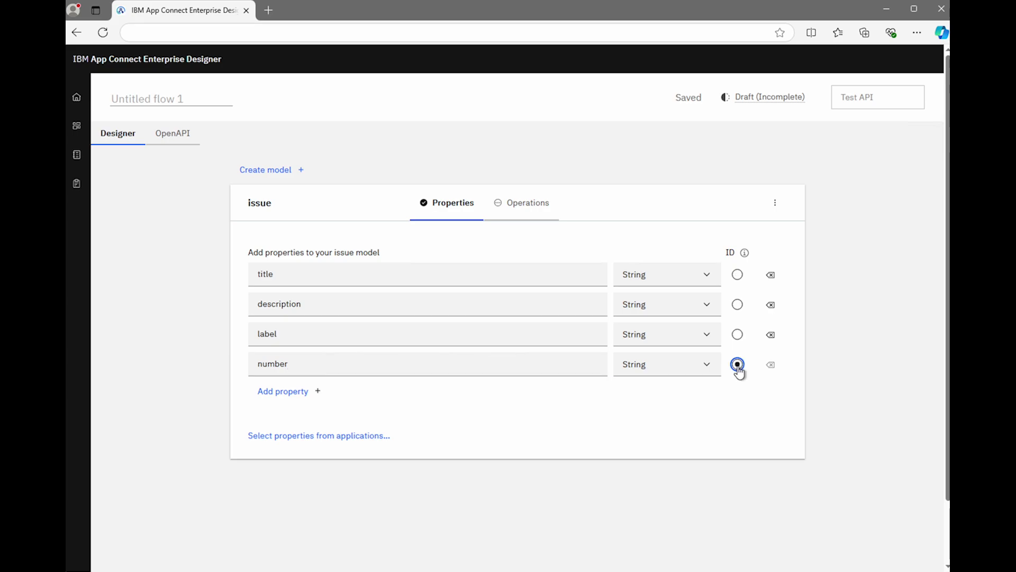
Add the operations Create issue, Retrieve issue by ID and Replace or create issue by ID to the issue model.
left_click(526, 210)
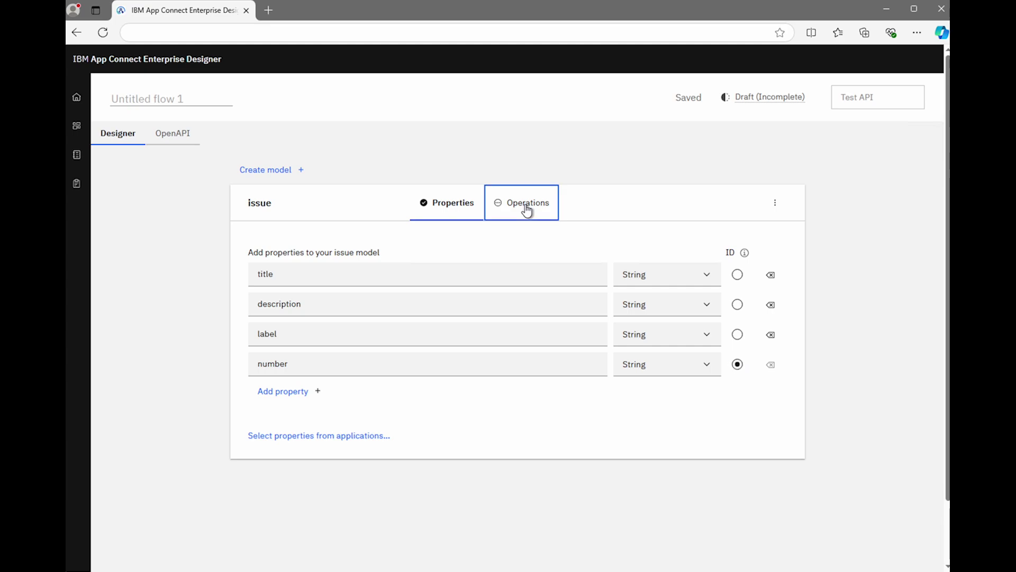
left_click(505, 253)
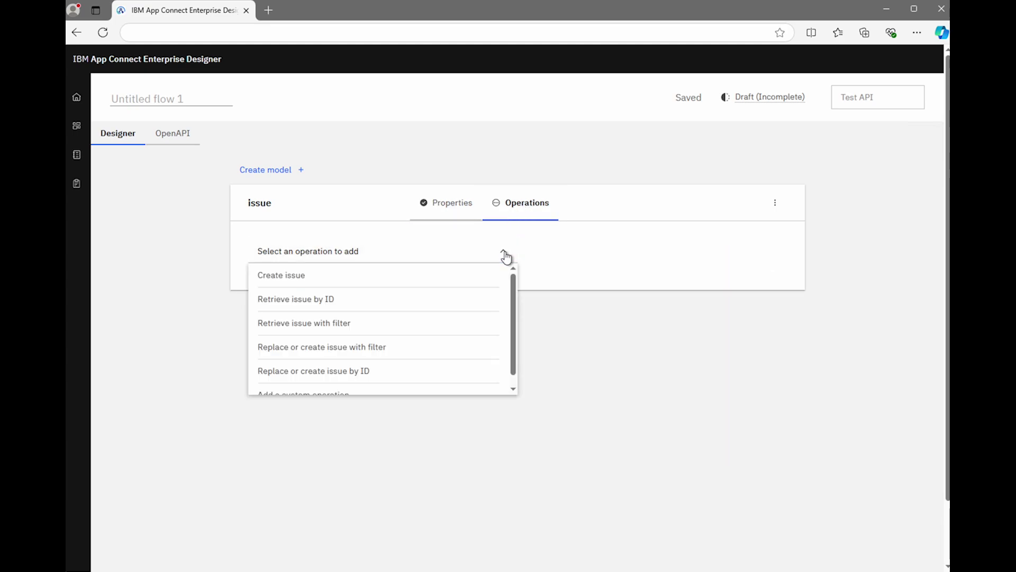
left_click(294, 283)
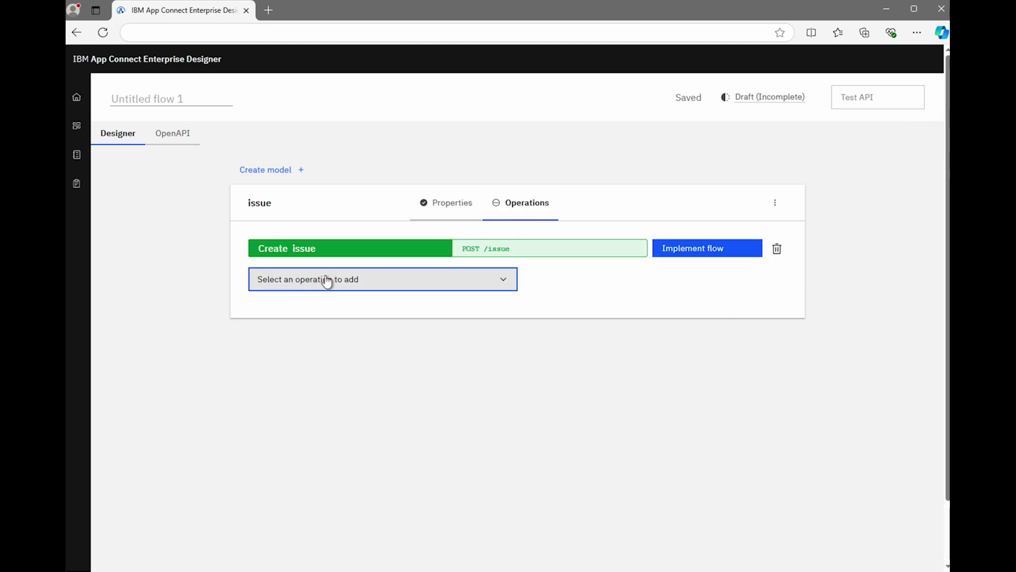
left_click(504, 282)
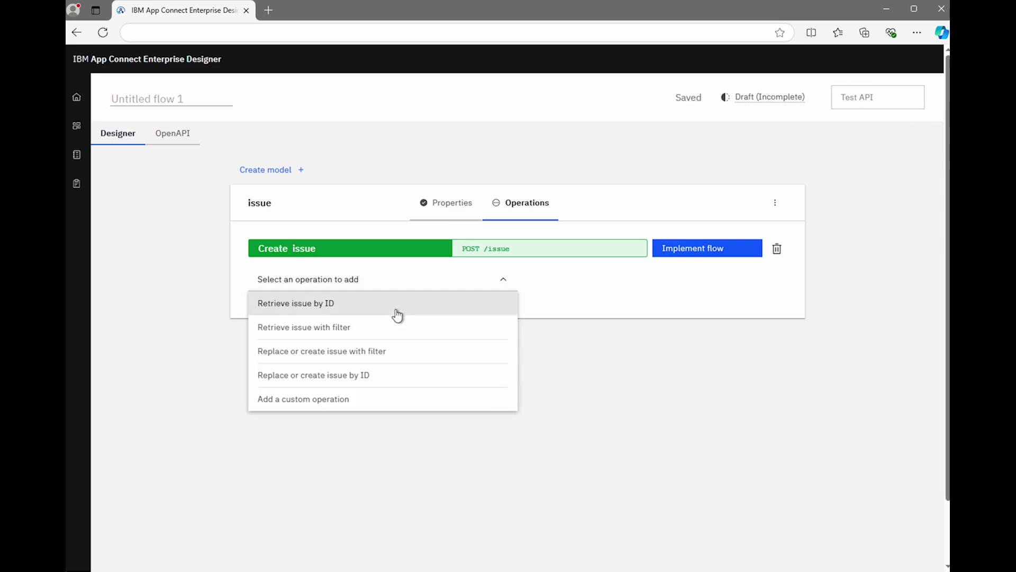
left_click(350, 307)
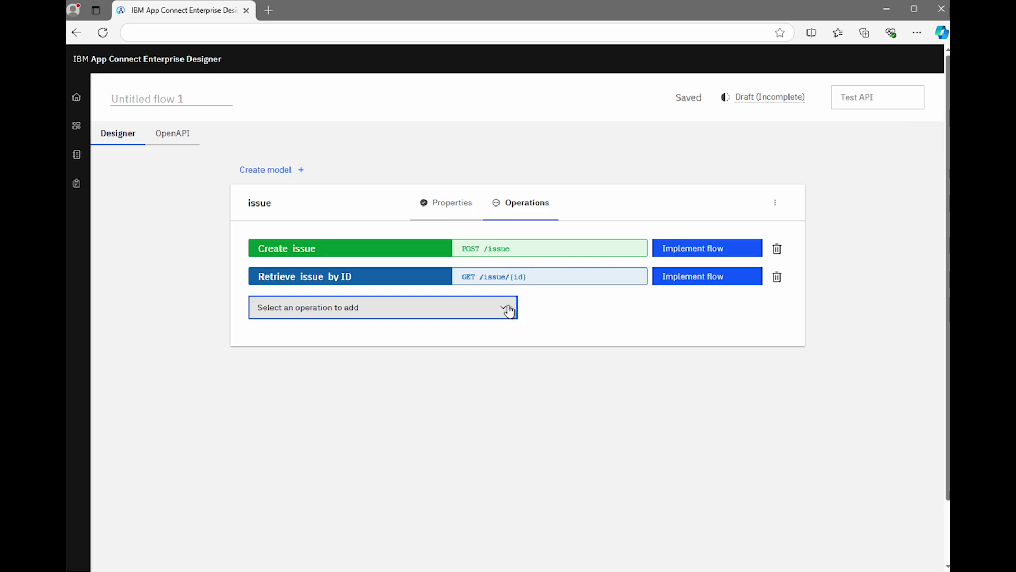
left_click(509, 311)
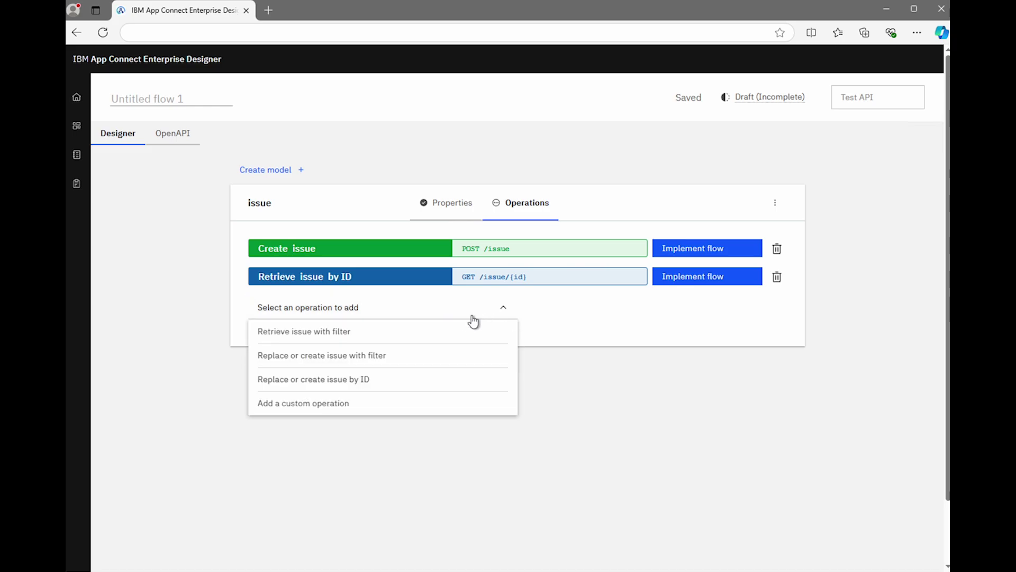
left_click(364, 380)
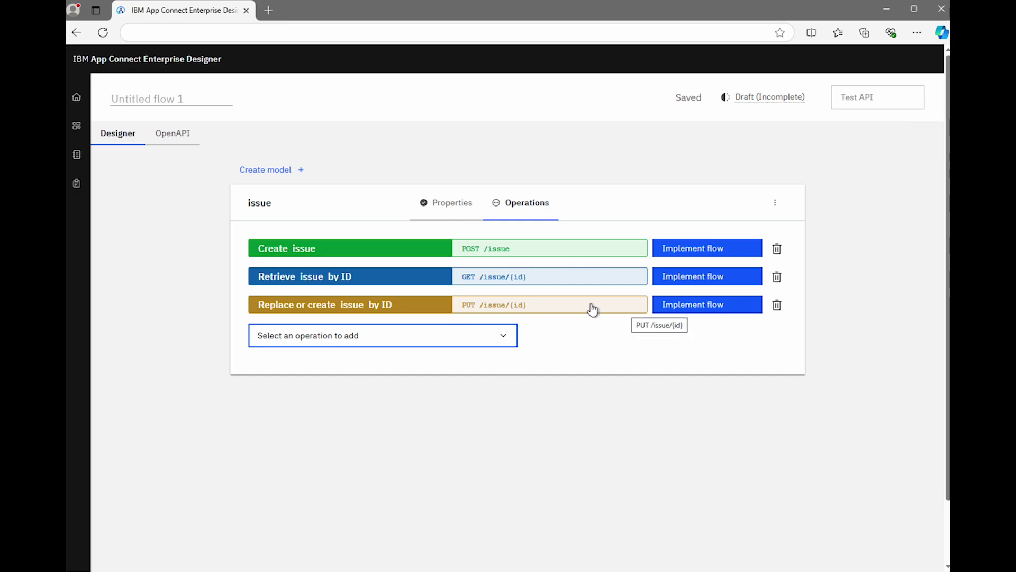
Implement the Create issue operation's flow by adding GitHub's Create issue action between Request and Response.
left_click(714, 250)
left_click(280, 159)
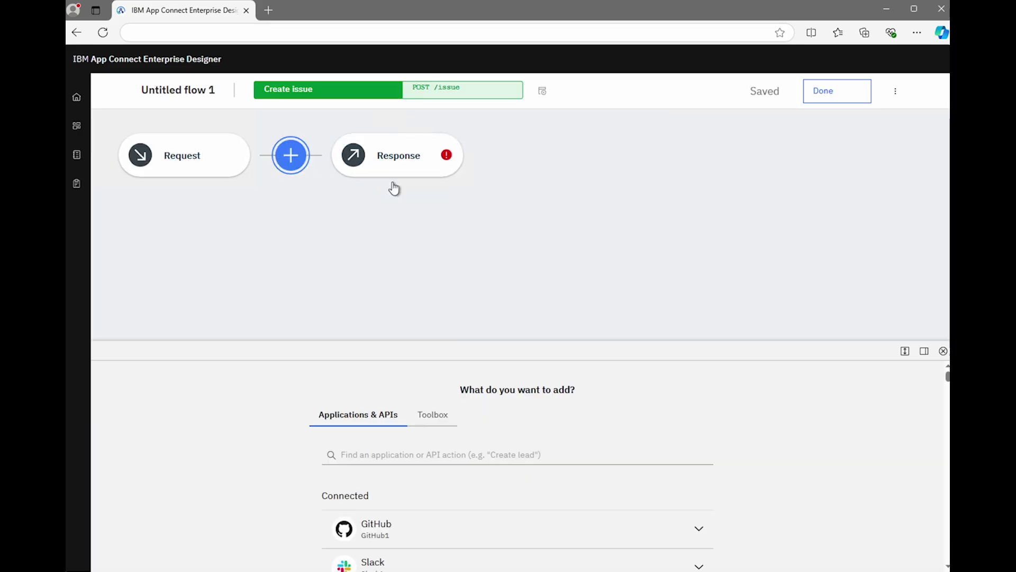
left_click(697, 529)
scroll(849, 524, "down", 2)
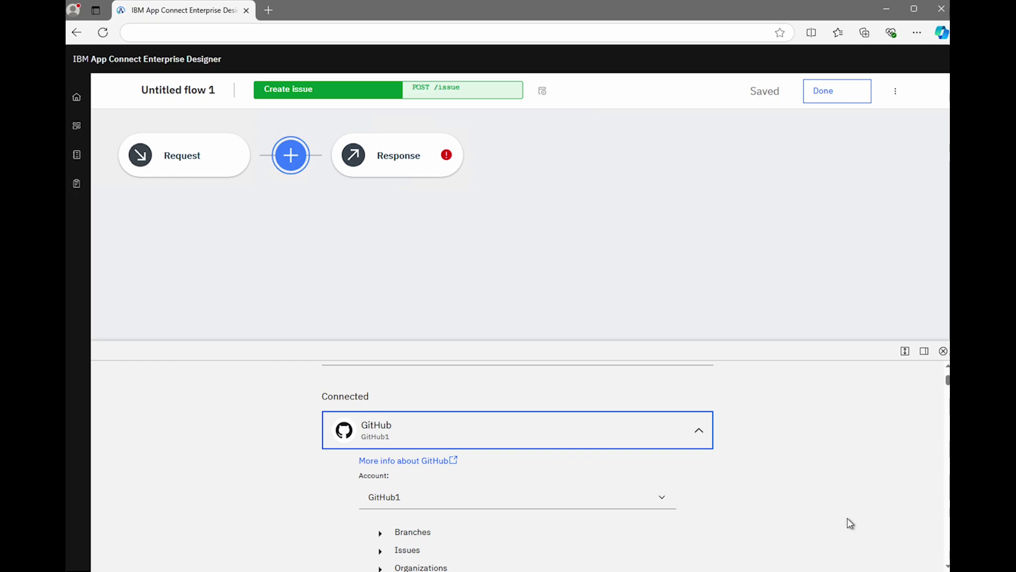
scroll(851, 492, "down", 2)
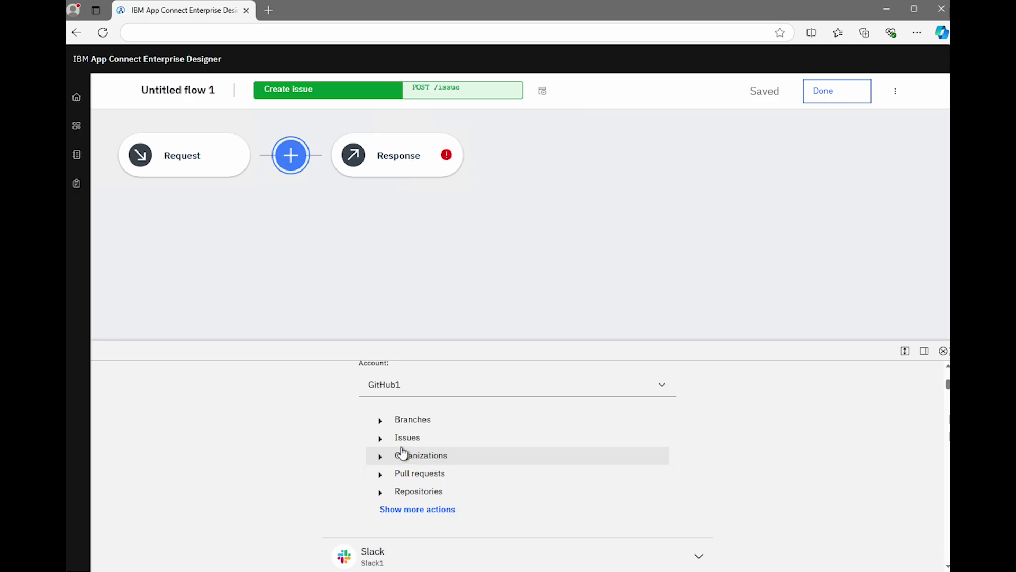
left_click(382, 439)
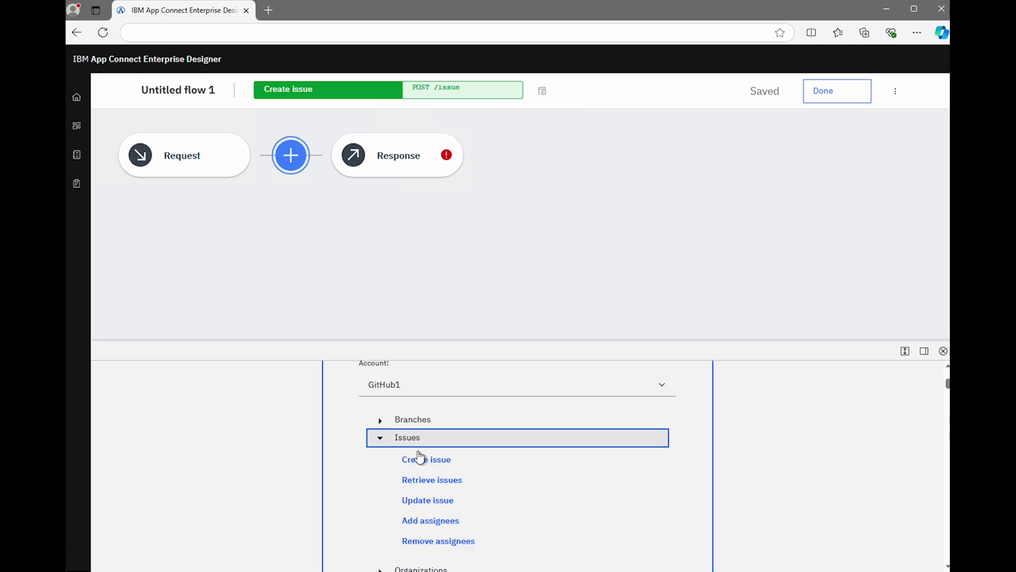
left_click(437, 461)
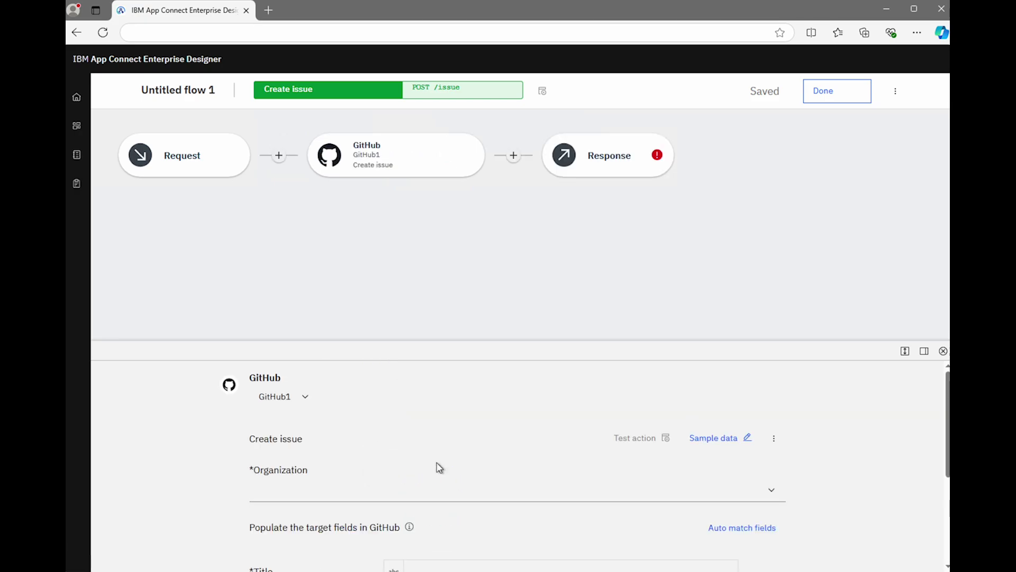
Set the GitHub action's organization to ACE-SlackUser and its repository to ACE-Demo.
left_click(774, 491)
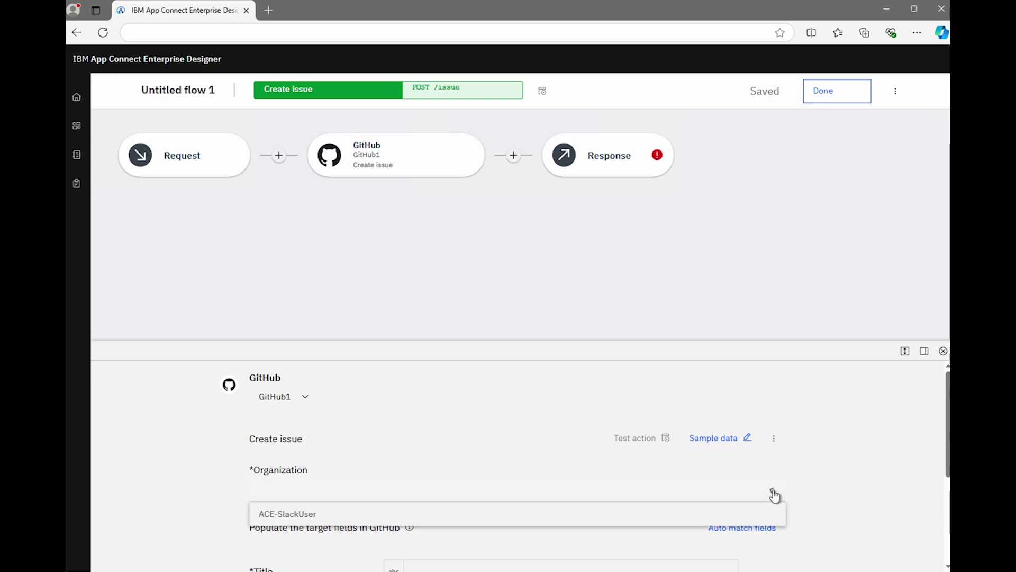
left_click(626, 519)
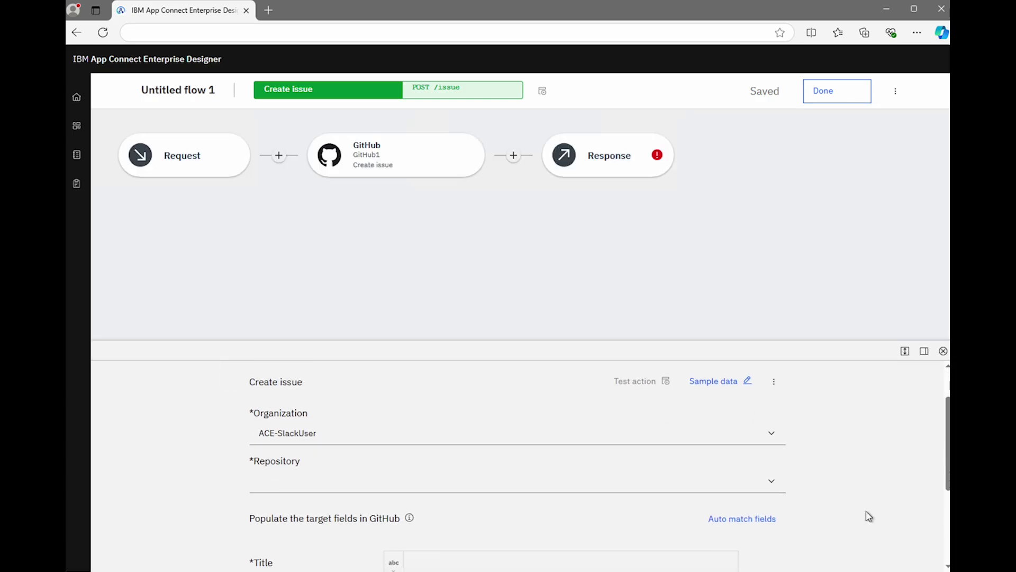
scroll(836, 493, "down", 1)
left_click(776, 429)
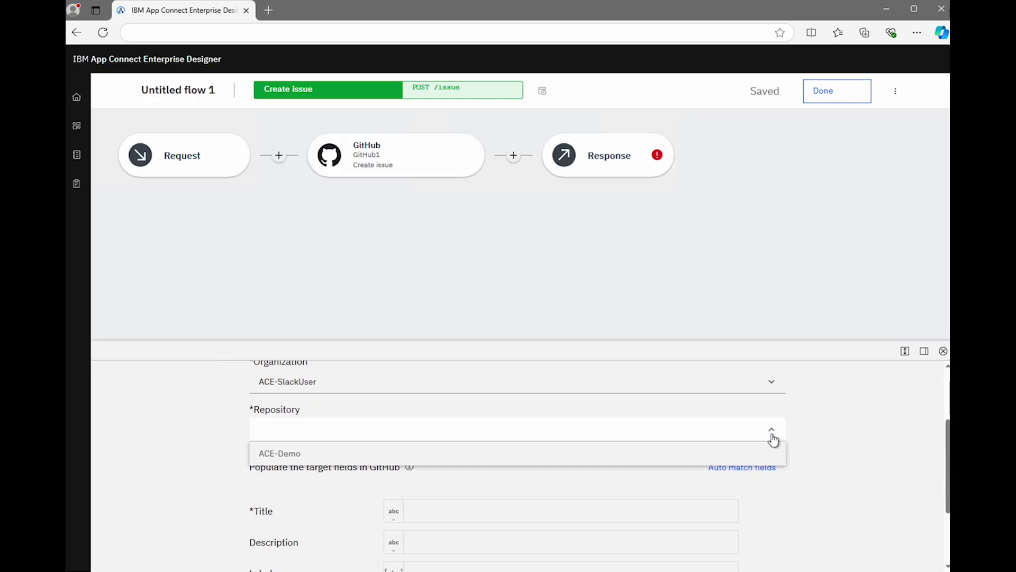
left_click(611, 454)
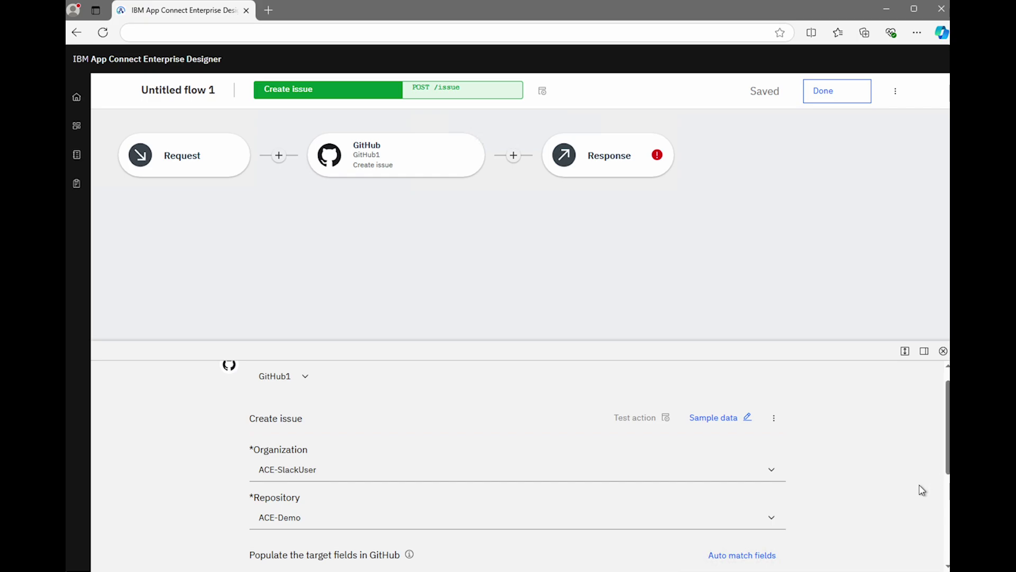
Map the GitHub issue's Title field to title from the request body parameters.
scroll(907, 497, "down", 3)
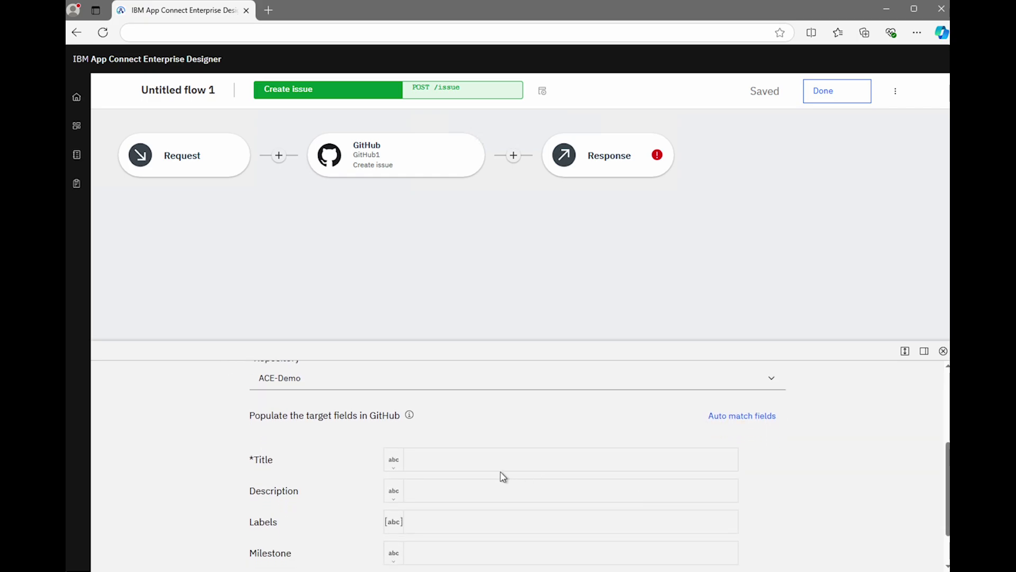
left_click(455, 465)
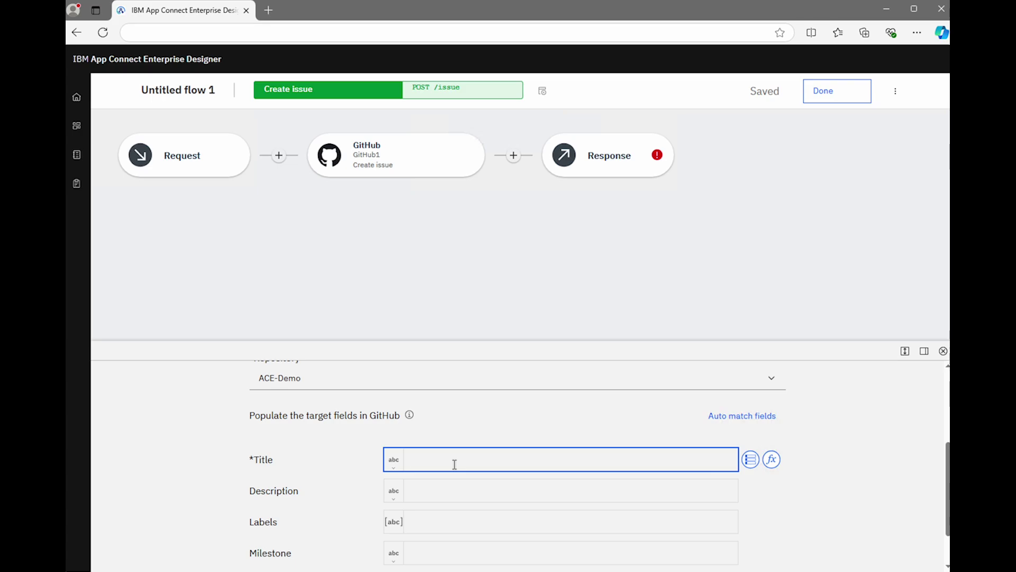
left_click(751, 459)
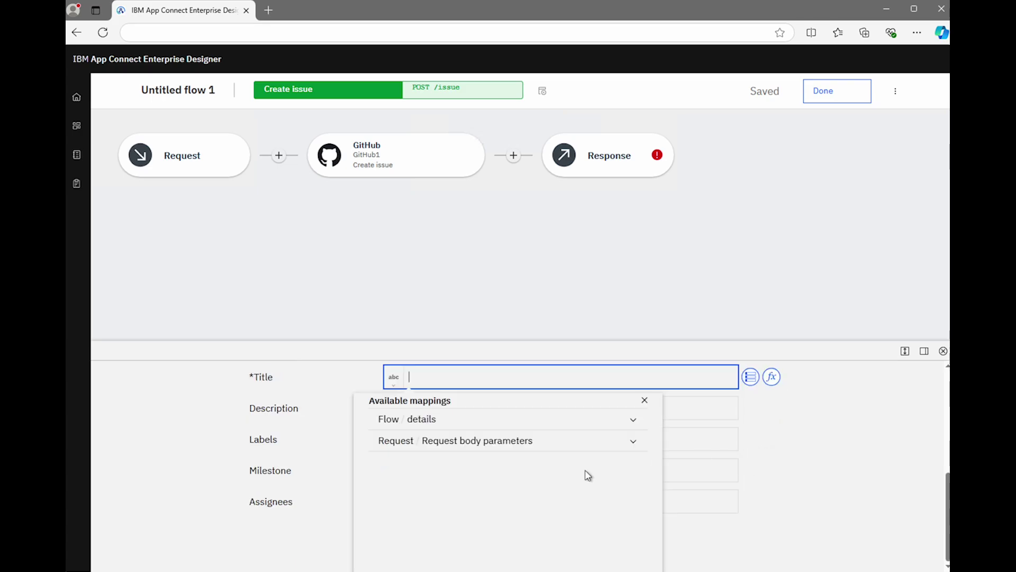
left_click(635, 446)
left_click(411, 492)
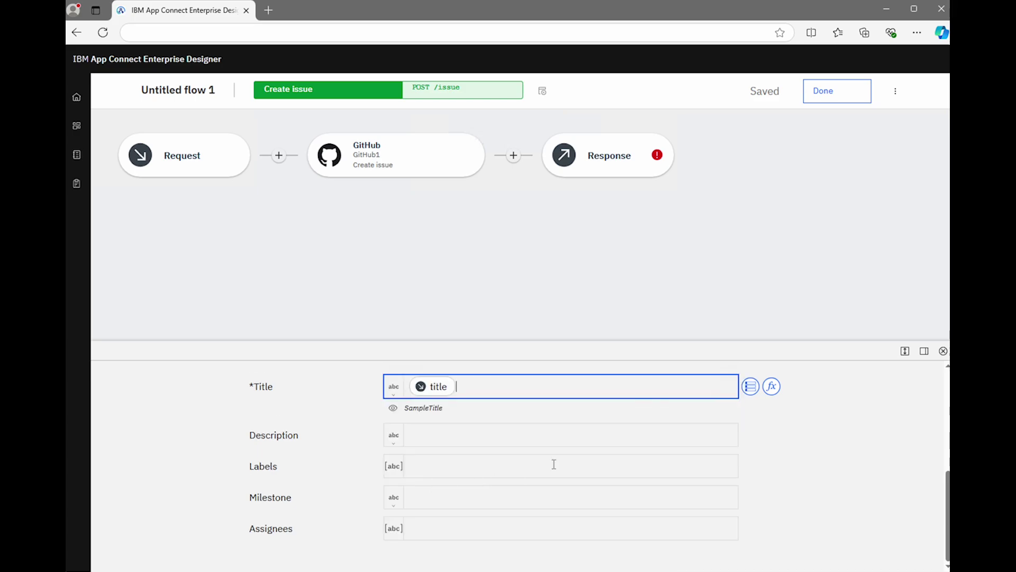
Map the GitHub issue's Description field to description from the request body parameters.
left_click(656, 436)
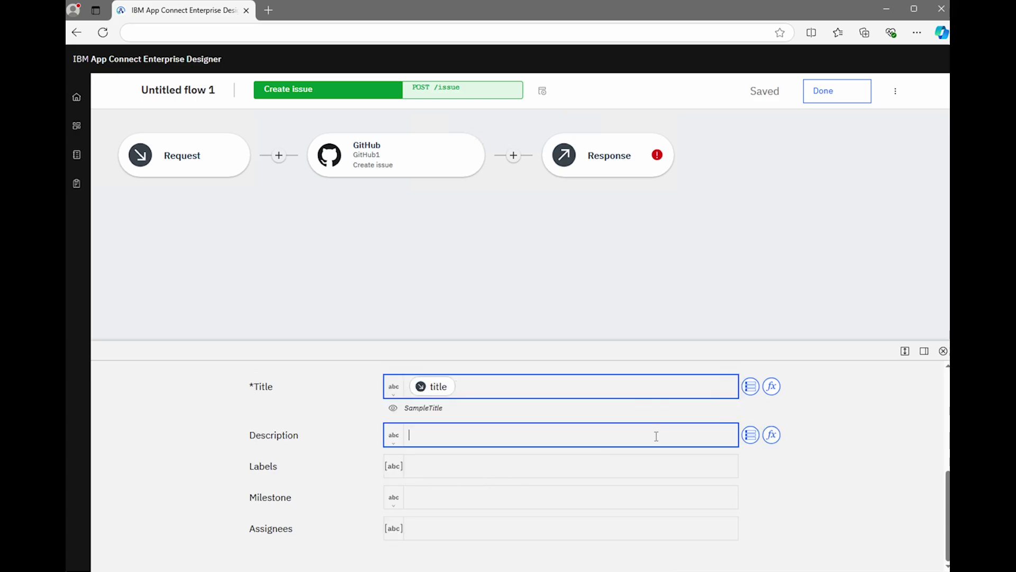
left_click(751, 435)
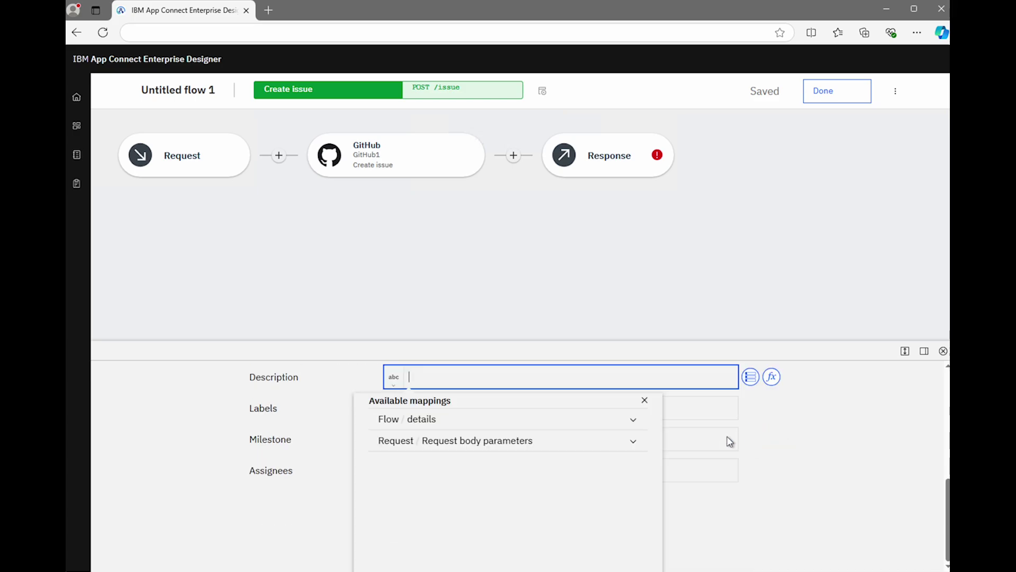
left_click(633, 445)
left_click(441, 507)
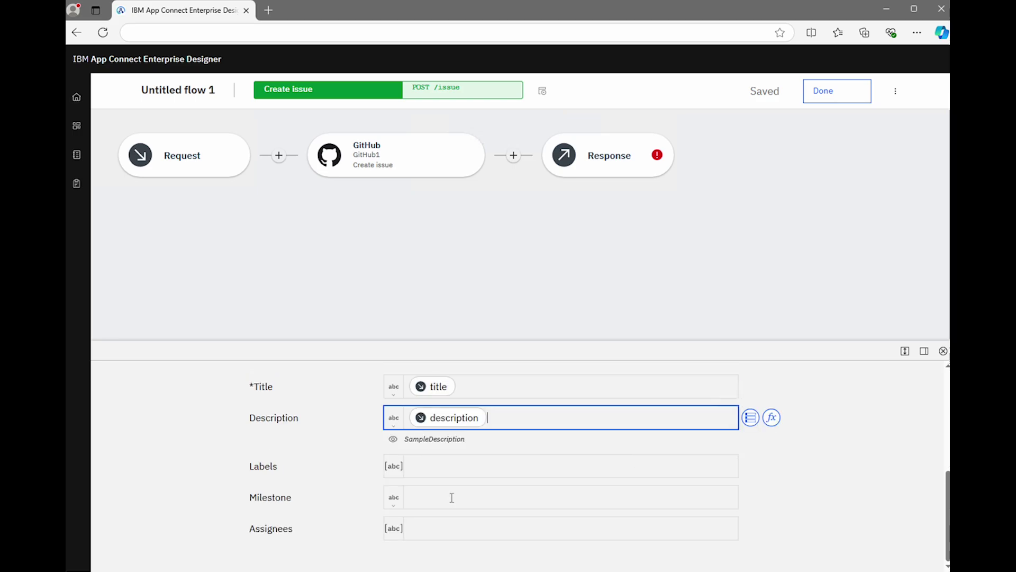
Map the GitHub issue's Labels field to an array containing label from the request body parameters, written in square brackets.
left_click(445, 467)
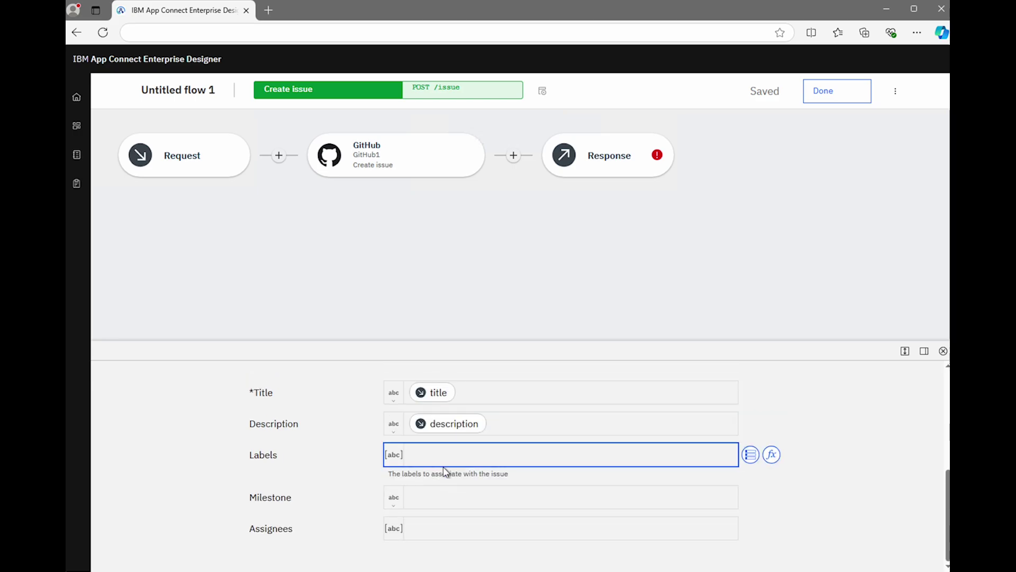
type("[")
left_click(750, 454)
left_click(635, 444)
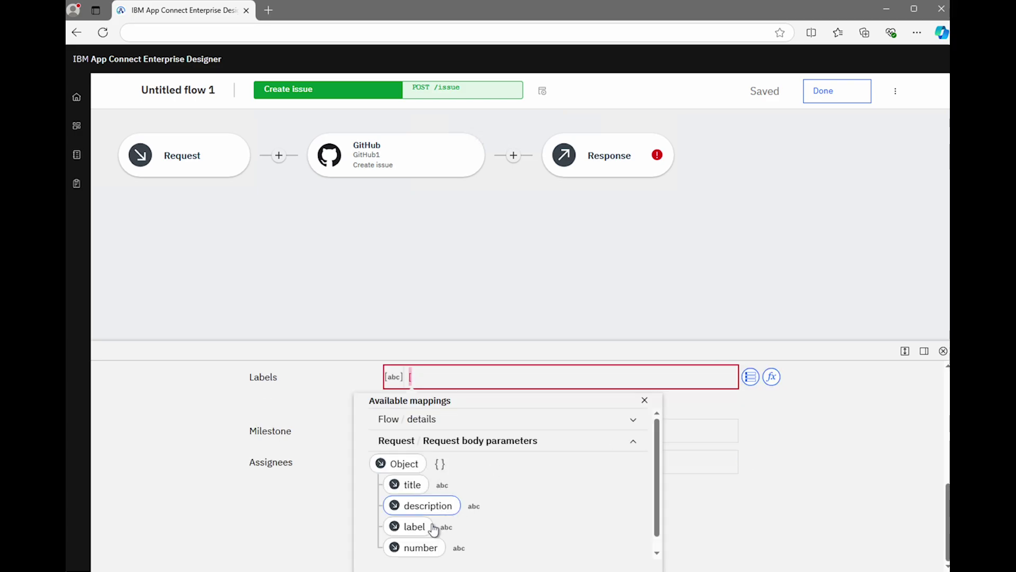
left_click(414, 527)
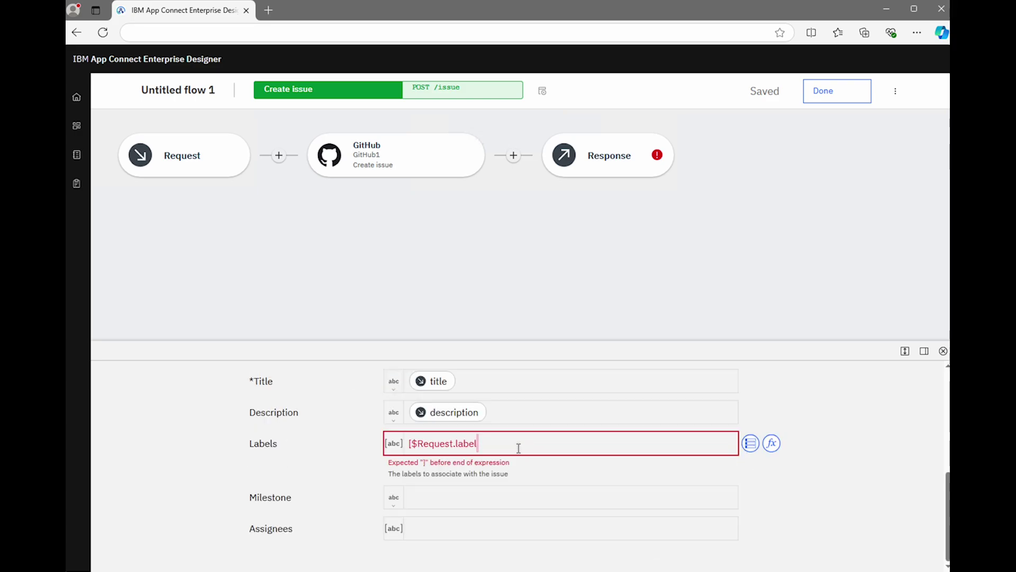
type("]")
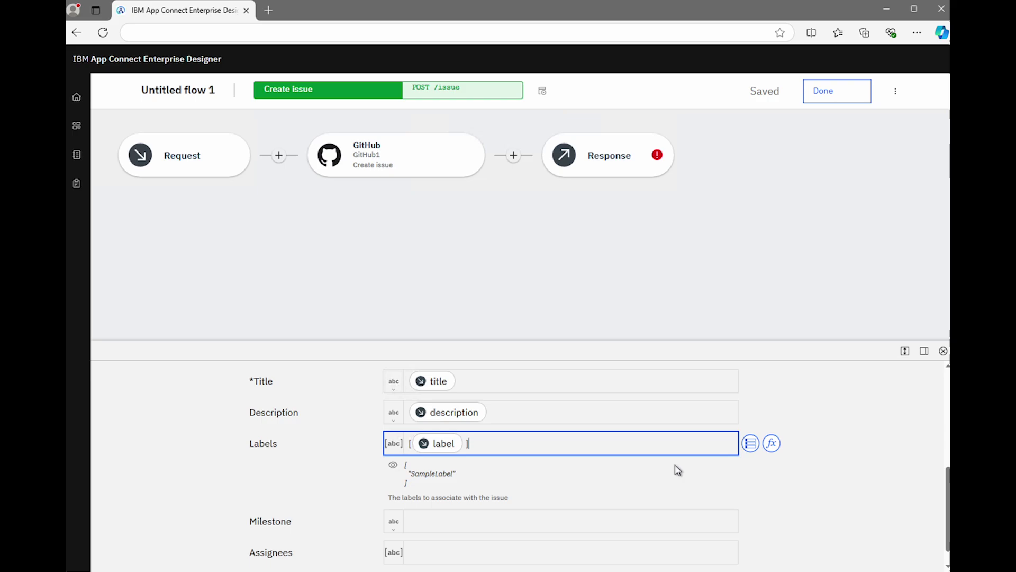
left_click(829, 493)
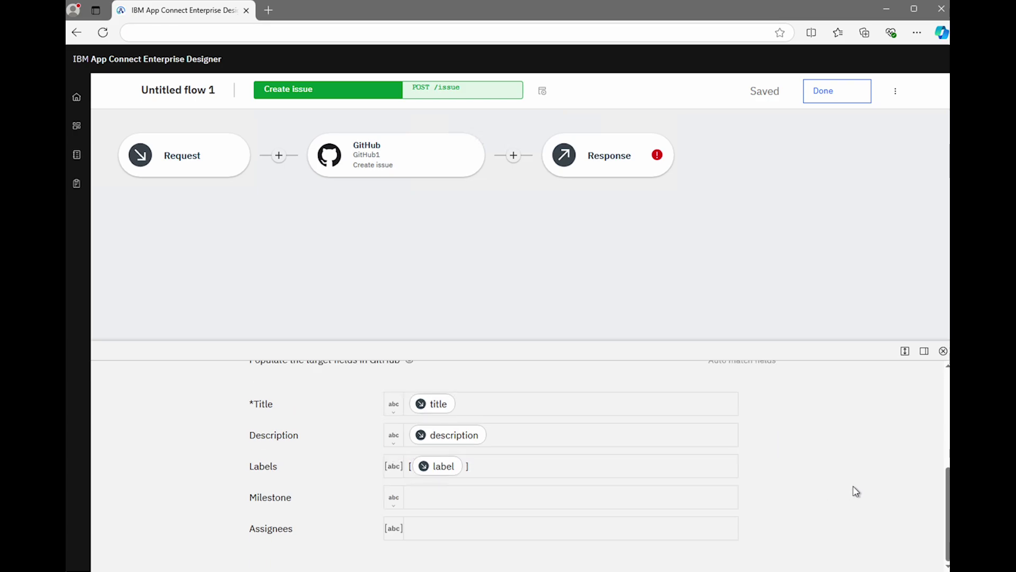
Test the GitHub Create issue action with its result details, and check the refreshed ACE-Demo issues list on GitHub.
scroll(856, 491, "up", 3)
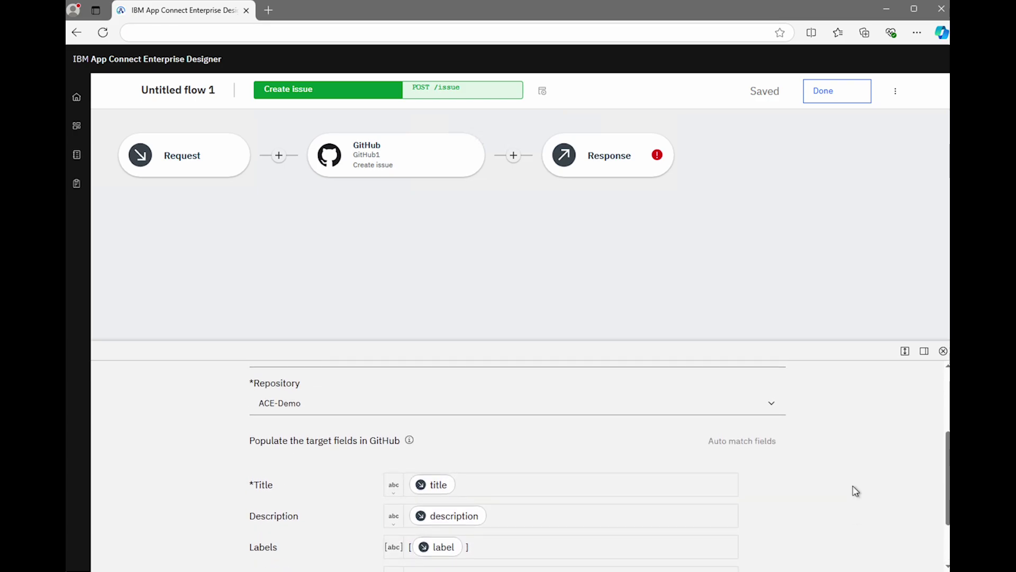
scroll(856, 492, "up", 5)
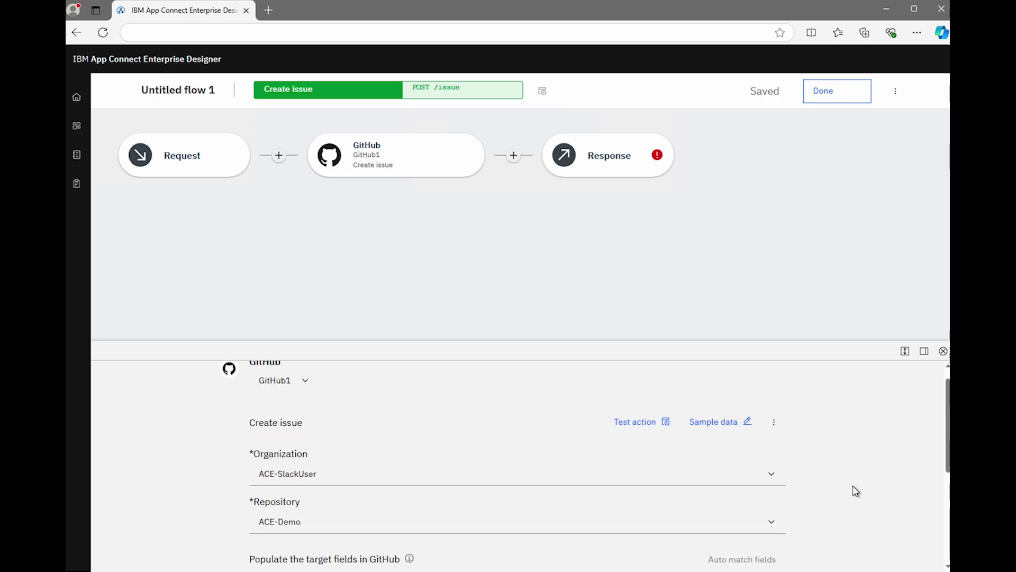
scroll(856, 491, "up", 1)
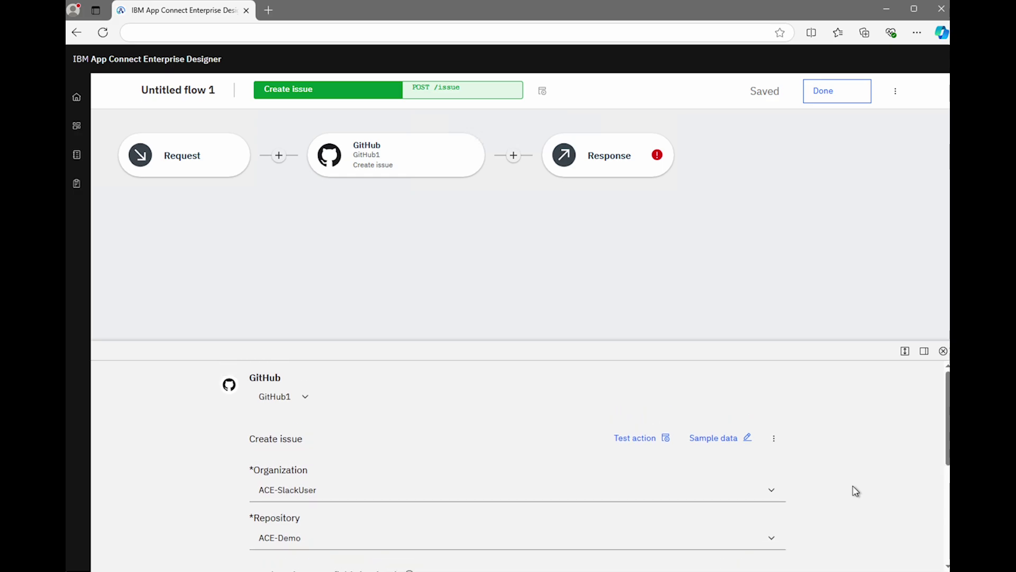
left_click(644, 438)
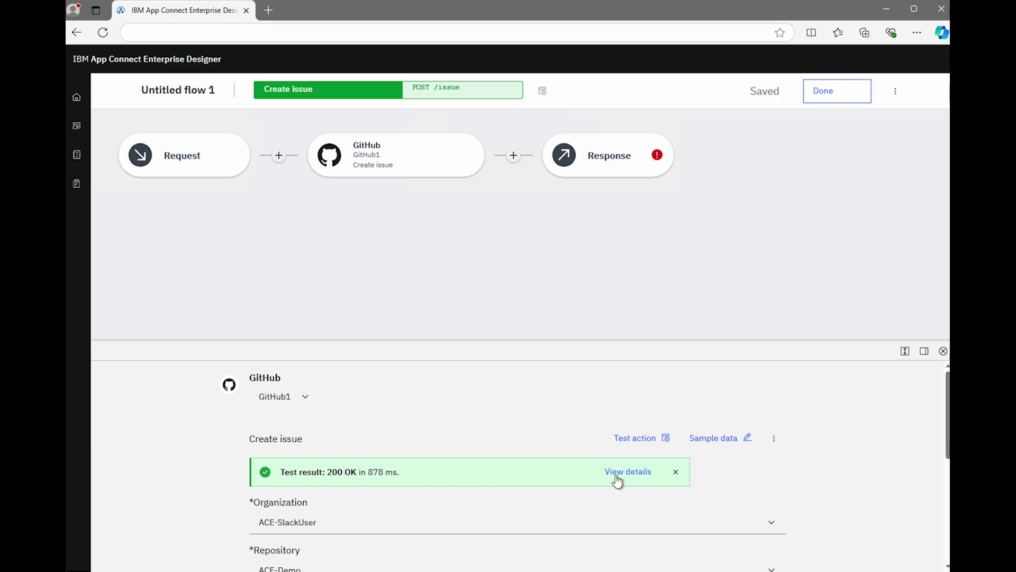
scroll(617, 480, "down", 2)
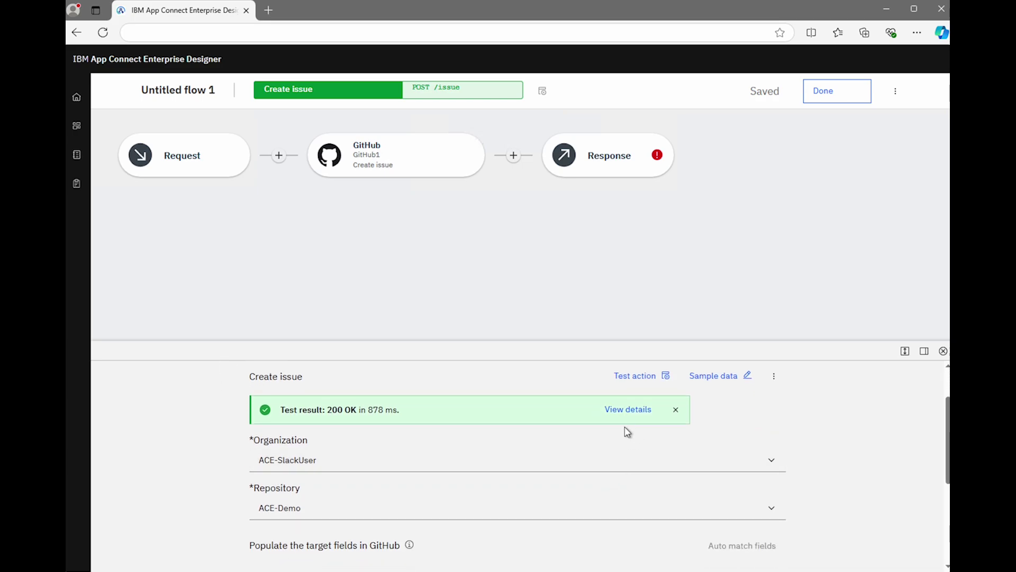
left_click(627, 413)
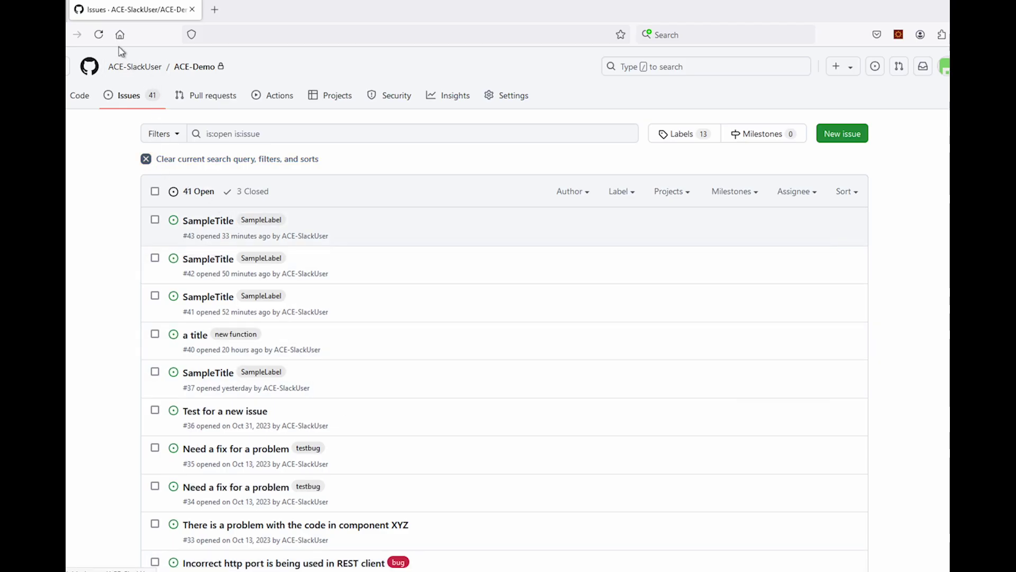
left_click(99, 35)
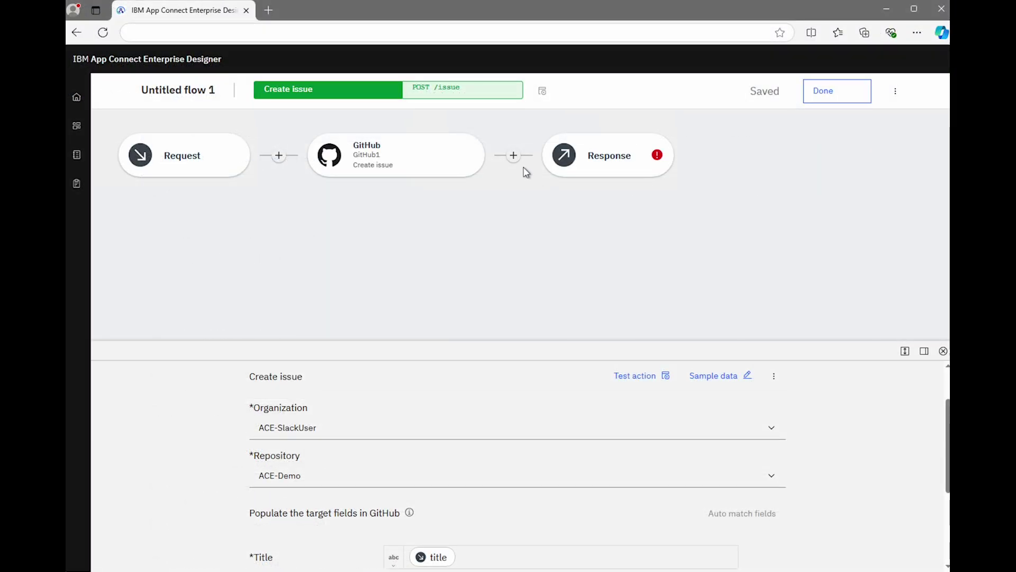
Add Slack's Send message action between the GitHub action and Response, using the Slack1 account.
left_click(514, 156)
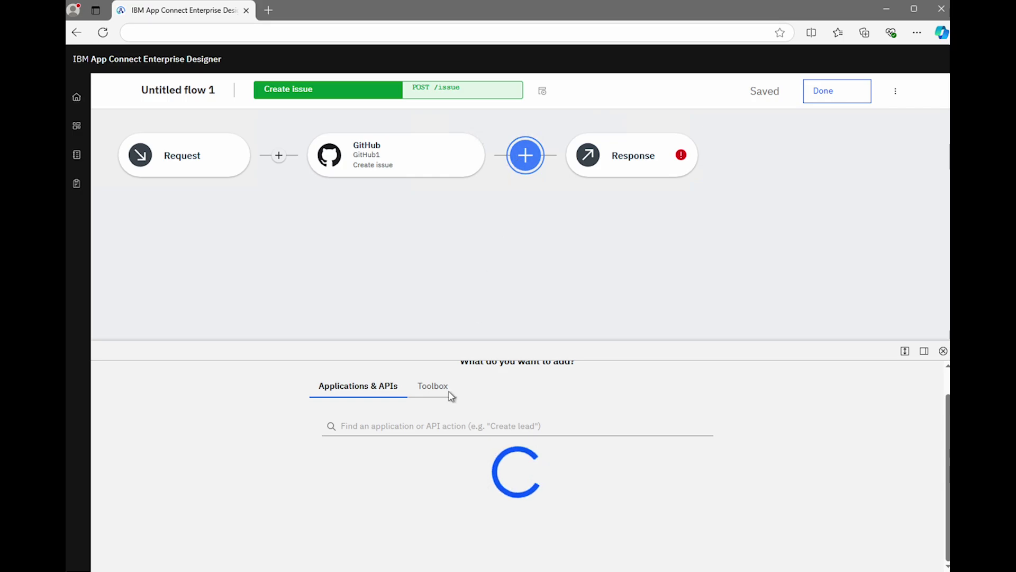
left_click(697, 510)
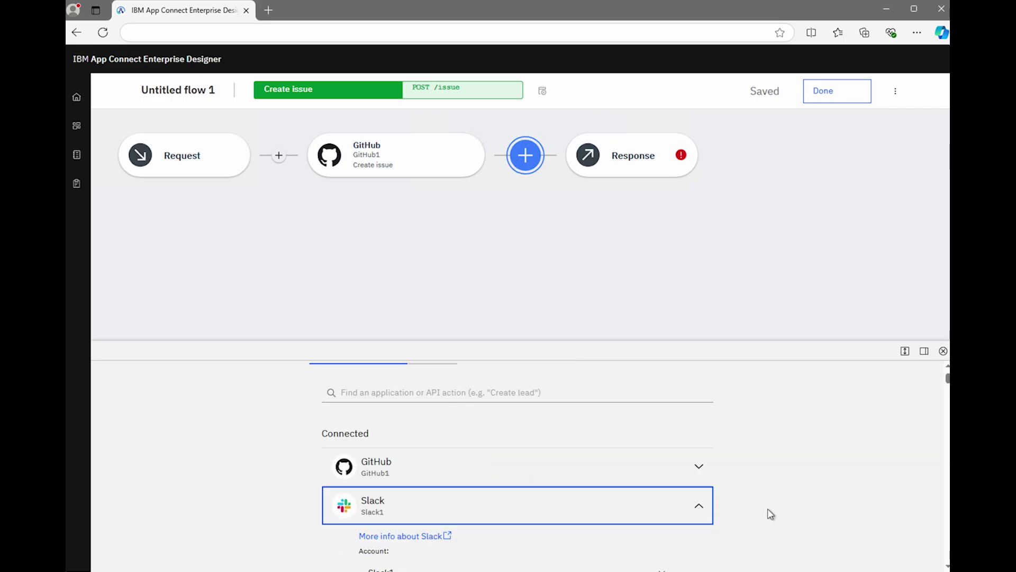
scroll(787, 513, "down", 3)
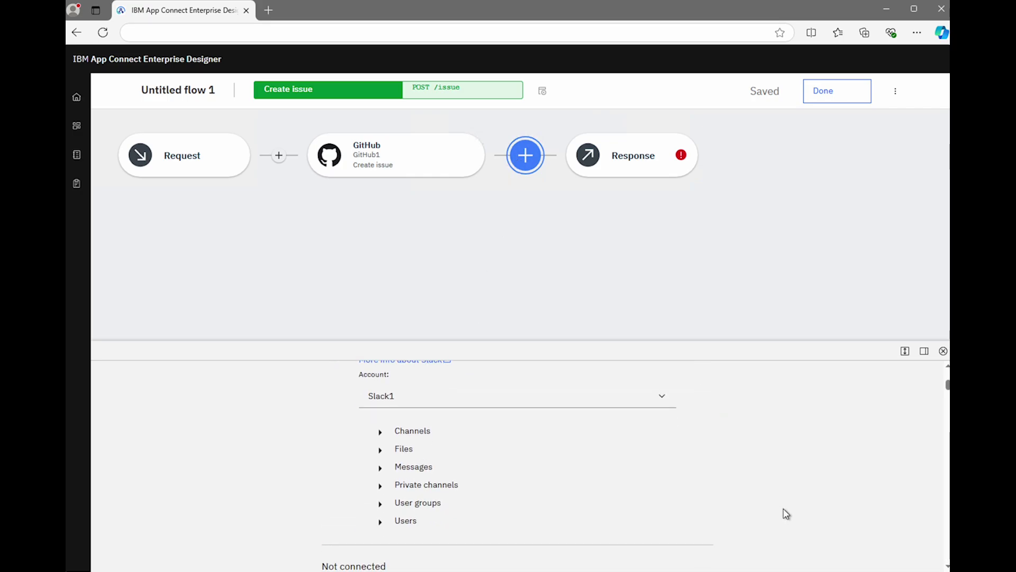
left_click(380, 471)
left_click(418, 489)
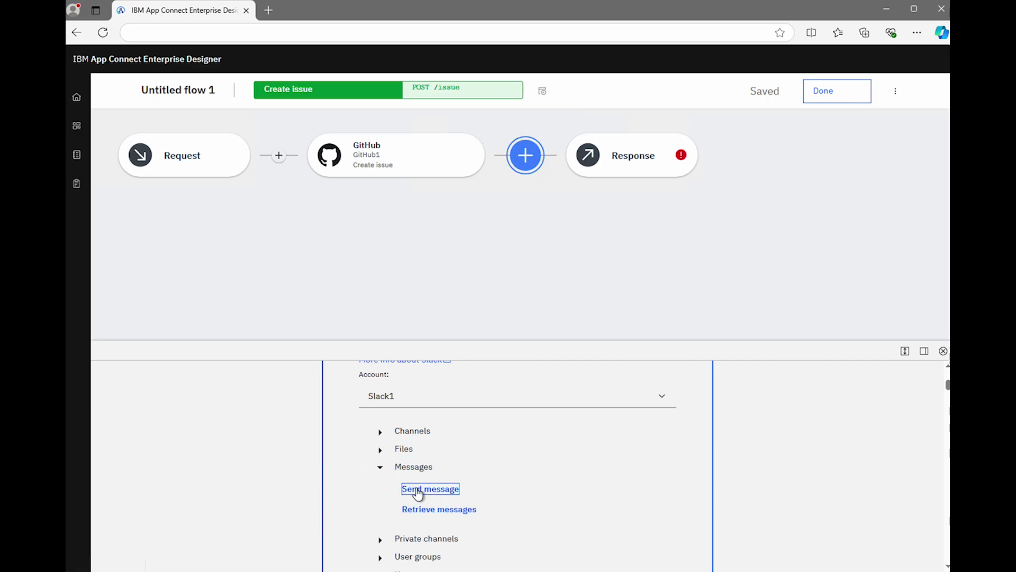
Set the Slack message's destination type to Channel and send it to demo-the-new-nodes-in-ace.
left_click(459, 491)
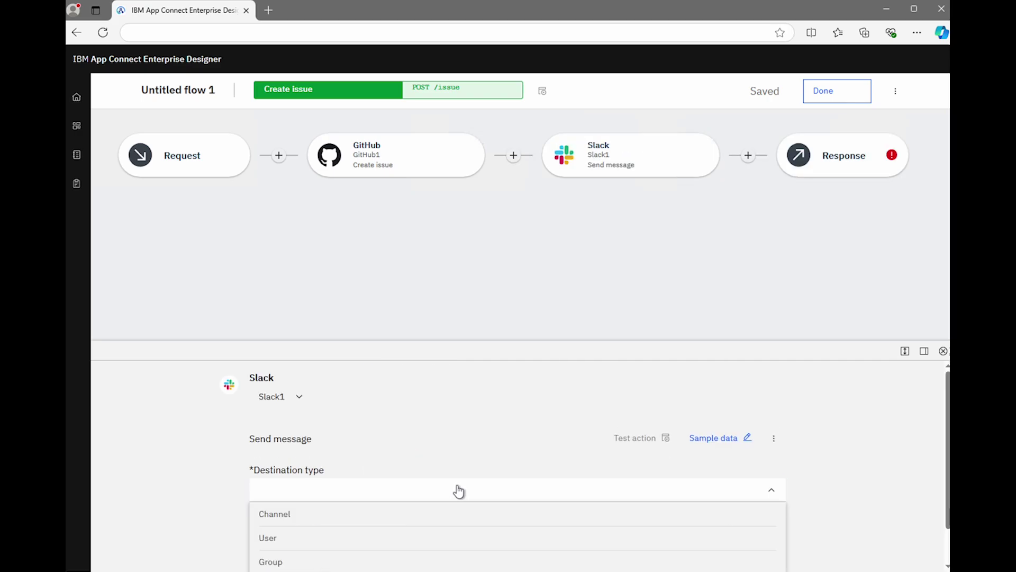
left_click(360, 513)
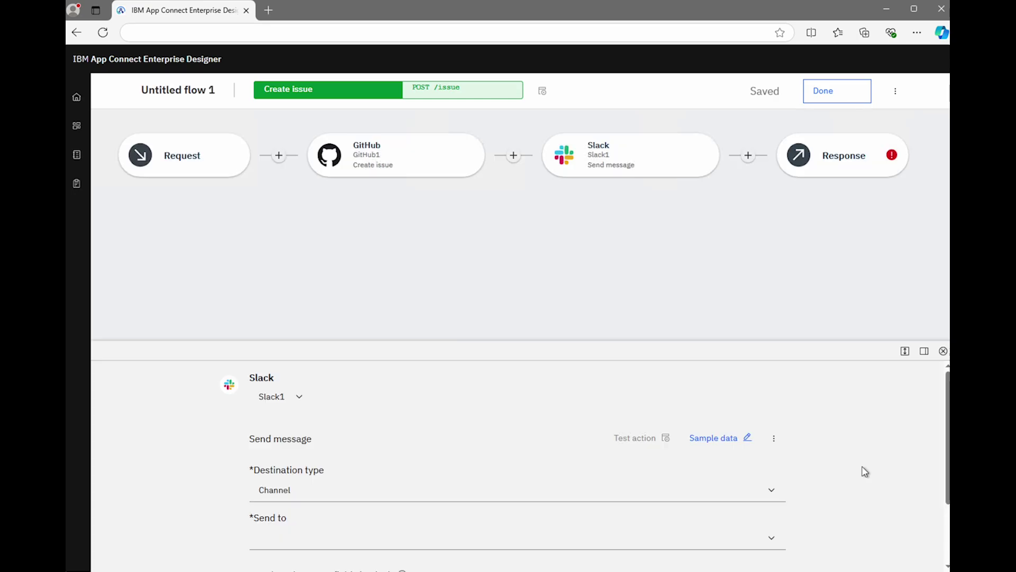
scroll(862, 472, "down", 2)
left_click(771, 451)
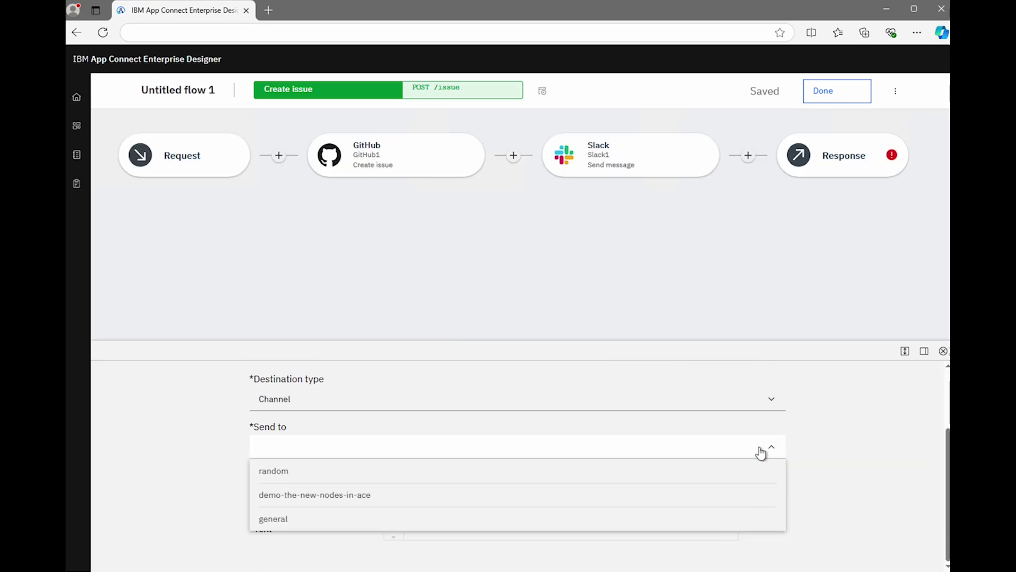
left_click(352, 493)
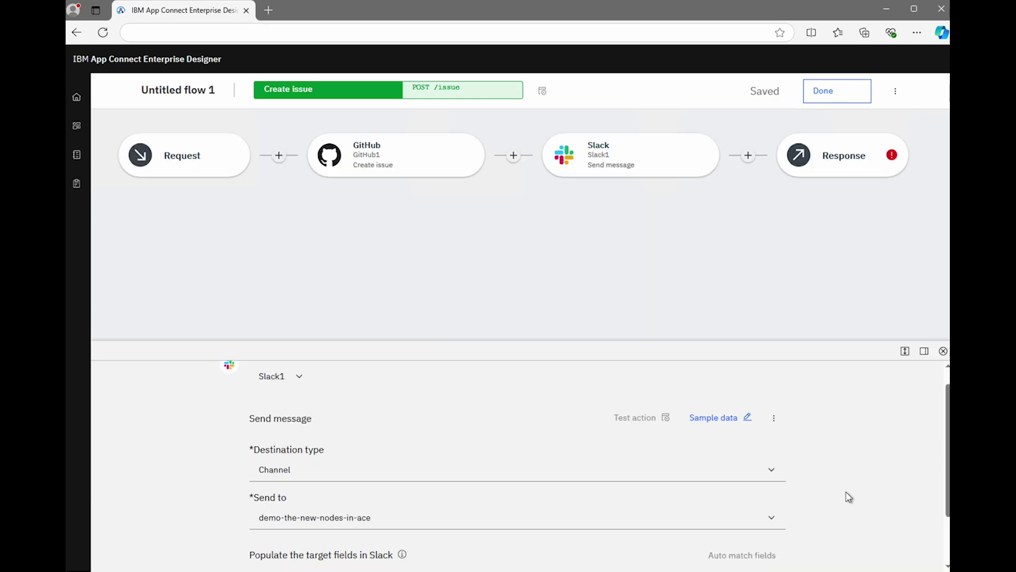
Compose the Slack text as "Git issue", GitHub's Issue number, "has been created :", and title from the request body parameters.
scroll(847, 495, "down", 2)
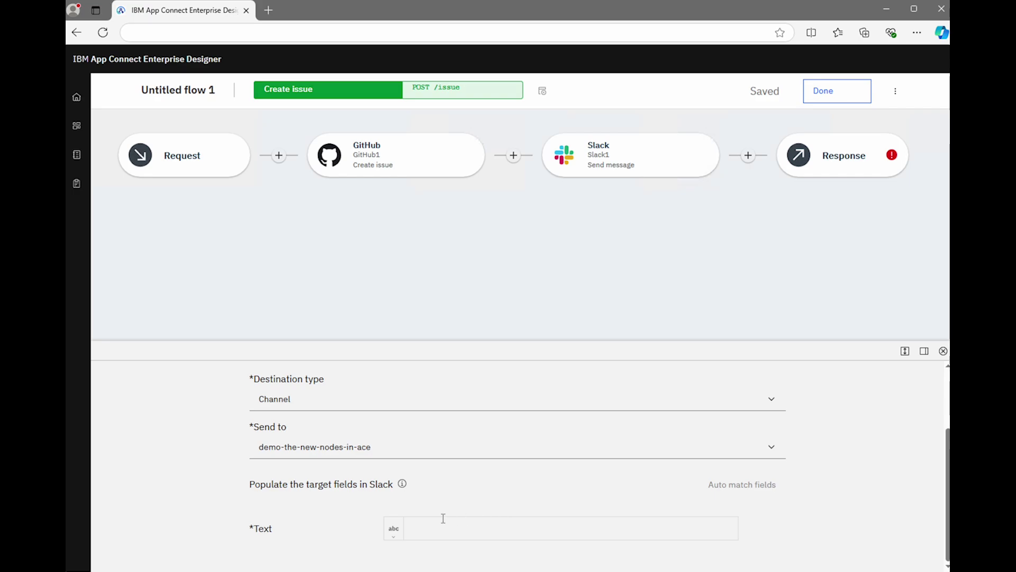
left_click(427, 526)
type("Git ")
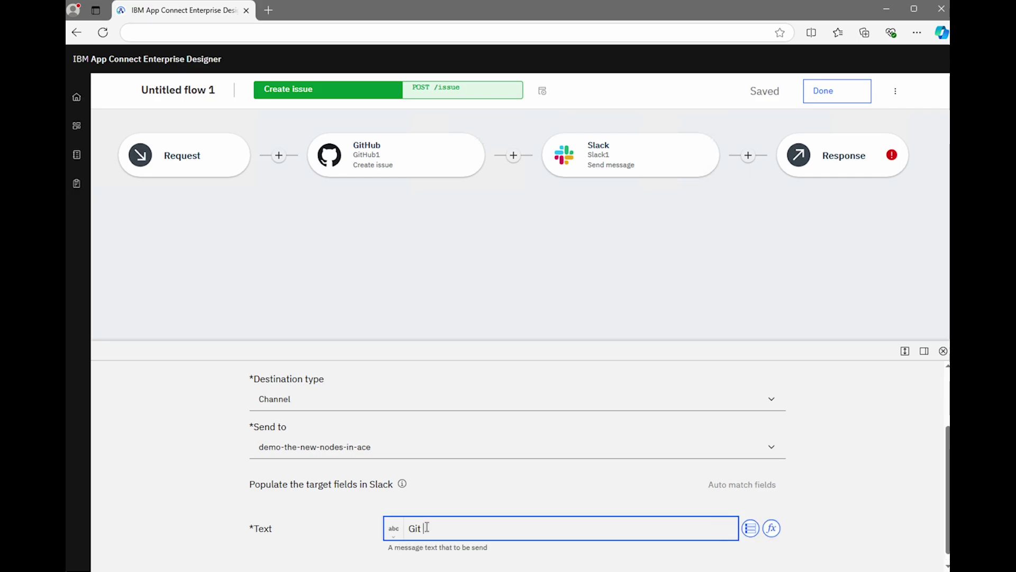
type("issue")
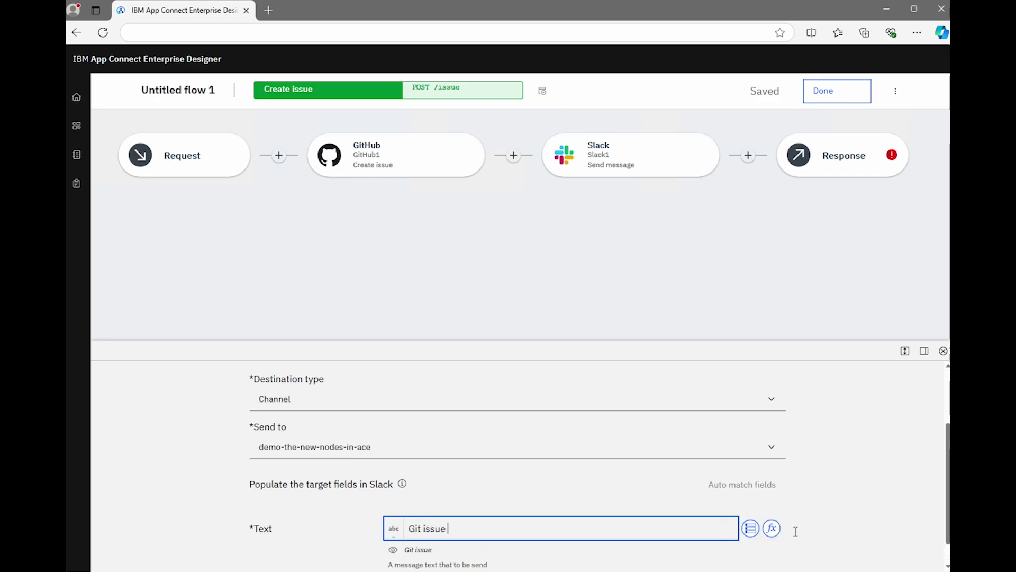
left_click(750, 528)
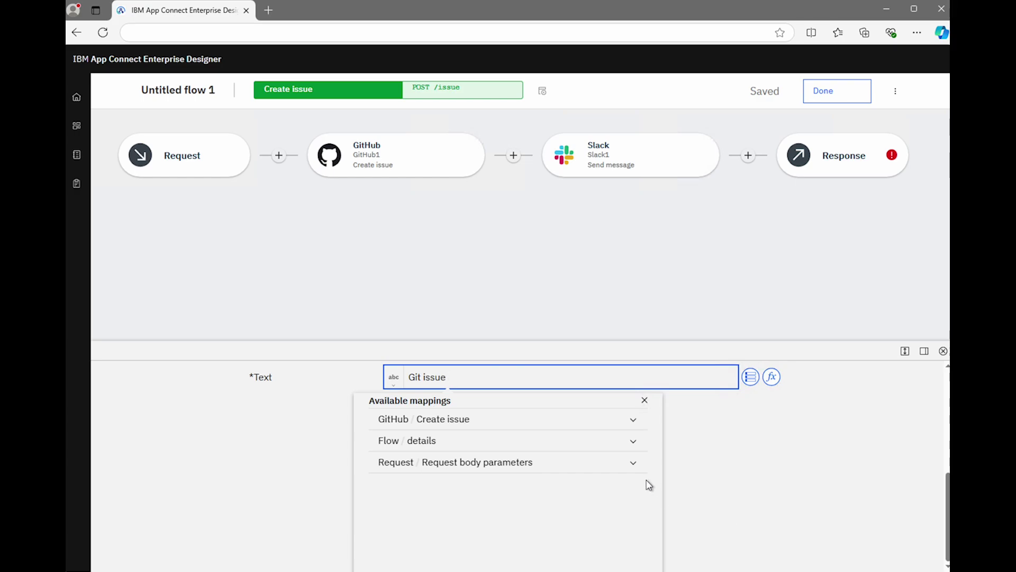
left_click(633, 421)
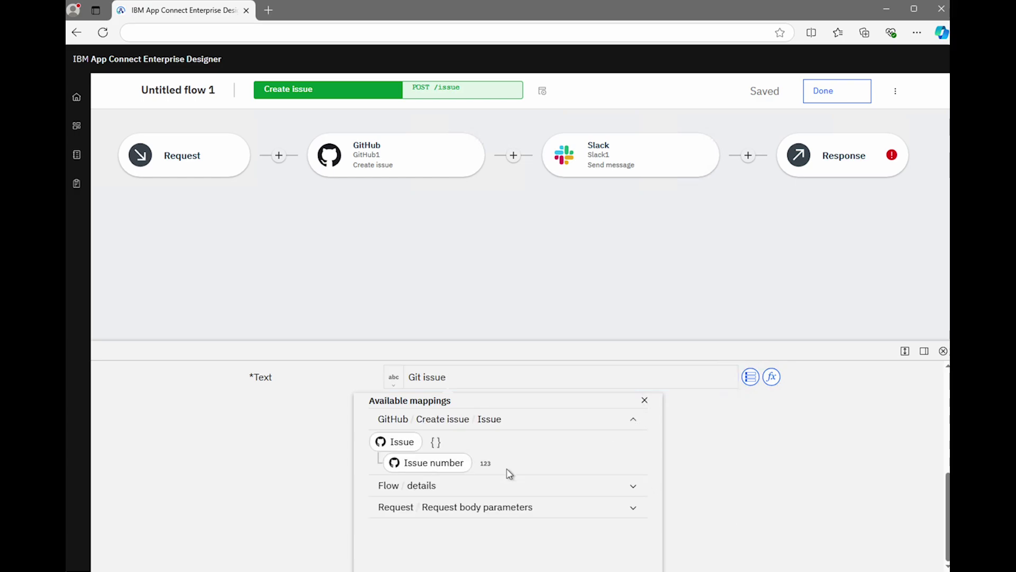
left_click(449, 464)
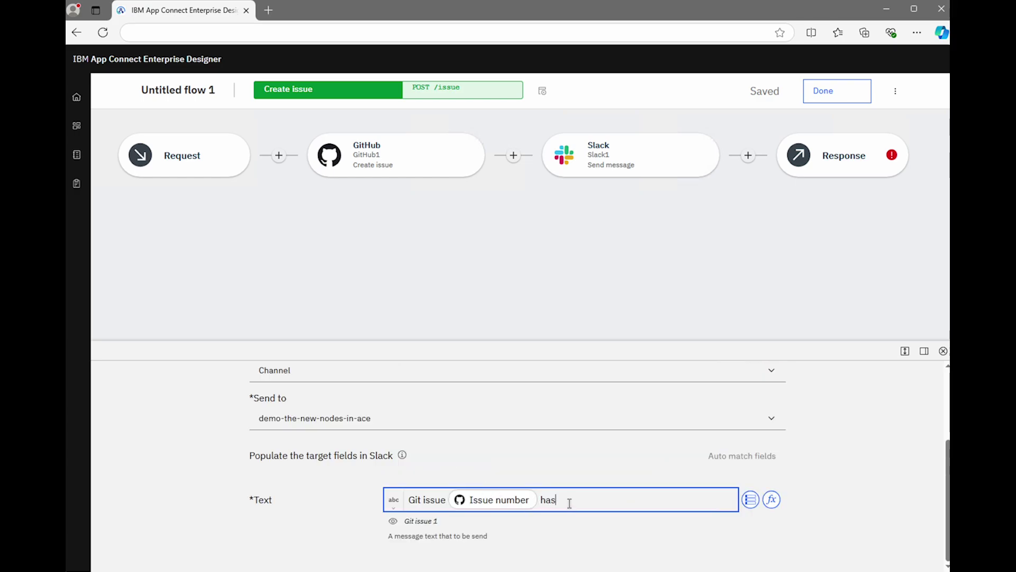
type("has been created :")
left_click(750, 499)
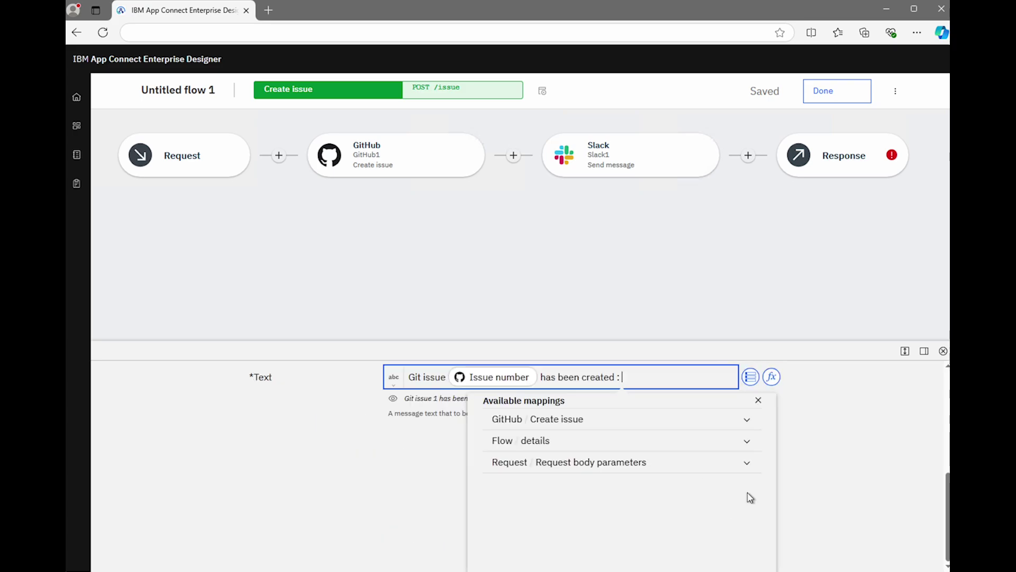
left_click(746, 469)
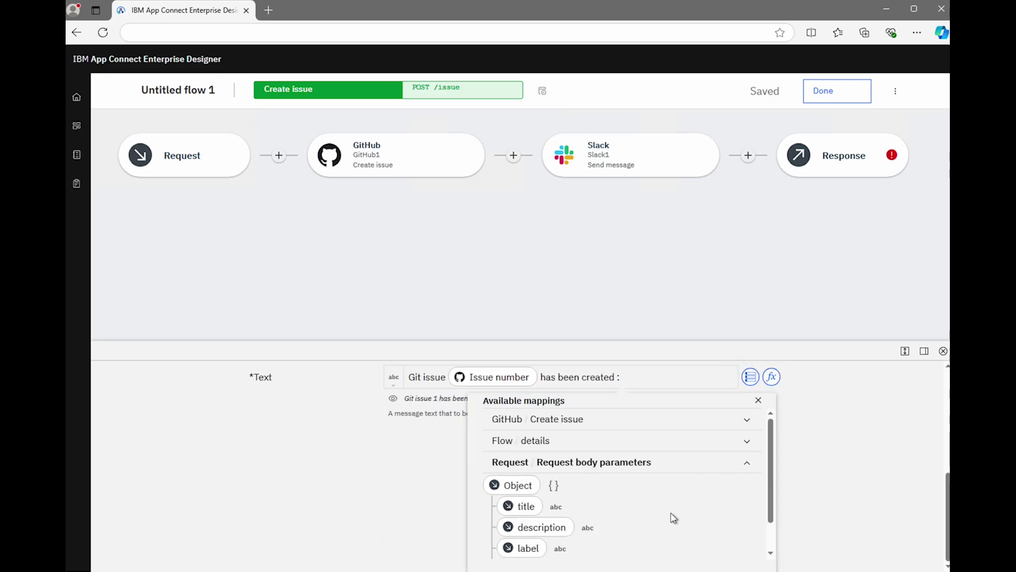
left_click(529, 508)
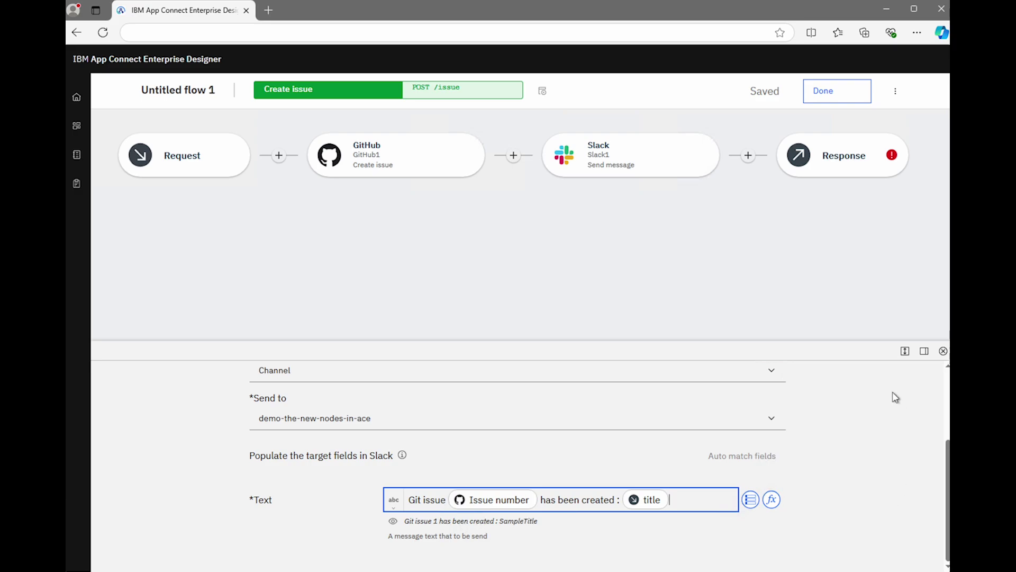
Map the Response body's required number field to Issue number from GitHub's Create issue output.
left_click(815, 161)
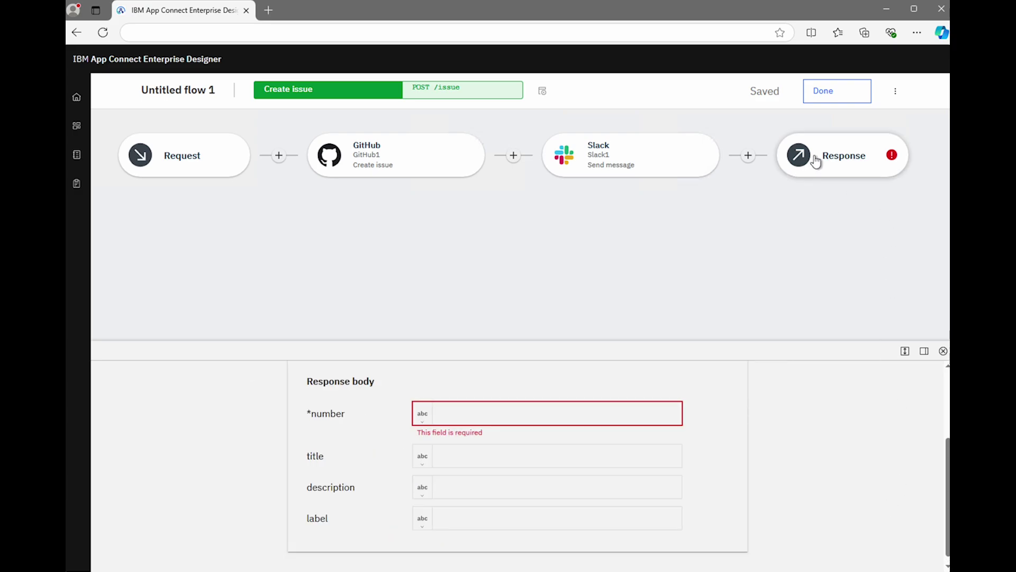
left_click(466, 413)
left_click(695, 418)
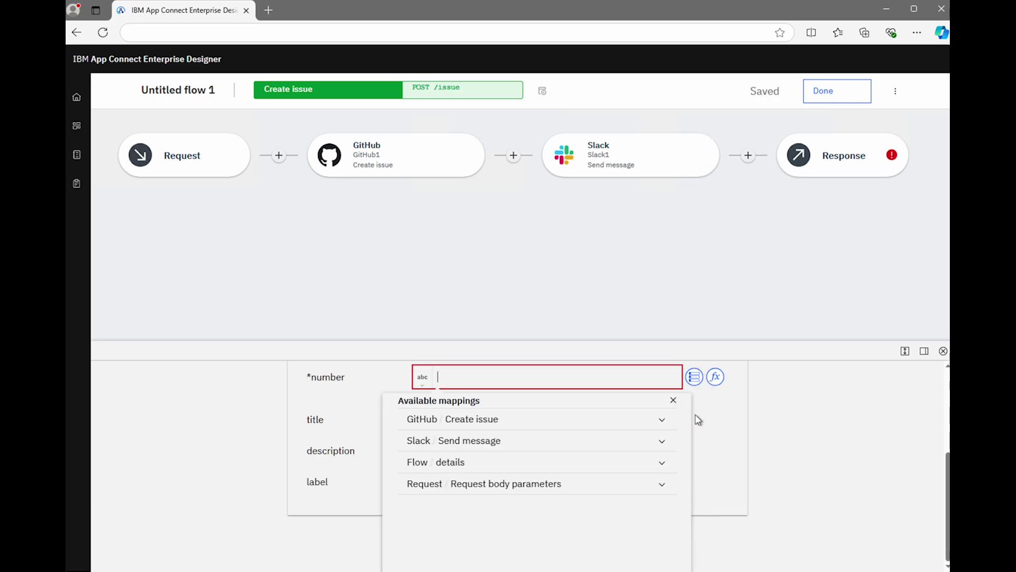
left_click(663, 424)
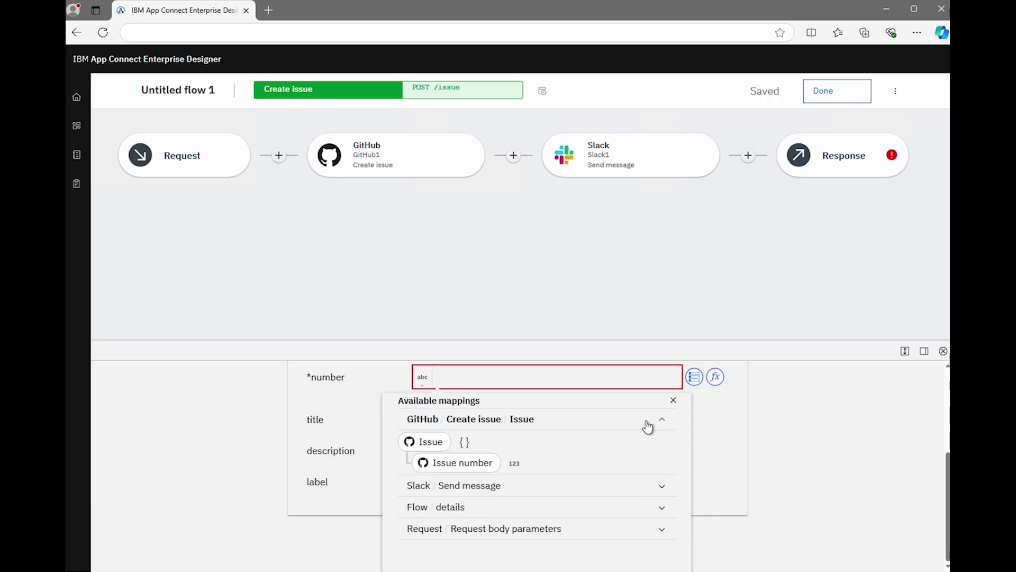
left_click(445, 464)
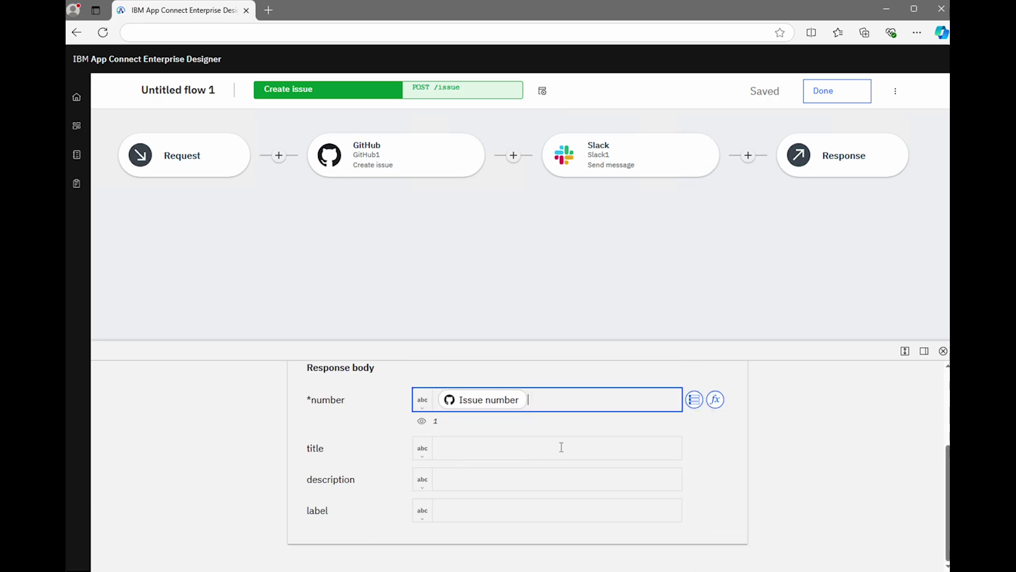
Map the Response body's title and description fields to title and description from the request body parameters.
left_click(462, 453)
left_click(695, 453)
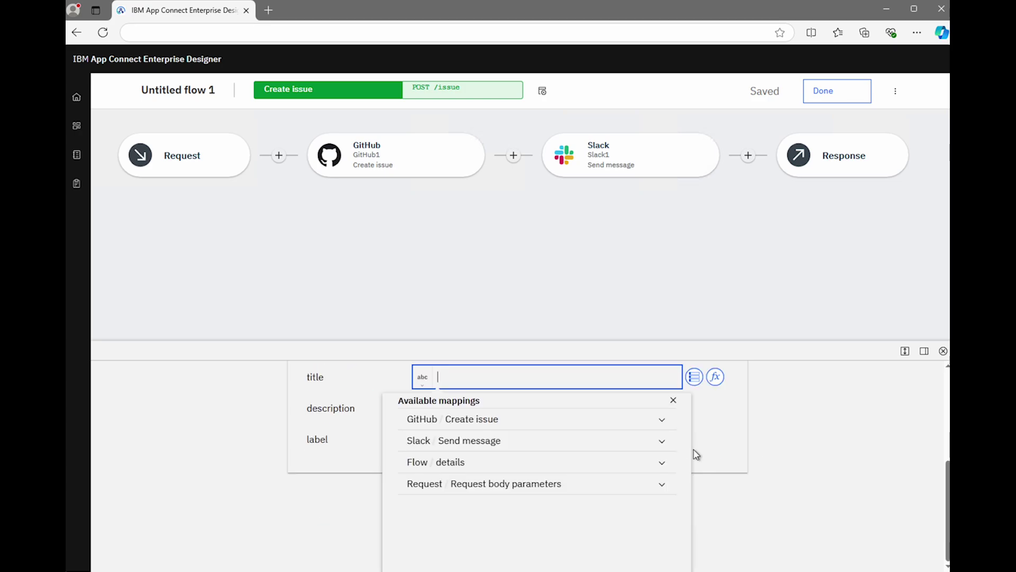
left_click(662, 484)
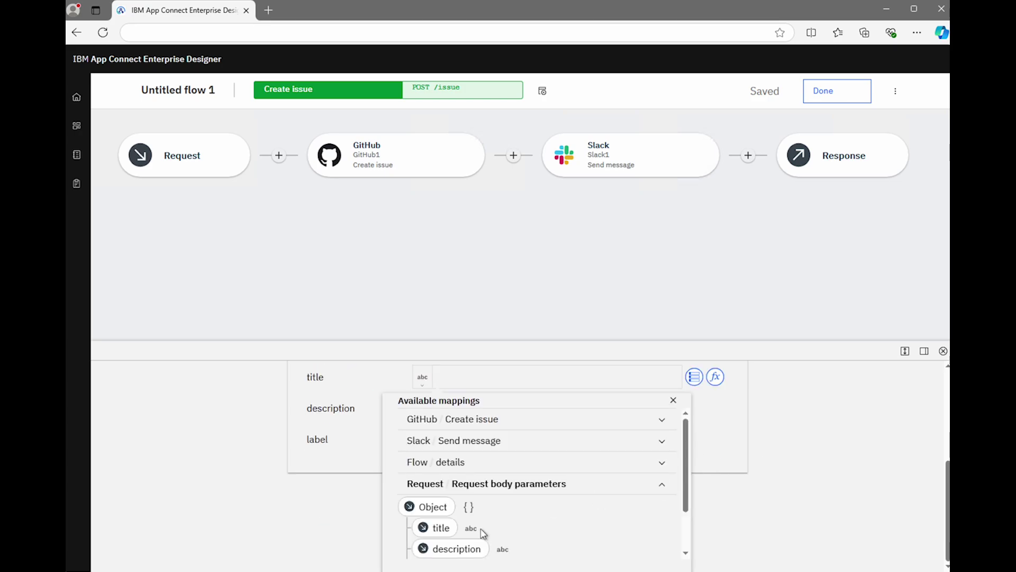
left_click(439, 528)
left_click(630, 479)
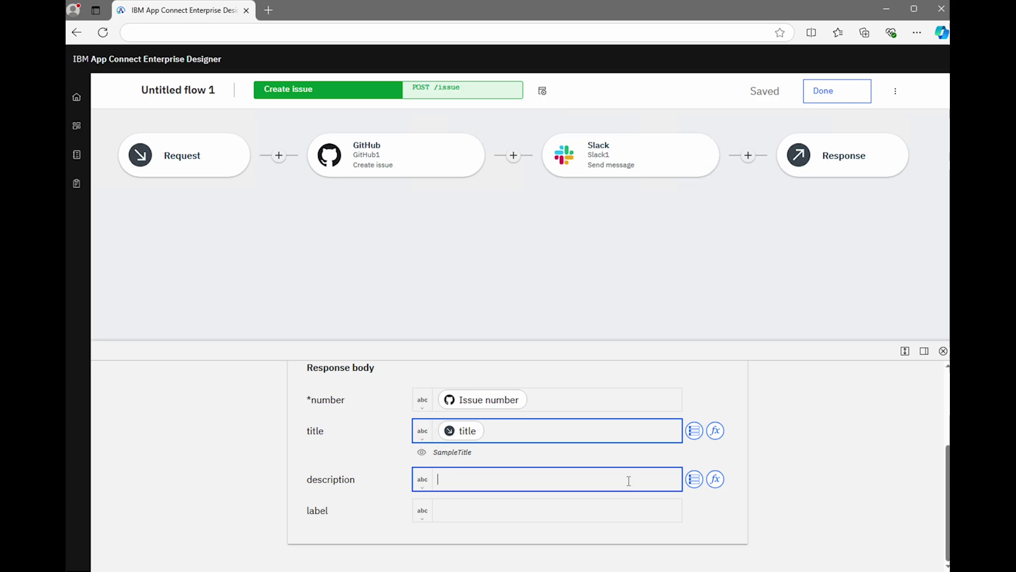
left_click(694, 479)
left_click(662, 485)
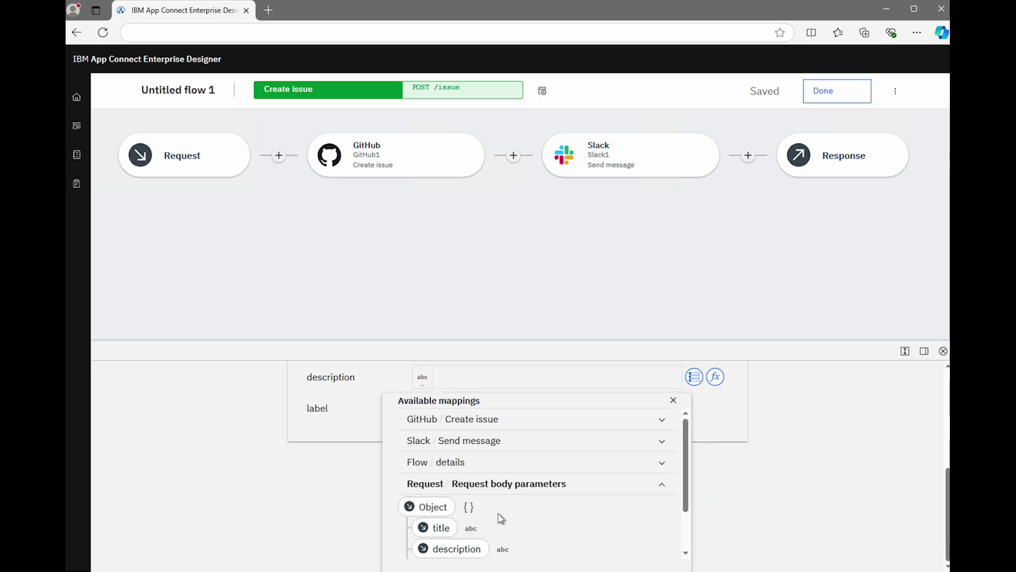
left_click(473, 548)
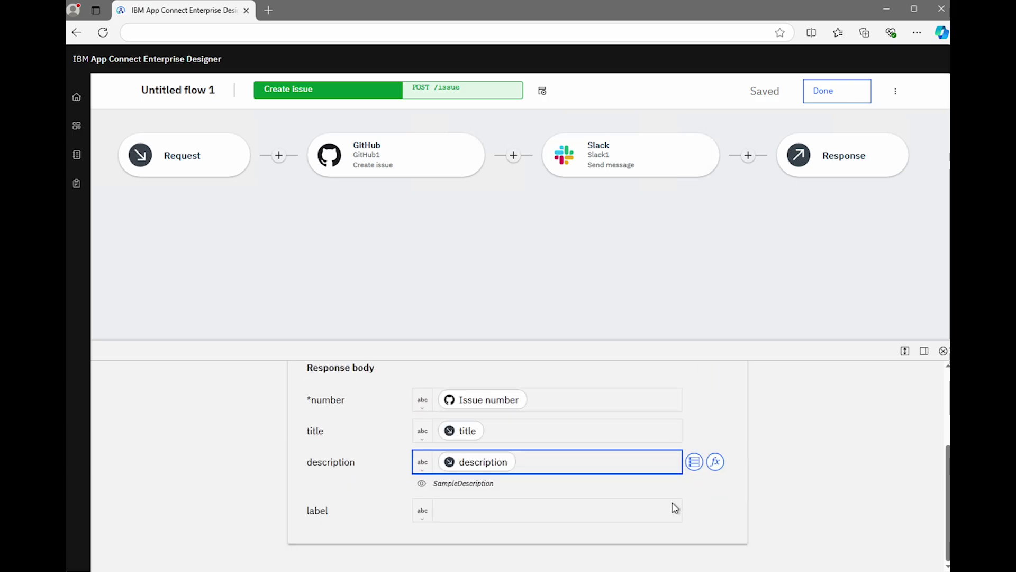
Map the Response body's label field to label from the request body parameters.
left_click(660, 513)
left_click(695, 509)
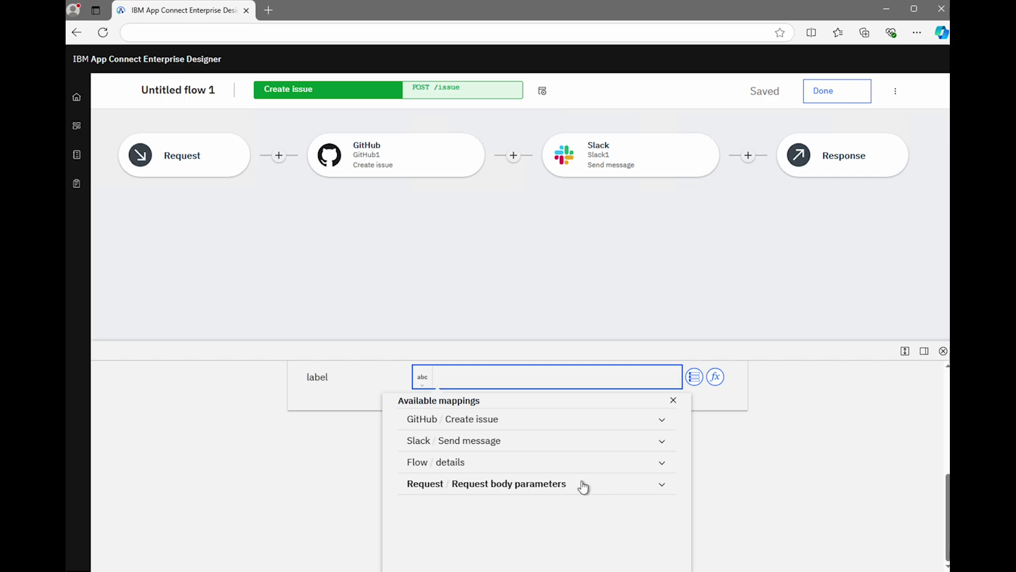
left_click(663, 485)
scroll(601, 504, "down", 2)
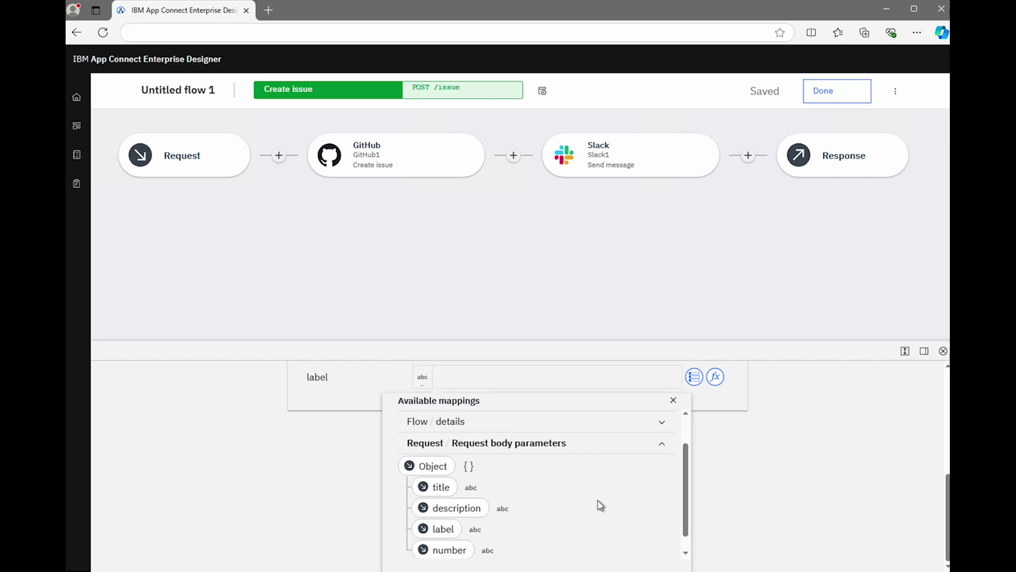
left_click(444, 520)
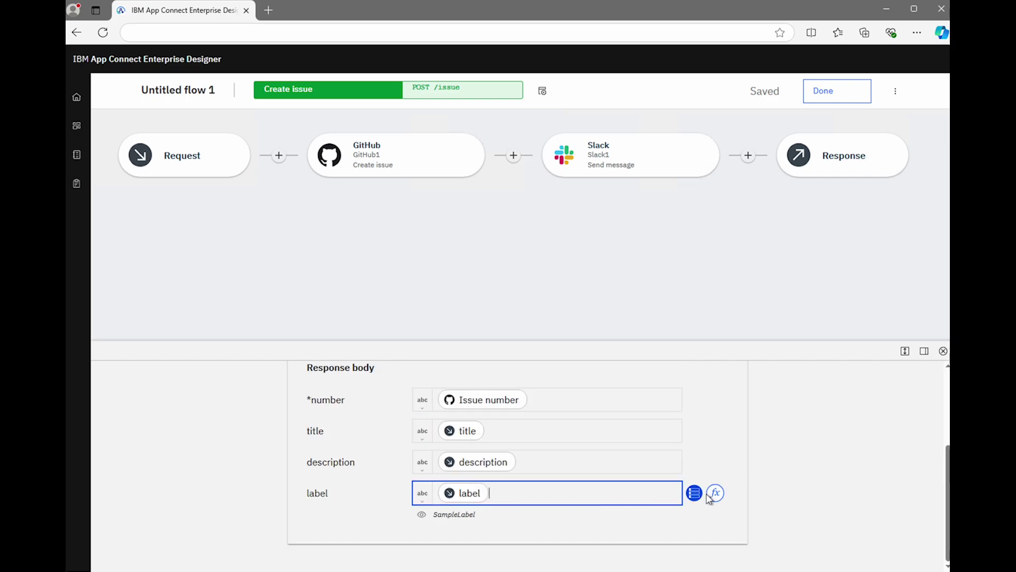
left_click(781, 473)
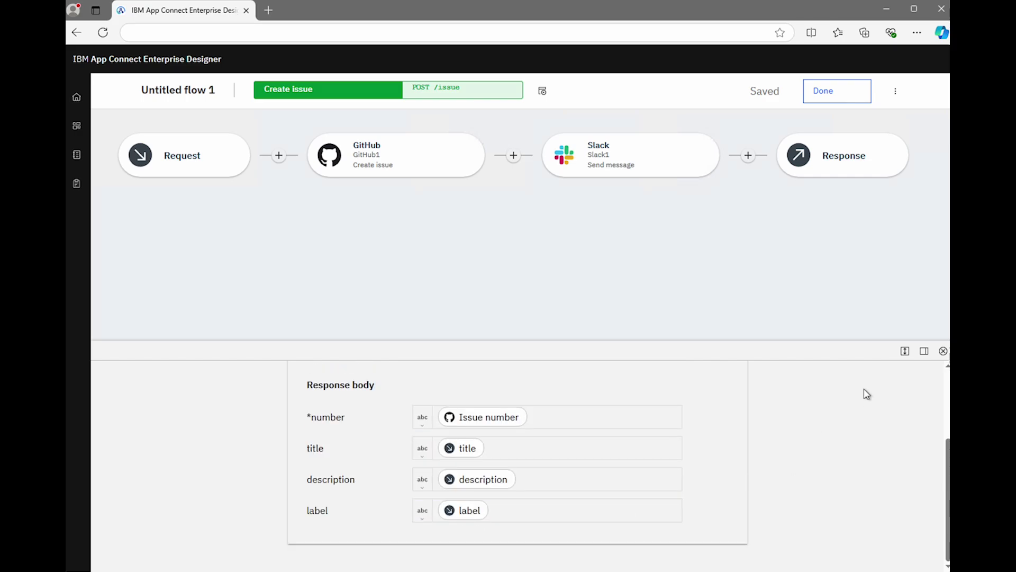
Finish editing the Create issue flow and rename the API flow as "issue".
left_click(186, 97)
type("issue")
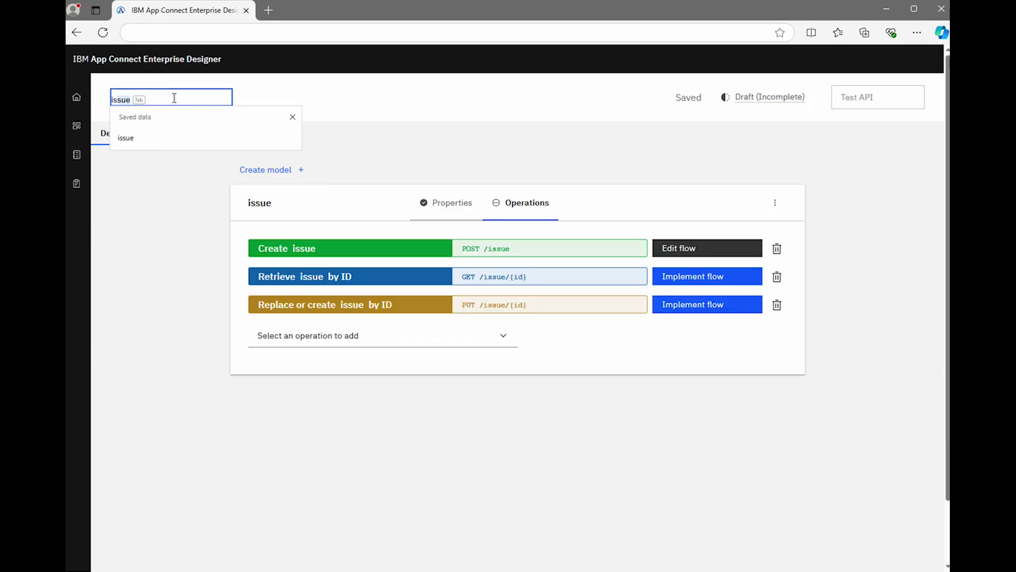
key("Return")
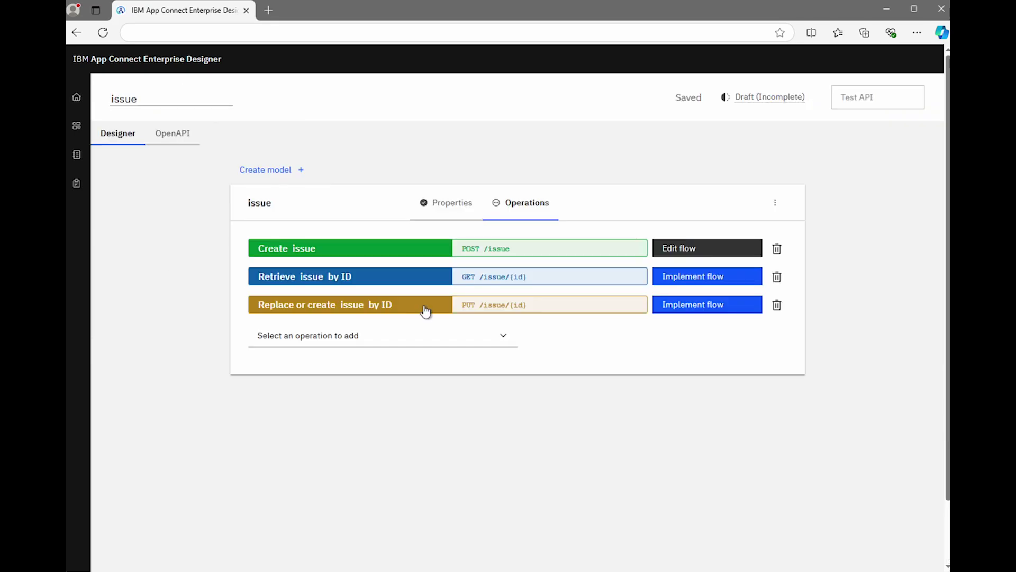
Start implementing the Retrieve issue by ID flow and add GitHub's Retrieve issues action between Request and Response.
left_click(684, 283)
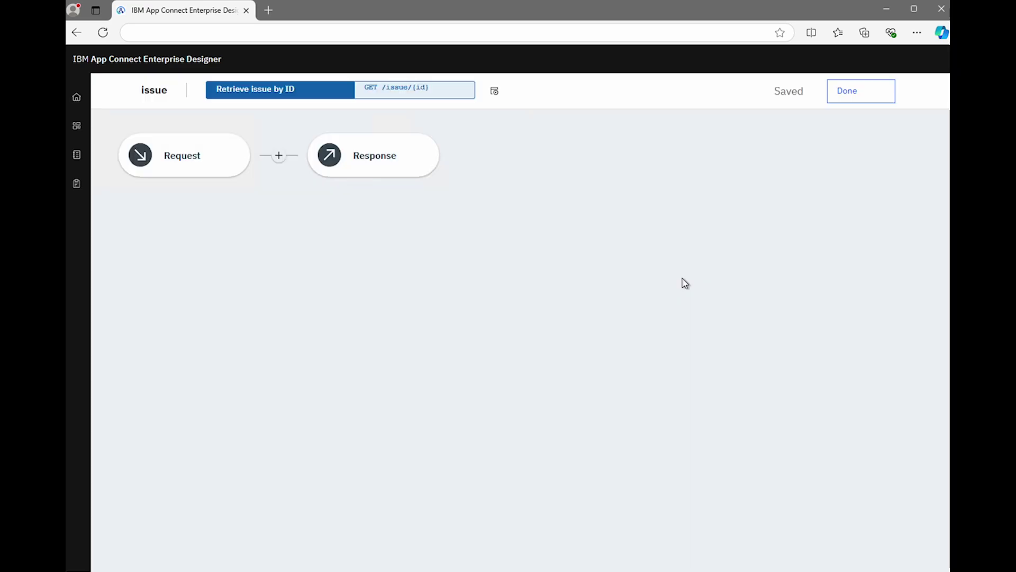
left_click(279, 155)
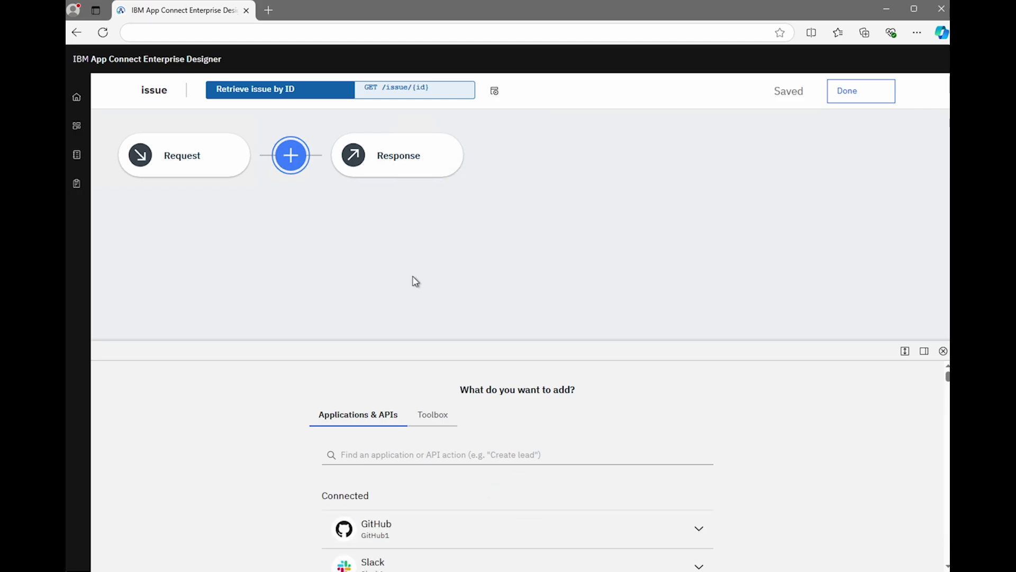
left_click(703, 503)
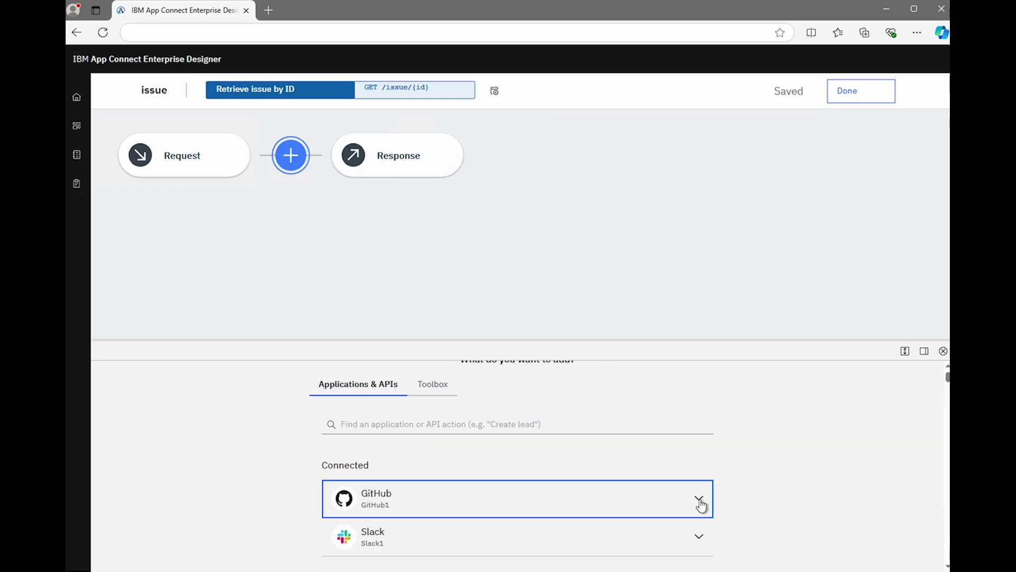
scroll(805, 476, "down", 5)
scroll(802, 474, "up", 1)
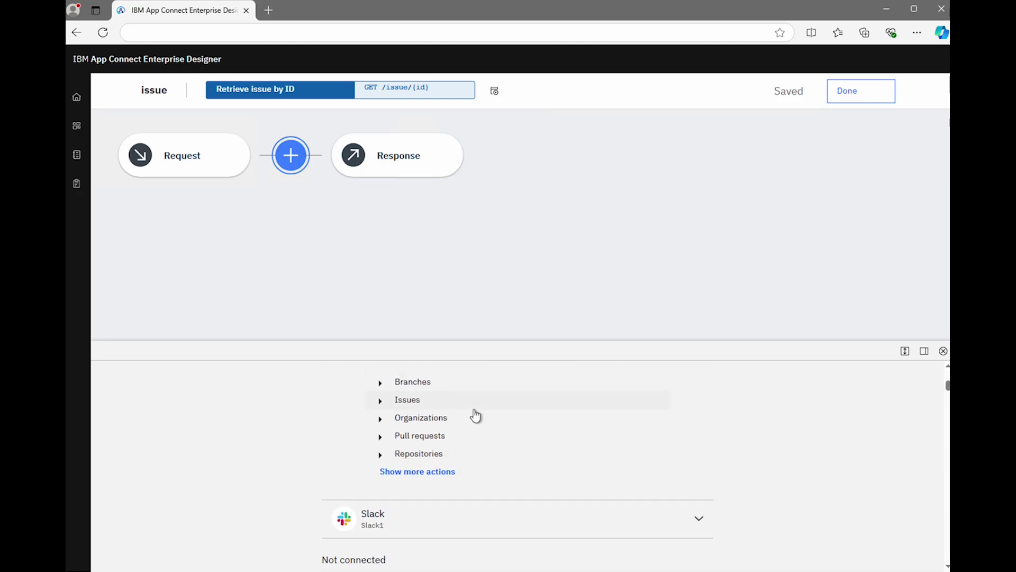
left_click(382, 405)
left_click(436, 444)
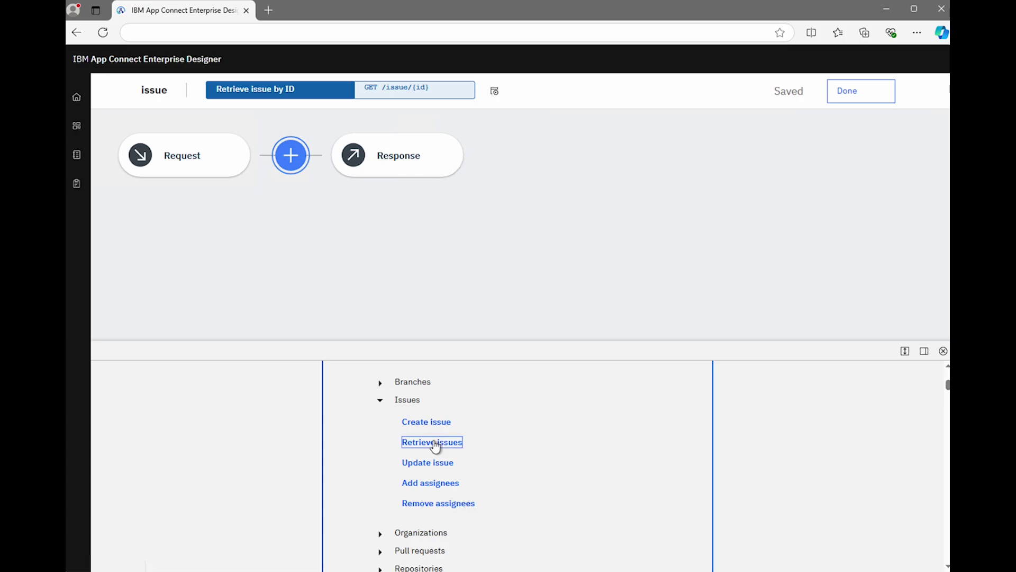
Set the Retrieve issues action's organization to ACE-SlackUser and its repository to ACE-Demo.
left_click(539, 495)
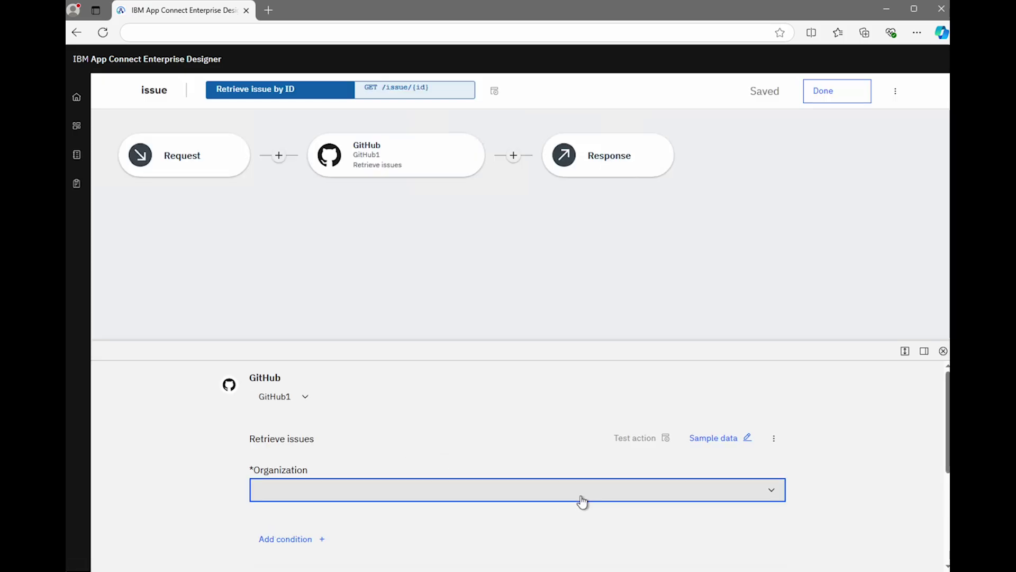
left_click(461, 519)
scroll(725, 488, "down", 1)
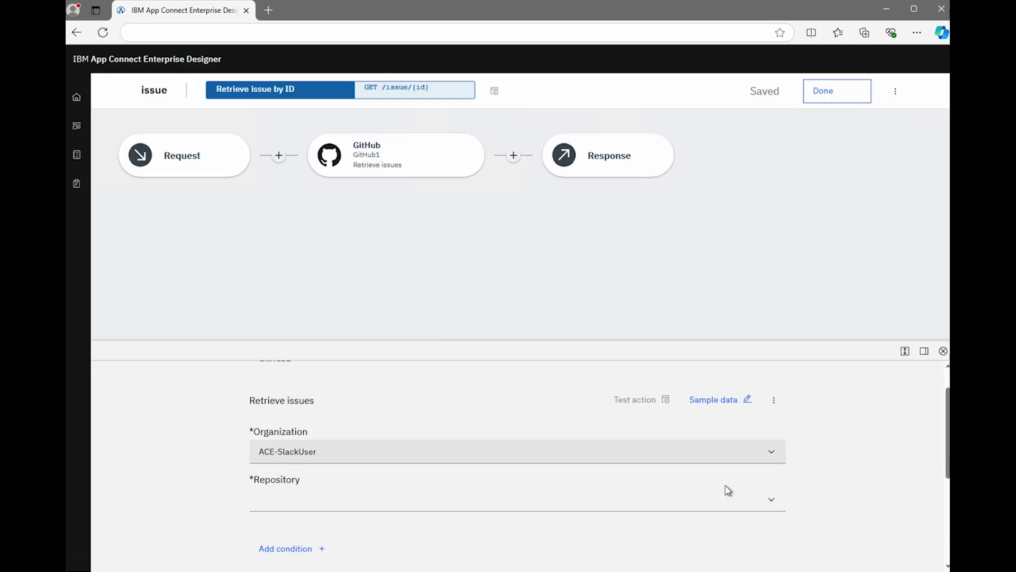
left_click(760, 503)
left_click(606, 522)
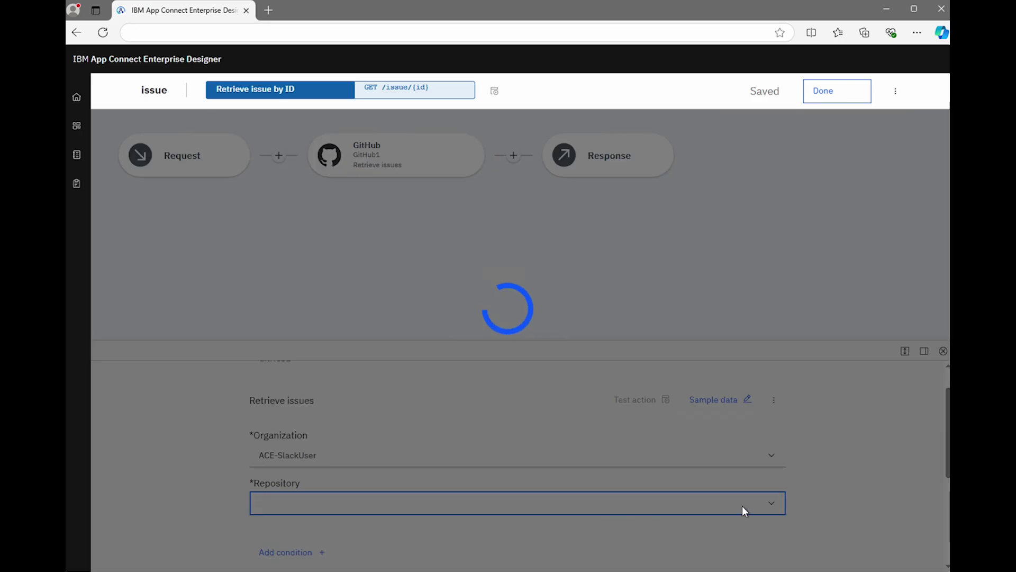
Add a retrieval condition where Issue number equals number from the Request URL parameters.
scroll(744, 509, "down", 3)
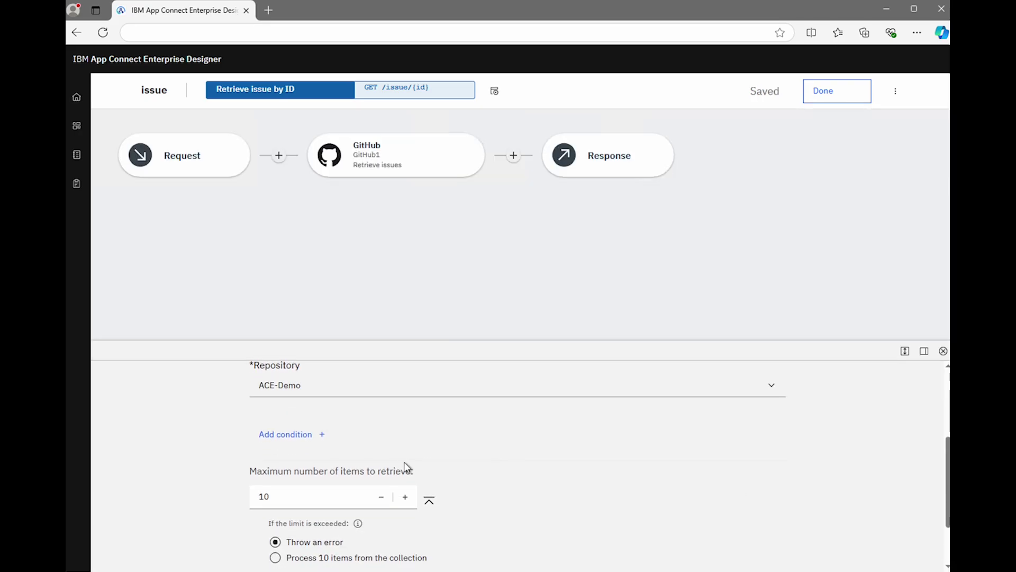
left_click(318, 437)
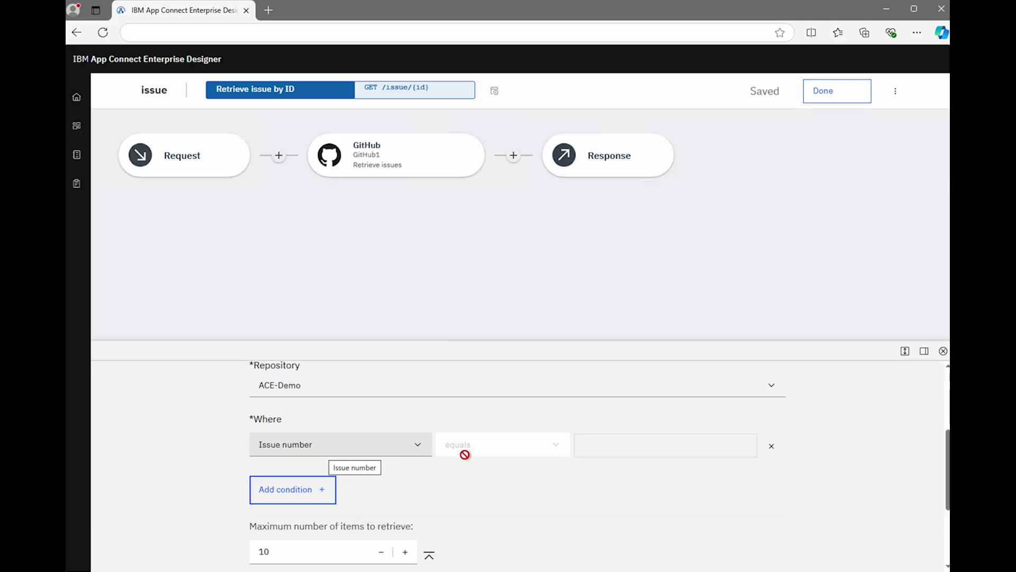
left_click(609, 451)
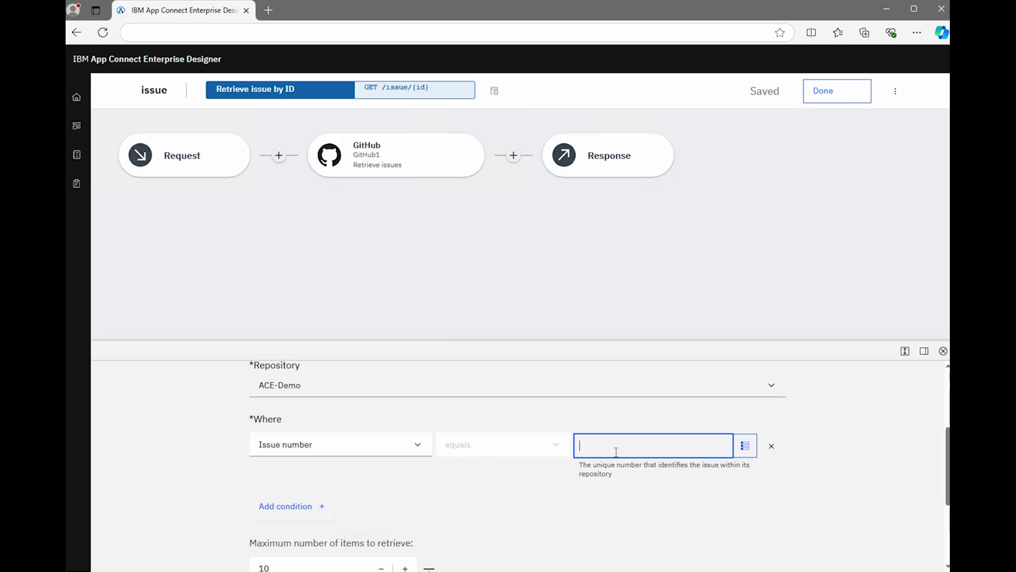
left_click(746, 447)
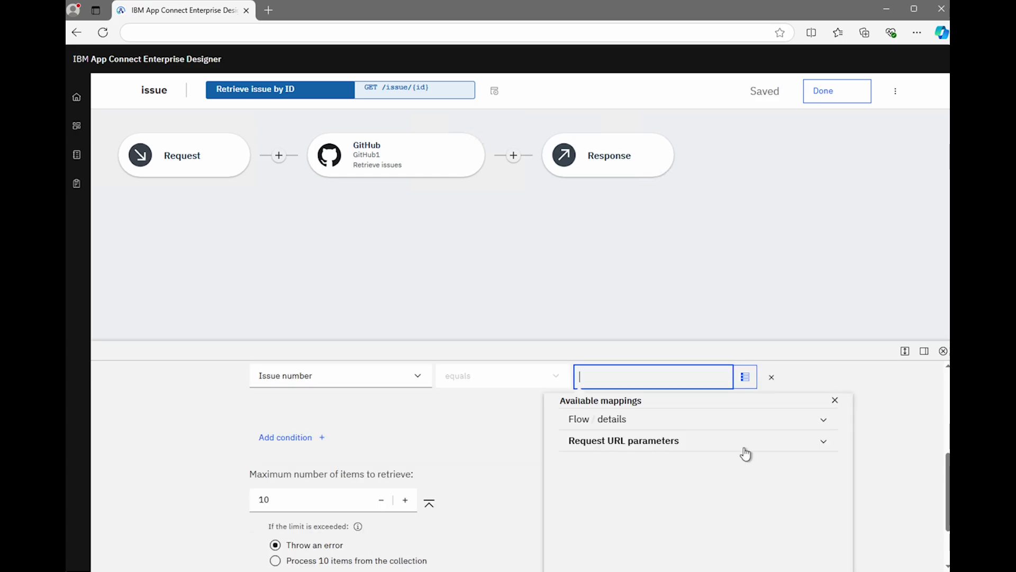
left_click(824, 444)
left_click(611, 484)
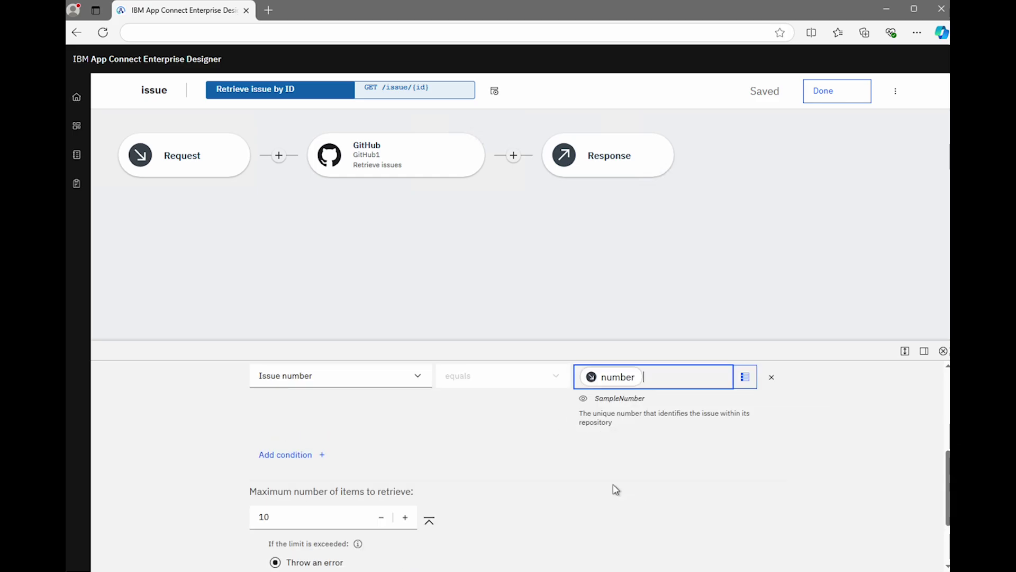
Add Slack's Send message action between GitHub's Retrieve issues action and Response, using the Slack1 account.
scroll(717, 474, "up", 5)
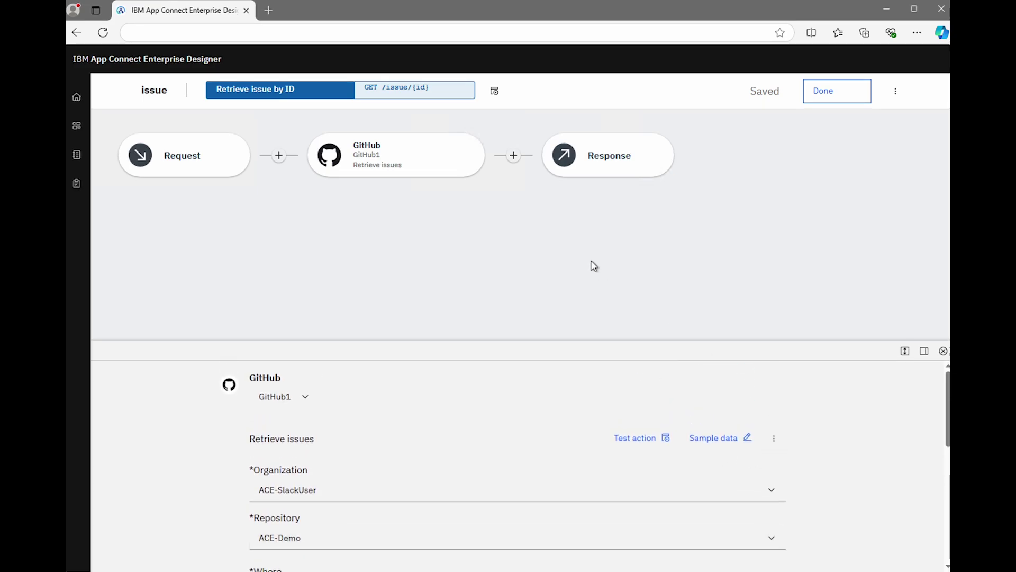
left_click(513, 156)
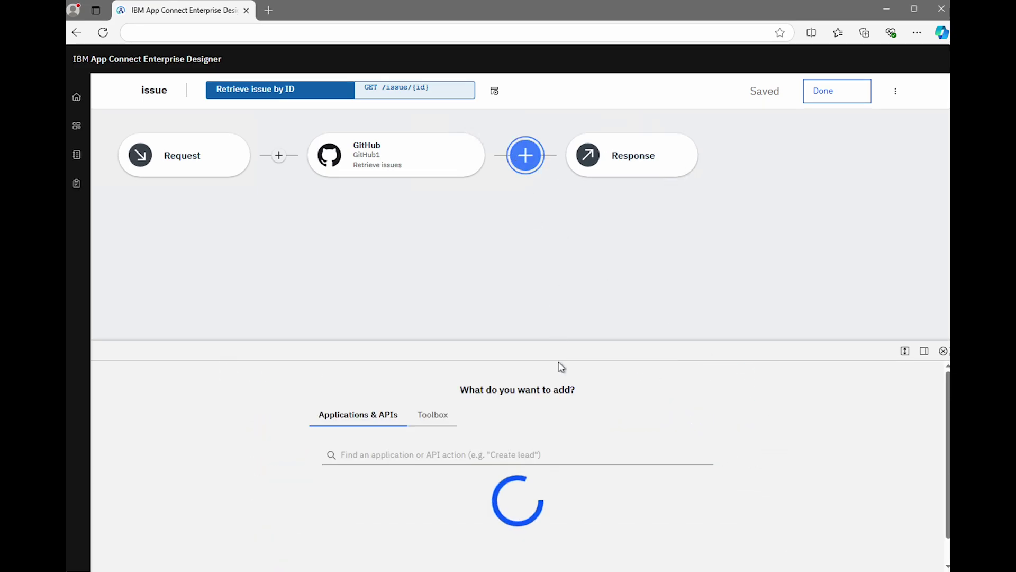
scroll(698, 518, "down", 3)
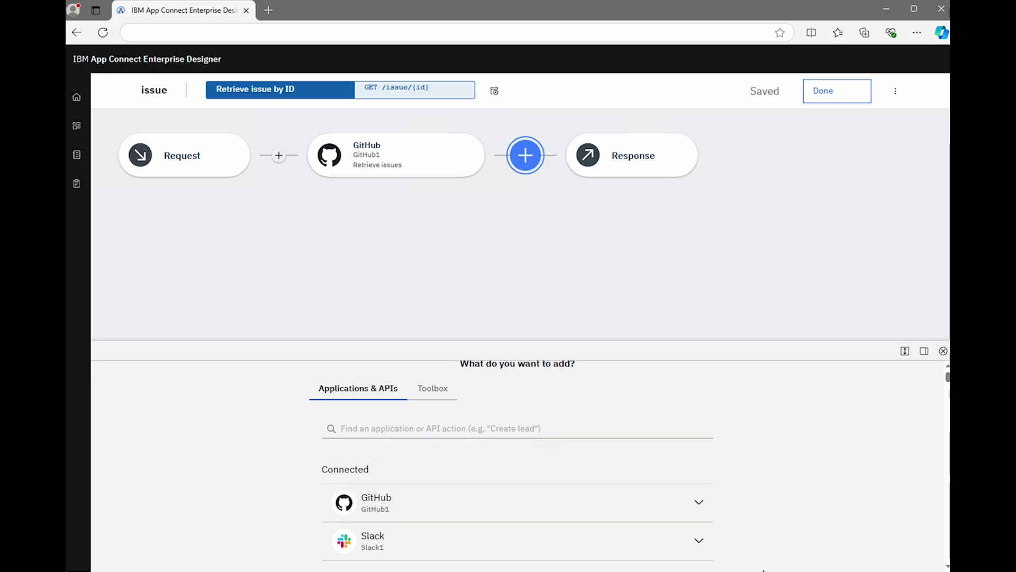
left_click(699, 476)
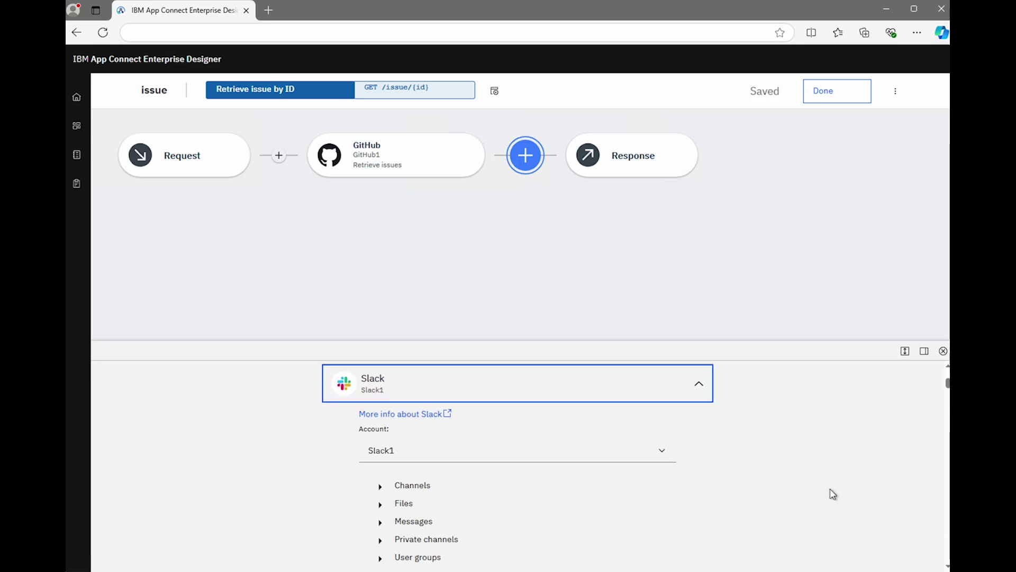
left_click(397, 465)
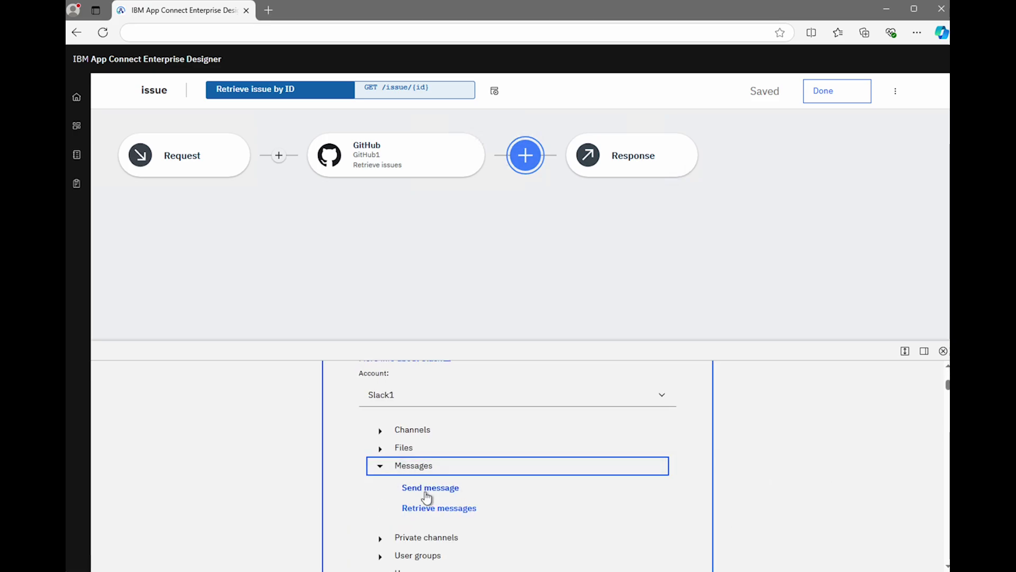
left_click(428, 488)
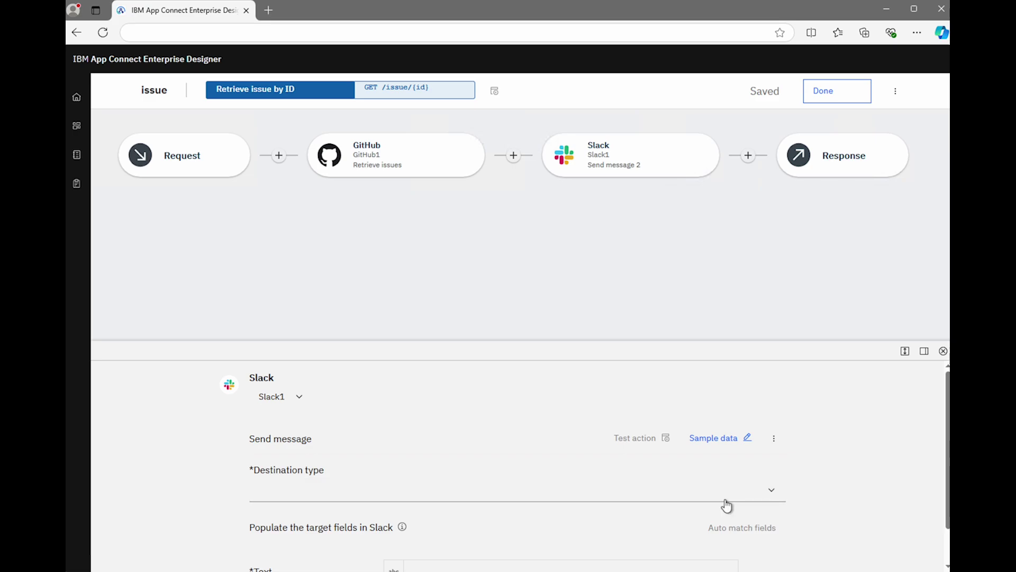
Set the new Slack message's destination type to Channel and its Send to field to demo-the-new-nodes-in-ace.
left_click(535, 500)
left_click(518, 514)
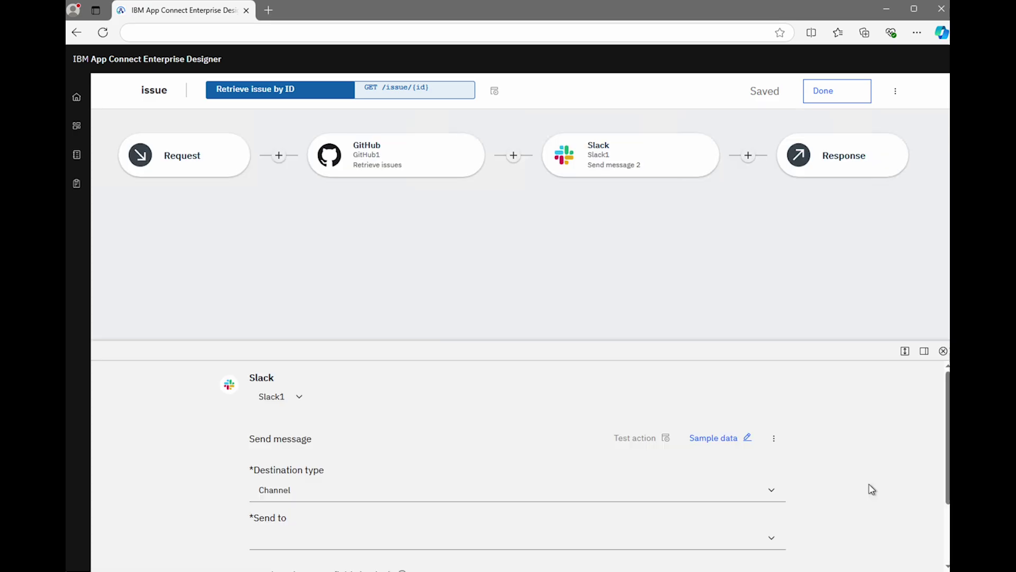
left_click(767, 452)
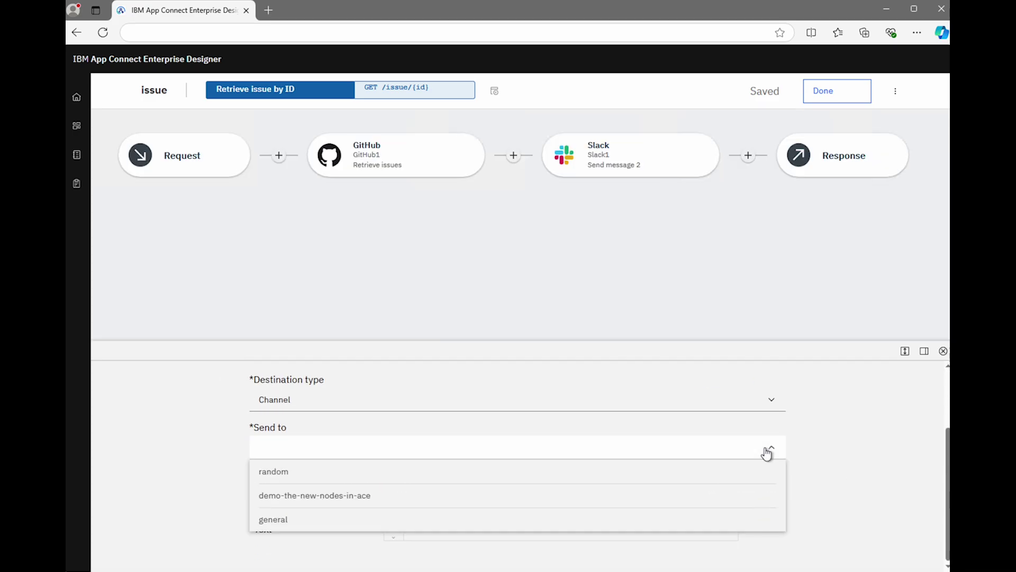
left_click(402, 492)
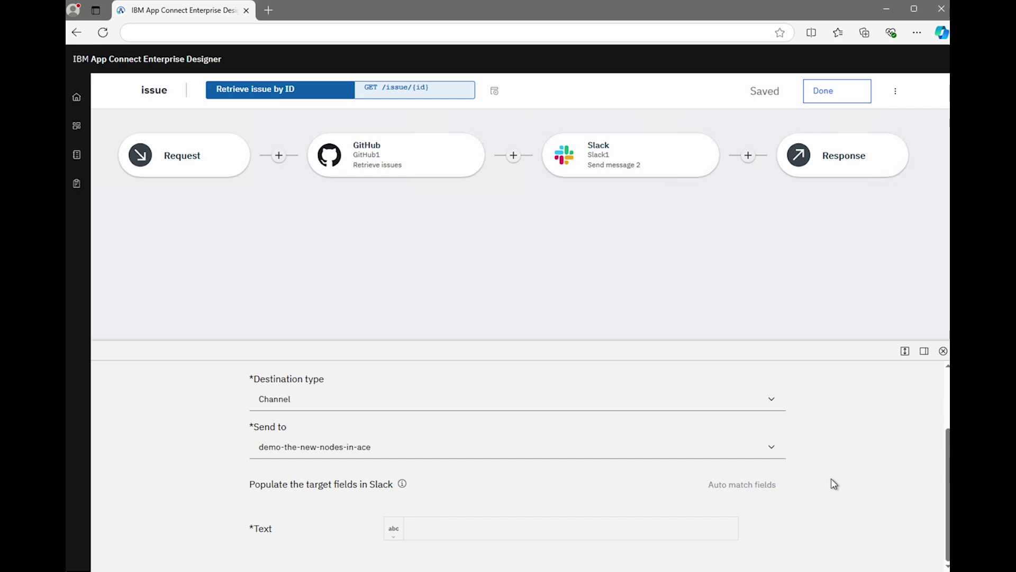
Start the Slack message text with "Git issue" followed by the number mapping from the Request URL parameters.
left_click(418, 528)
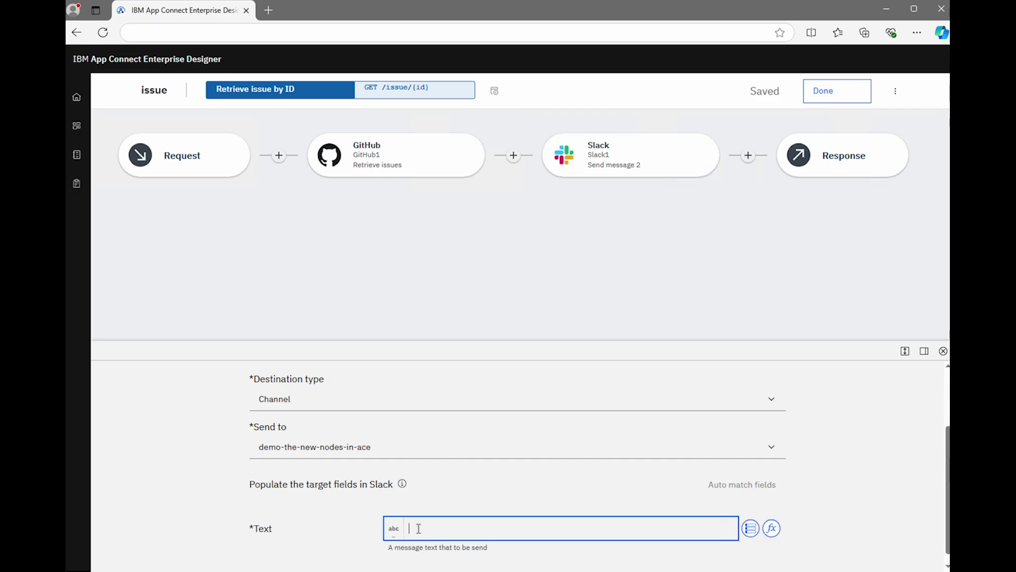
type("Git issue")
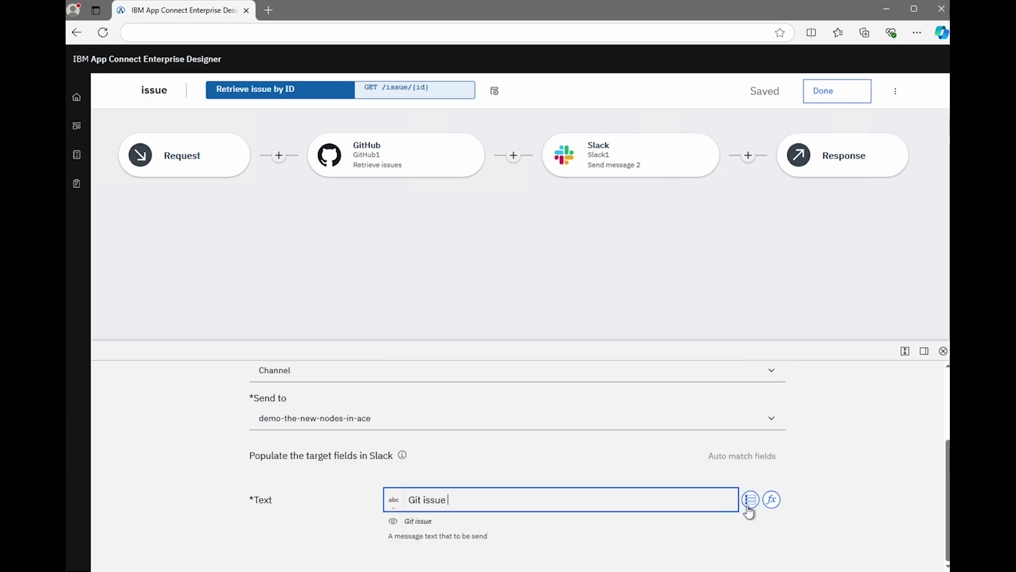
left_click(752, 505)
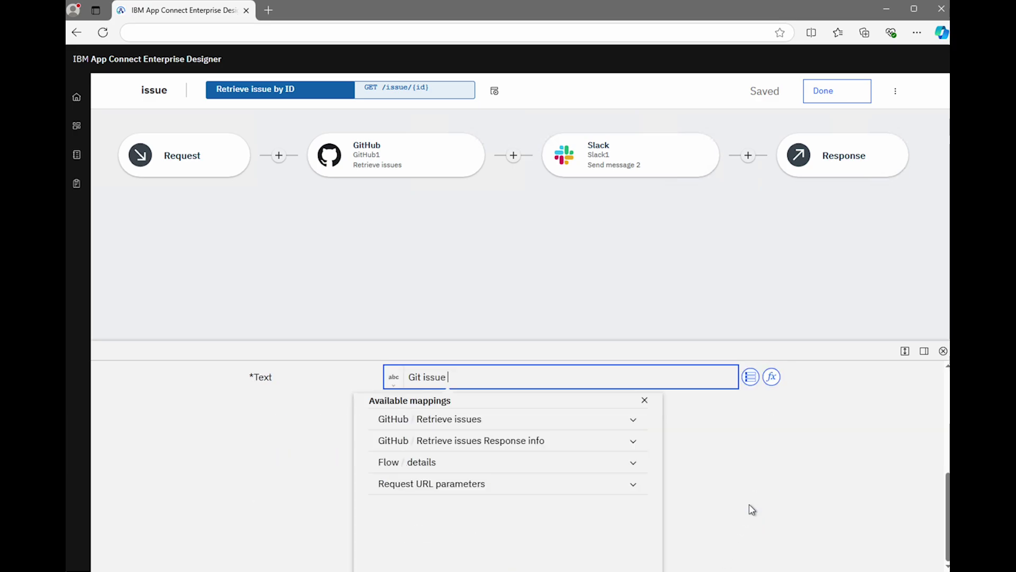
left_click(629, 484)
left_click(419, 527)
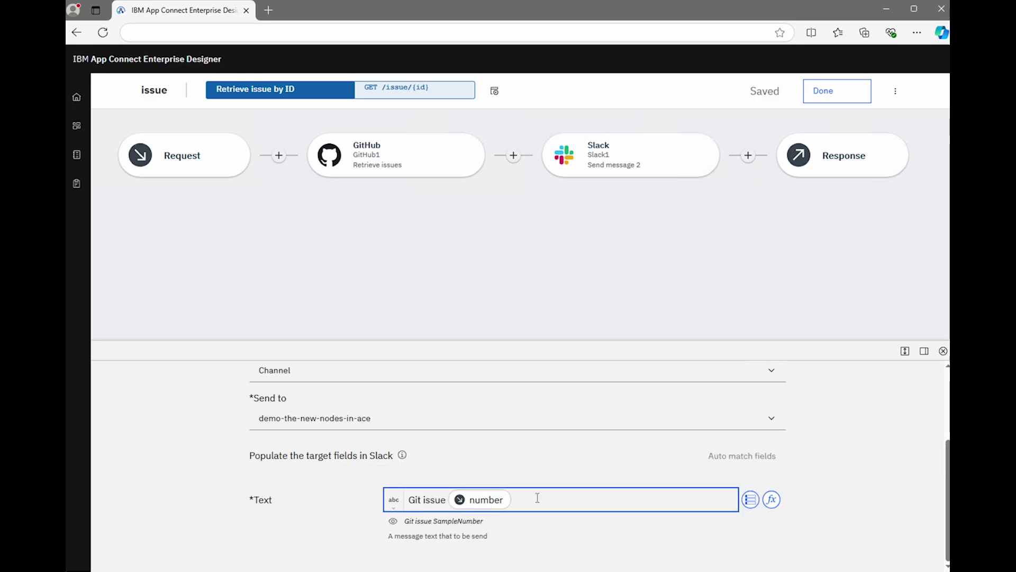
Continue the Slack message text with "has title" and the issue Title mapping from GitHub's Retrieve issues.
type("has ")
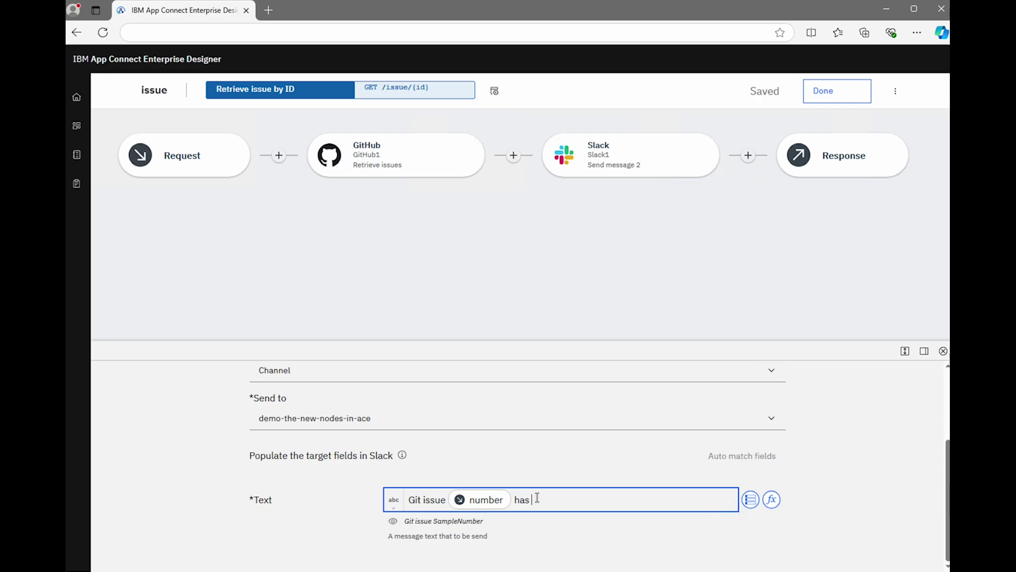
type("title")
left_click(751, 499)
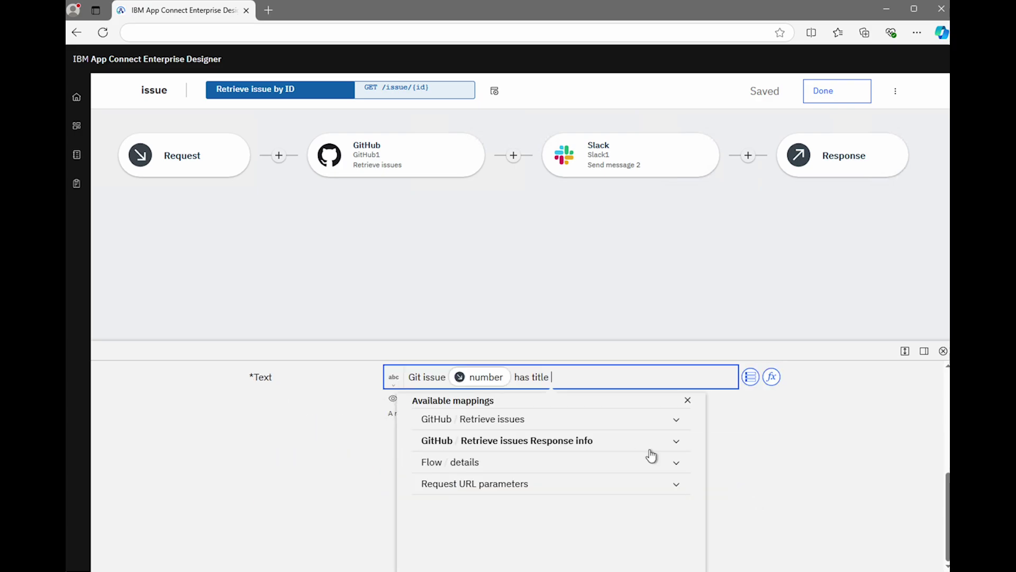
left_click(676, 419)
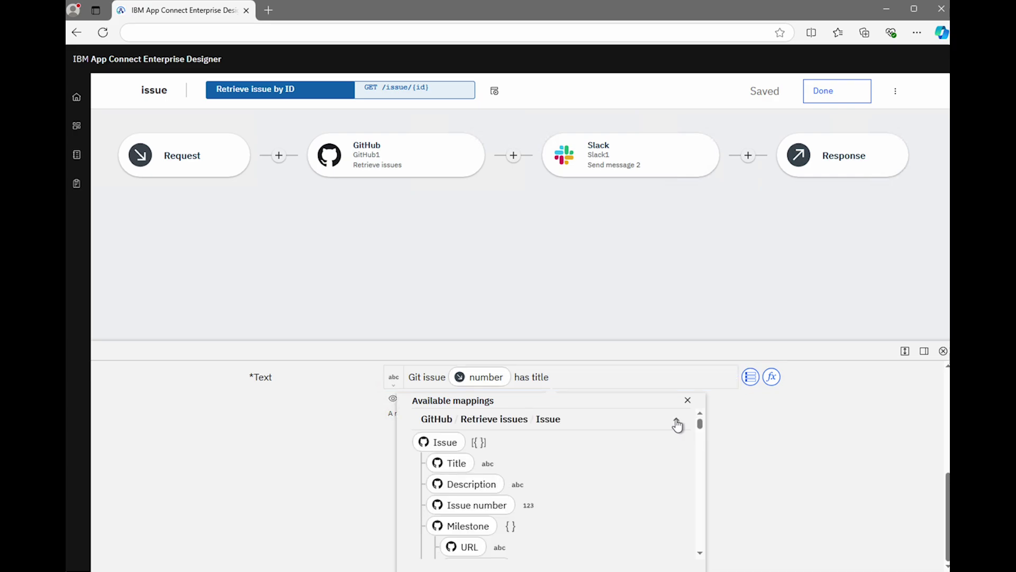
left_click(456, 463)
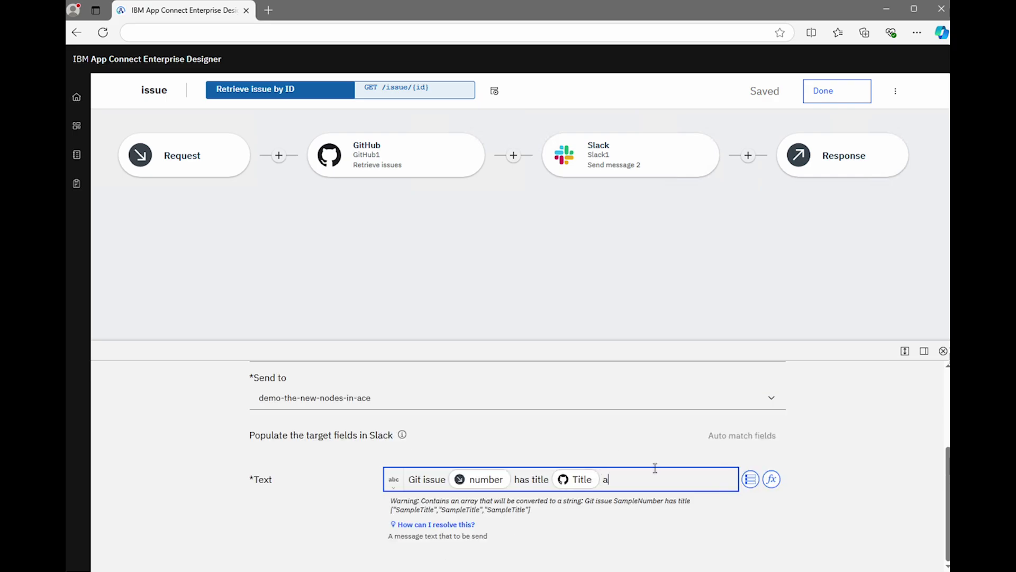
End the Slack message text with "and description" and the issue Description mapping from GitHub's Retrieve issues.
type("and description")
left_click(751, 479)
left_click(746, 420)
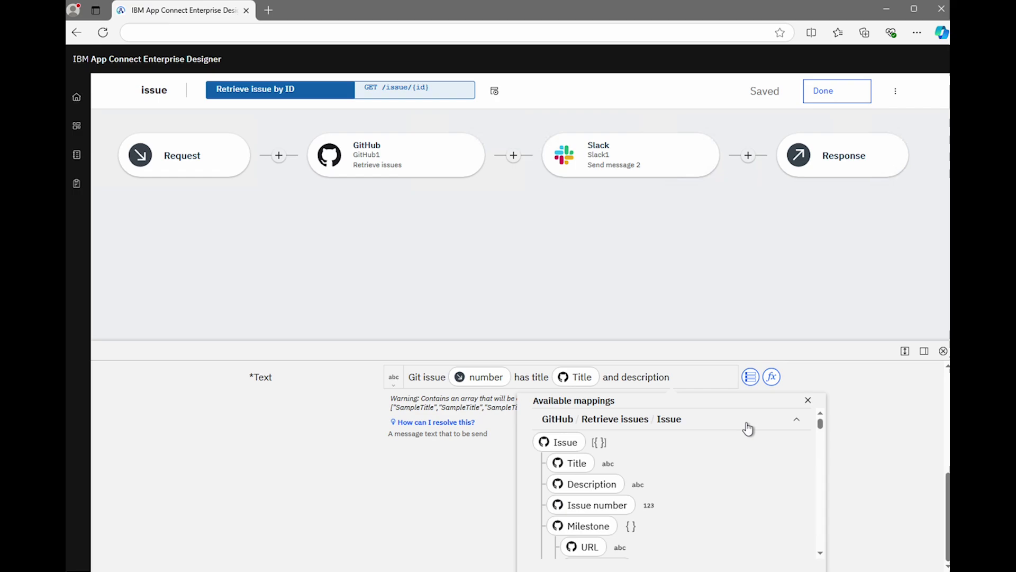
left_click(585, 484)
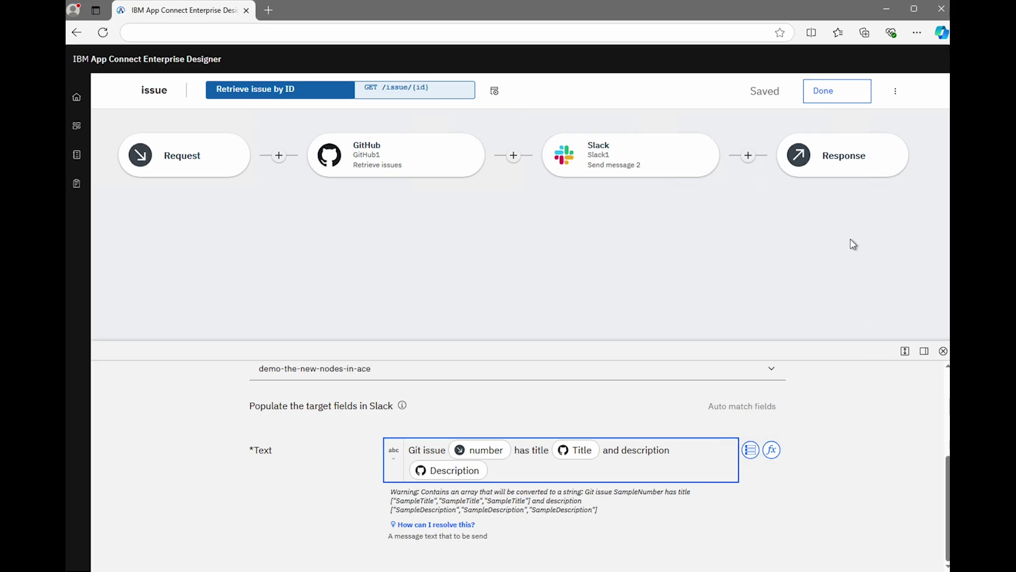
In the Response body, map title and description to the issue Title and Description from GitHub's Retrieve issues.
left_click(815, 167)
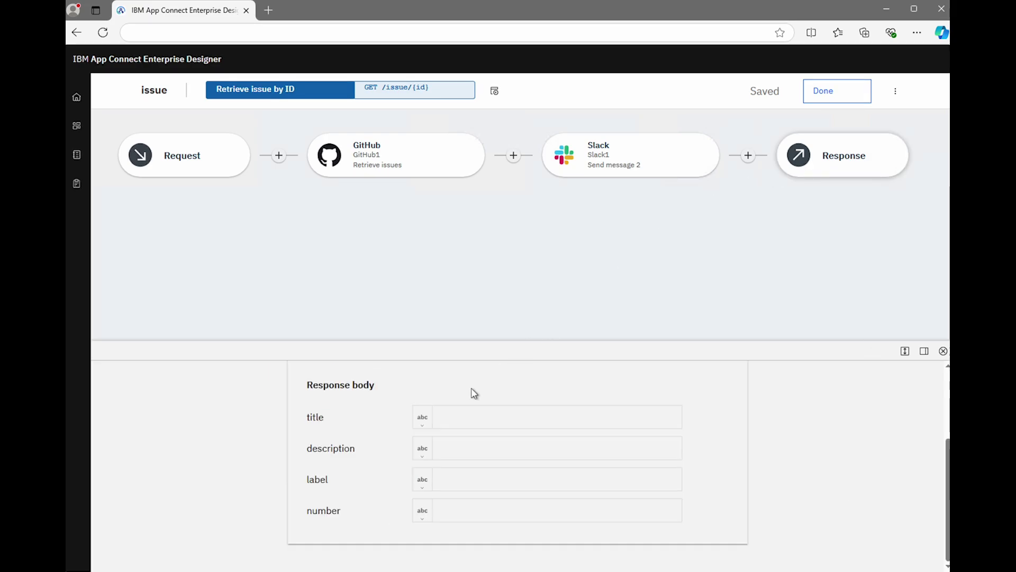
left_click(462, 417)
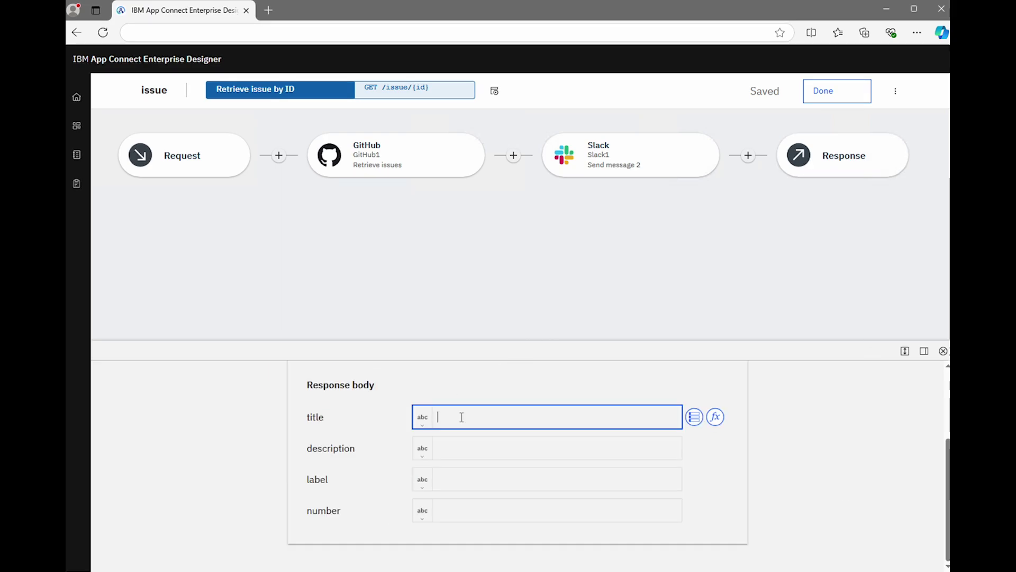
left_click(694, 416)
left_click(656, 422)
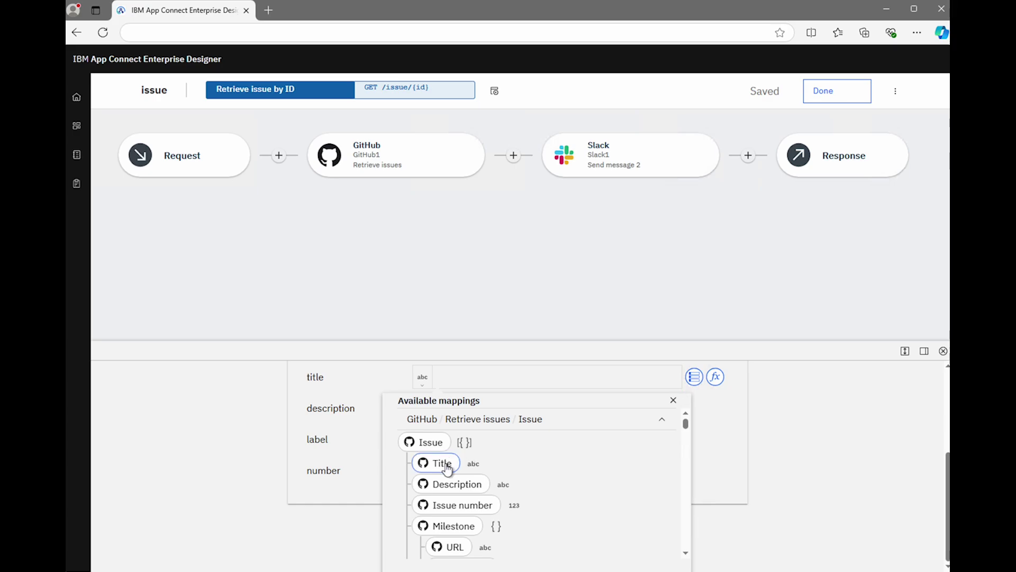
left_click(505, 466)
left_click(652, 447)
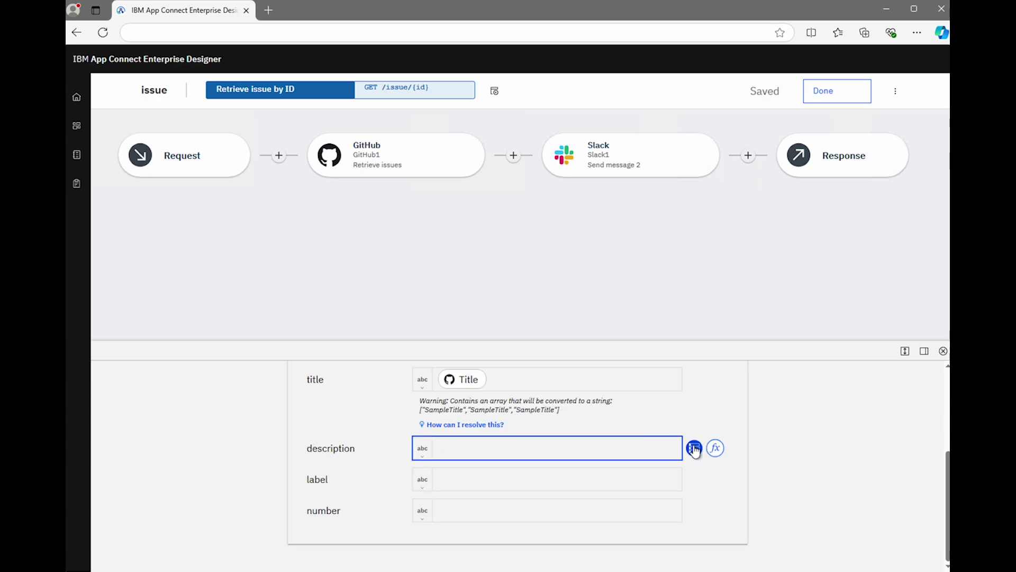
left_click(694, 446)
left_click(661, 423)
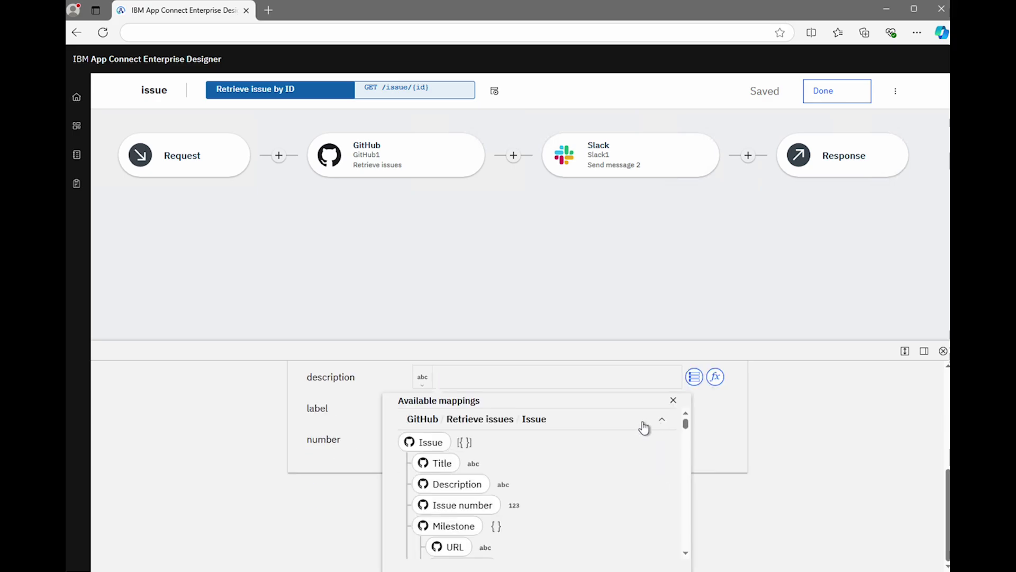
left_click(464, 483)
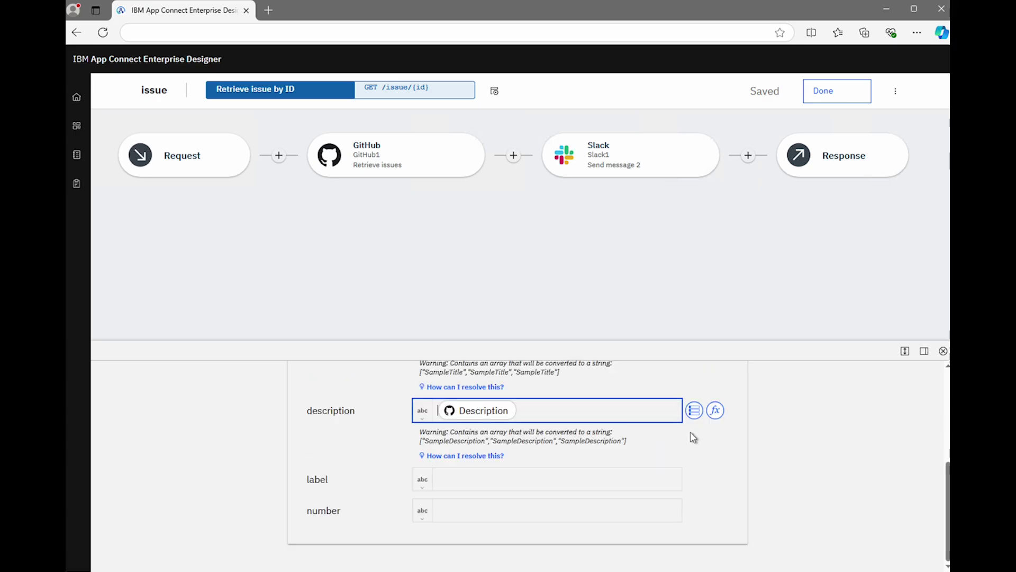
Map the Response body's label field to Name under Labels in GitHub's Retrieve issues output.
left_click(659, 478)
left_click(694, 478)
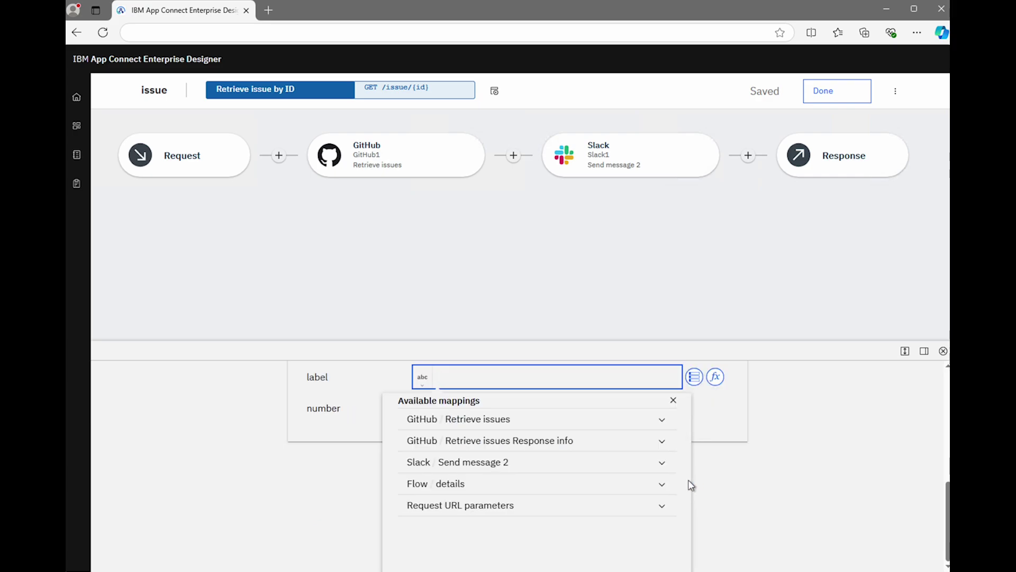
left_click(661, 421)
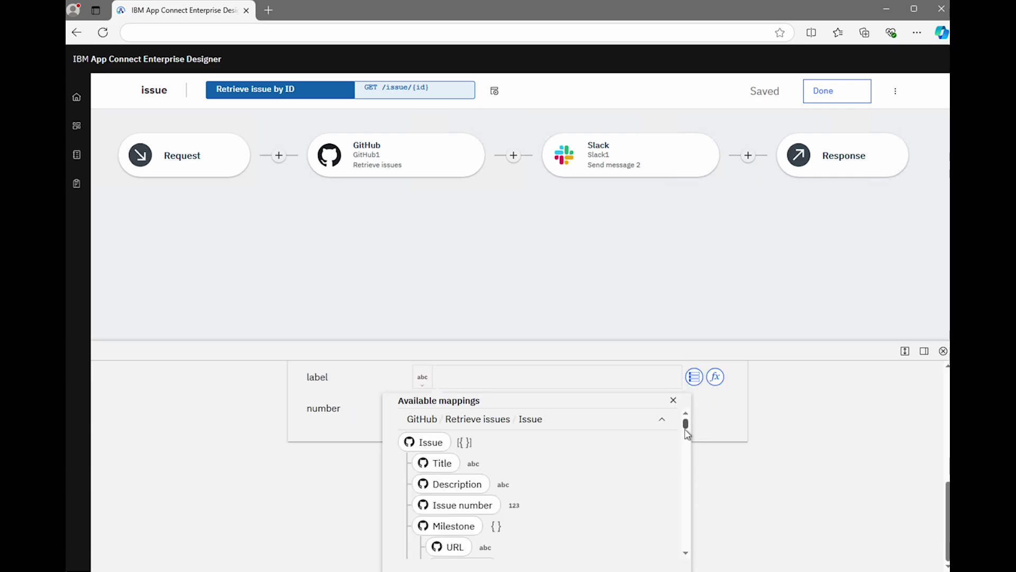
left_click_drag(687, 433, 690, 483)
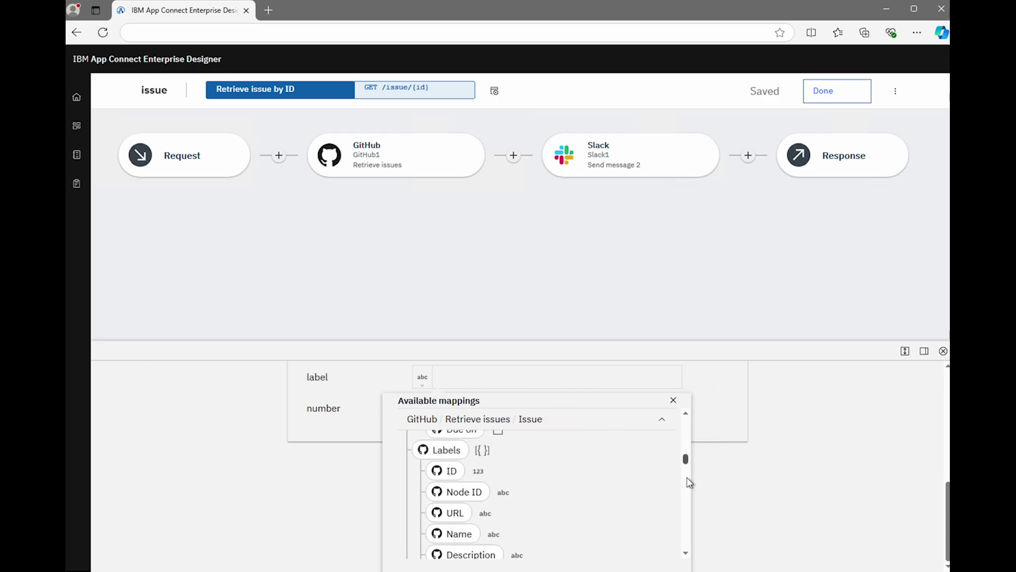
left_click(459, 534)
Map the Response body's number field to number from the Request URL parameters, and finish the Retrieve issue by ID flow.
left_click(534, 512)
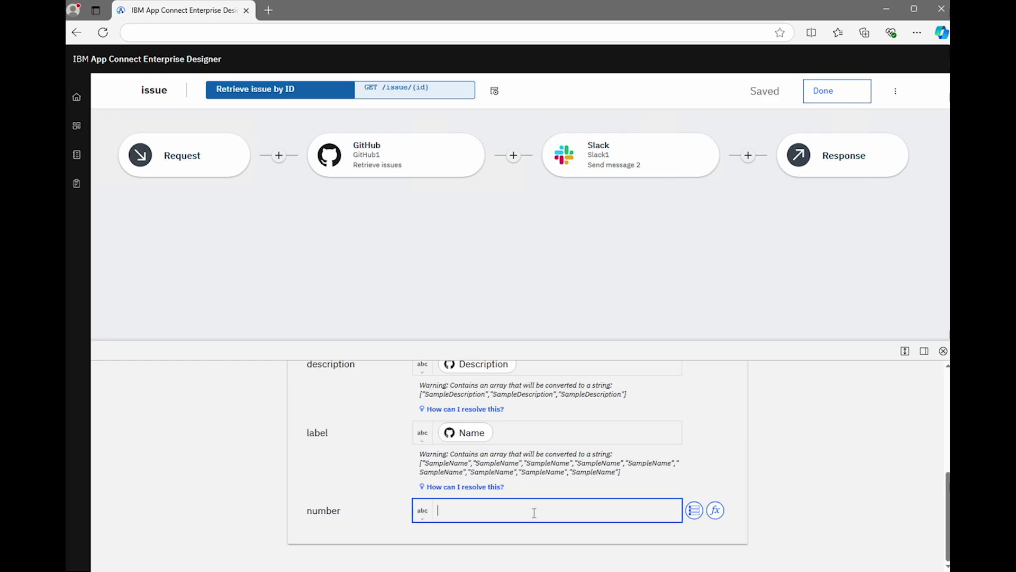
left_click(691, 517)
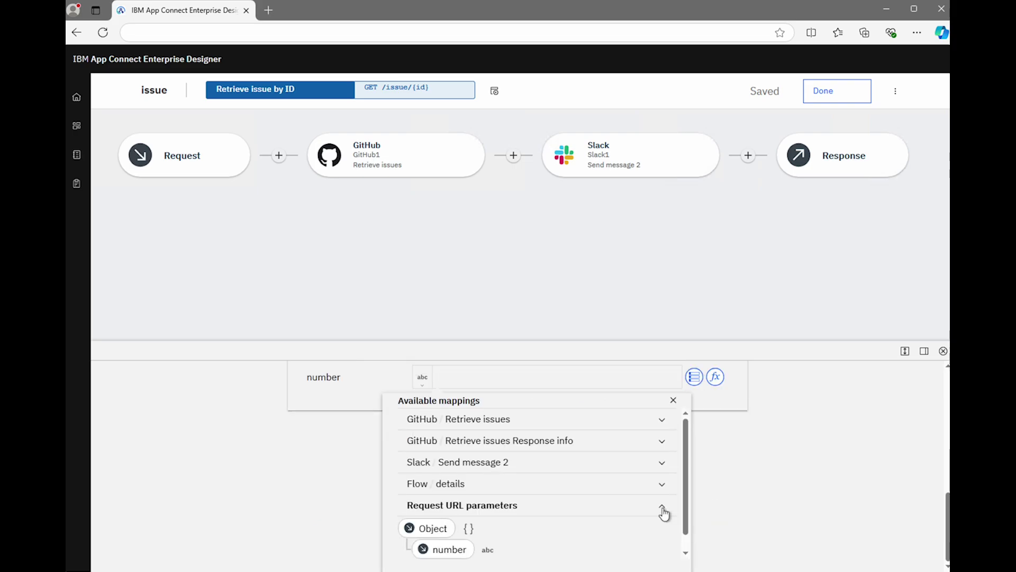
left_click(442, 551)
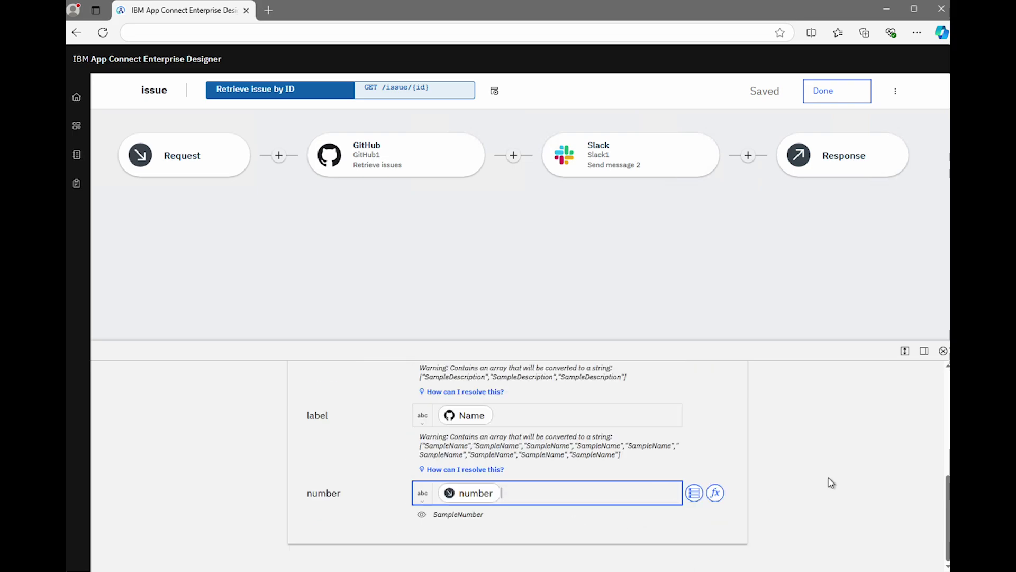
left_click(836, 102)
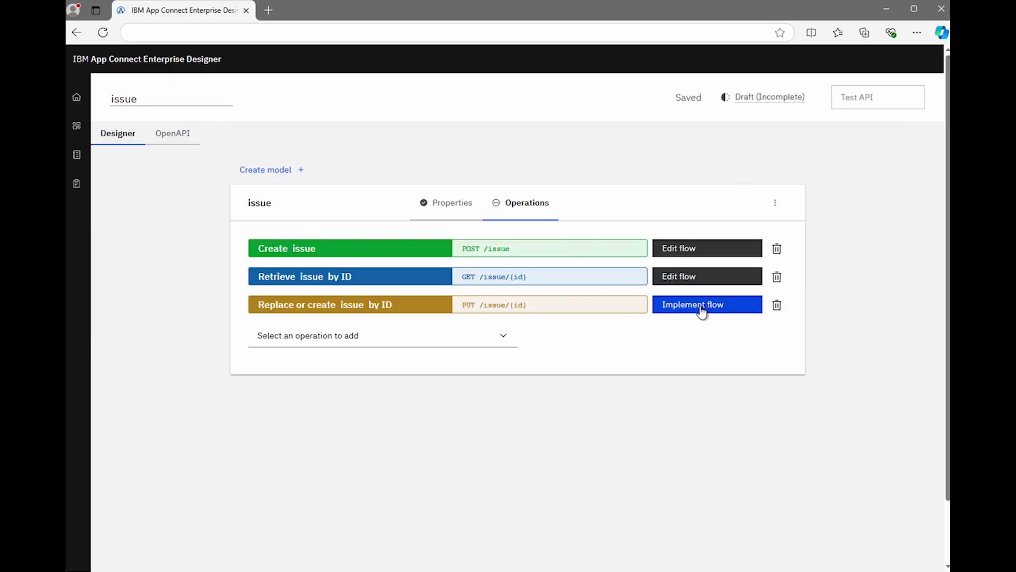
Start implementing the Replace or create issue by ID flow and add GitHub's Update issue action between Request and Response, using the GitHub1 account.
left_click(699, 310)
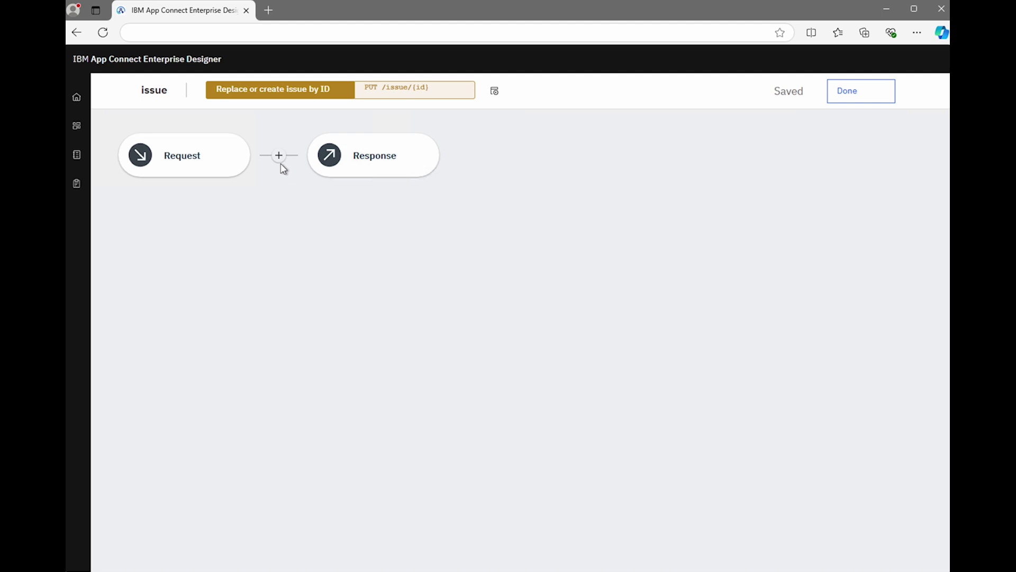
left_click(279, 157)
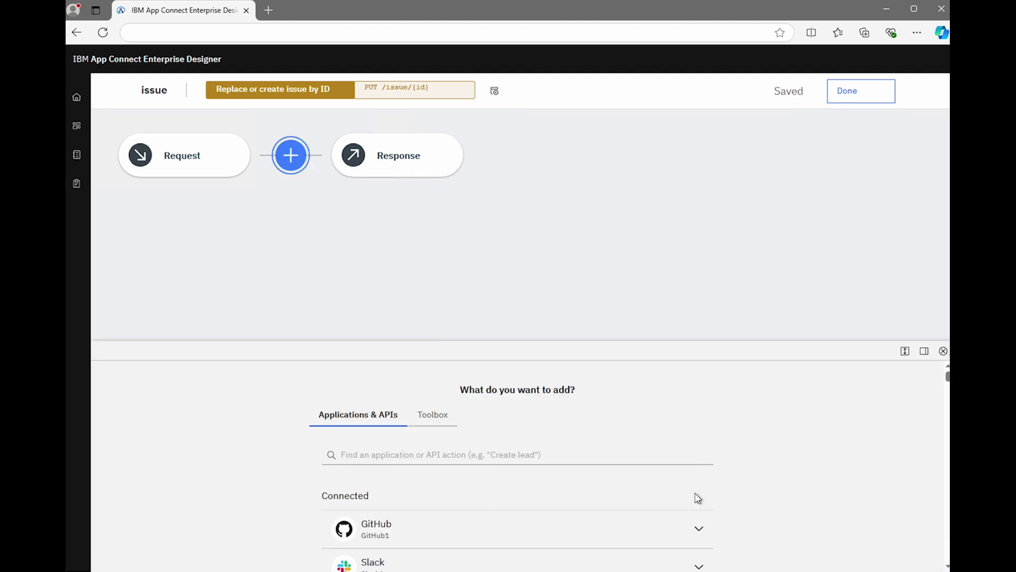
left_click(700, 532)
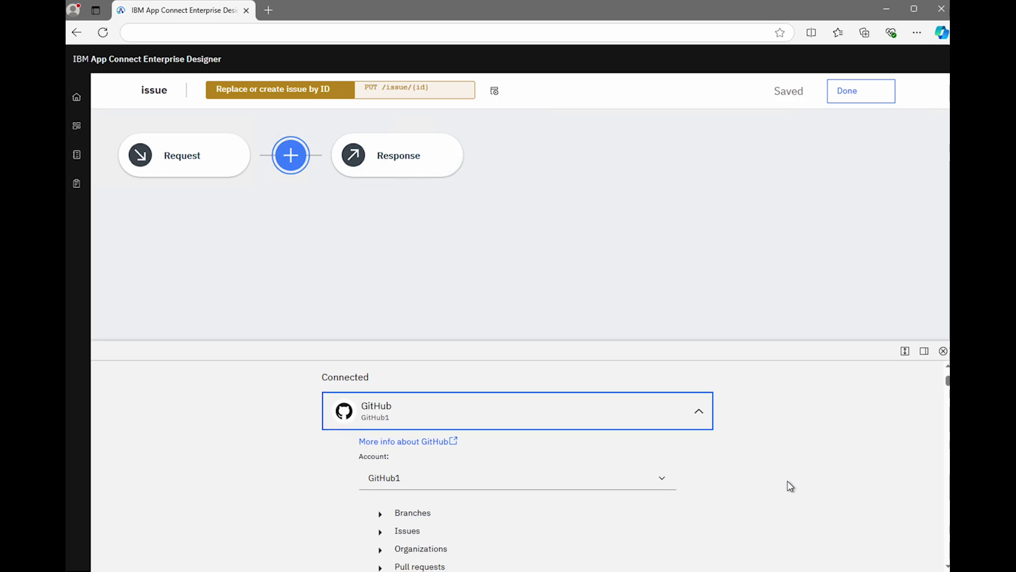
left_click(485, 470)
scroll(484, 470, "down", 1)
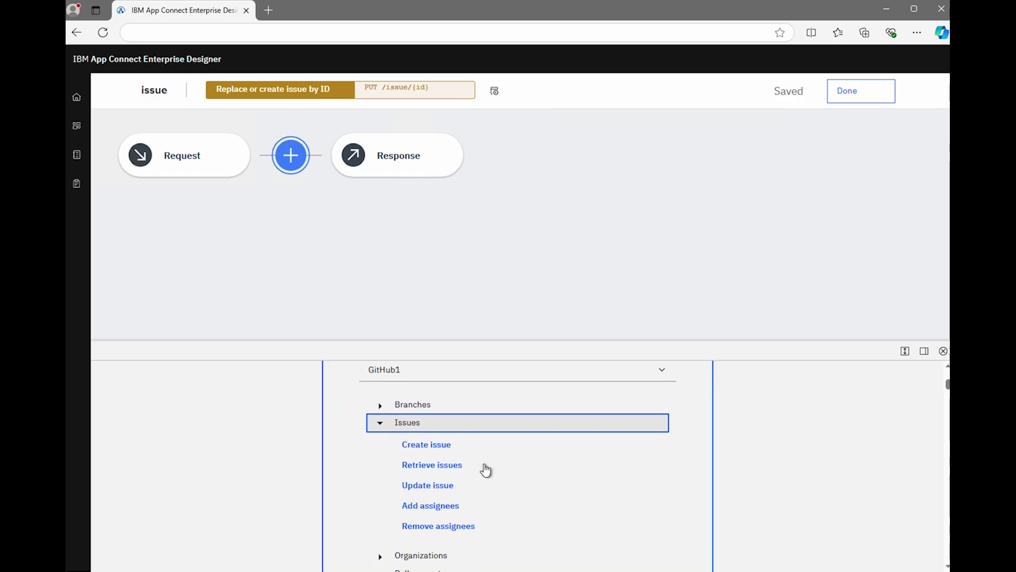
left_click(427, 482)
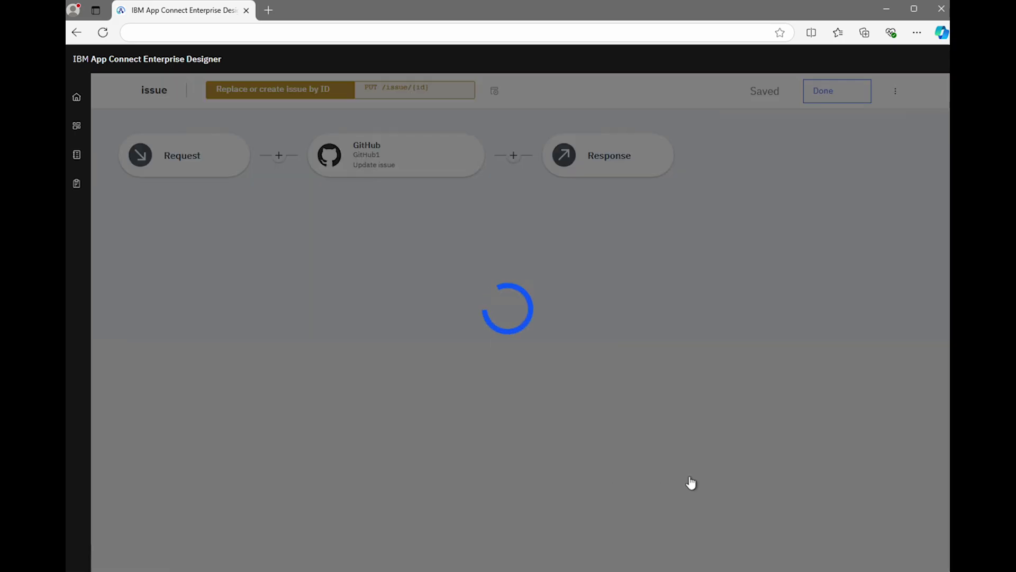
Set the Update issue action's organization to ACE-SlackUser and its repository to ACE-Demo.
scroll(788, 458, "down", 1)
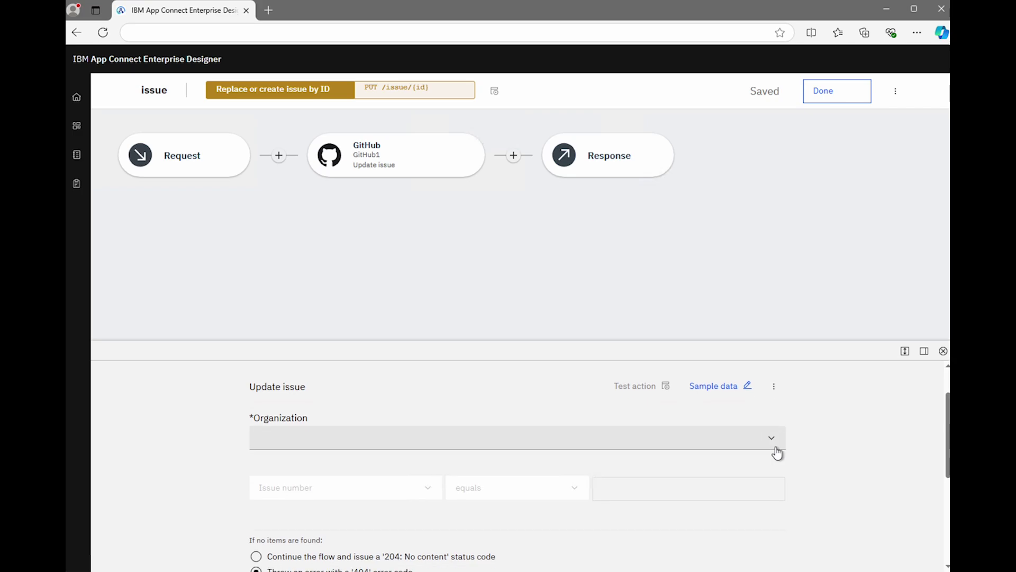
left_click(770, 443)
left_click(347, 462)
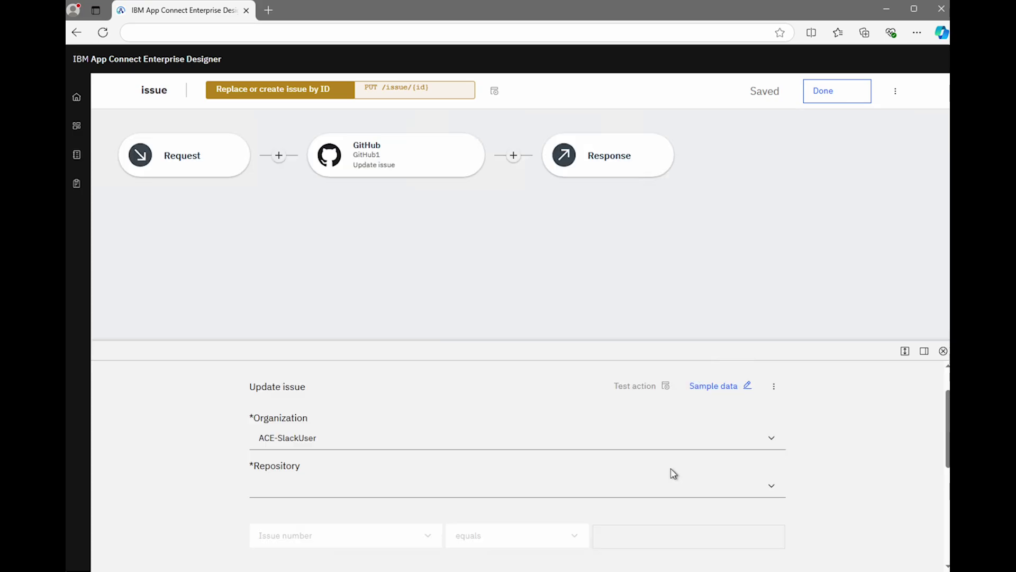
left_click(688, 487)
left_click(557, 510)
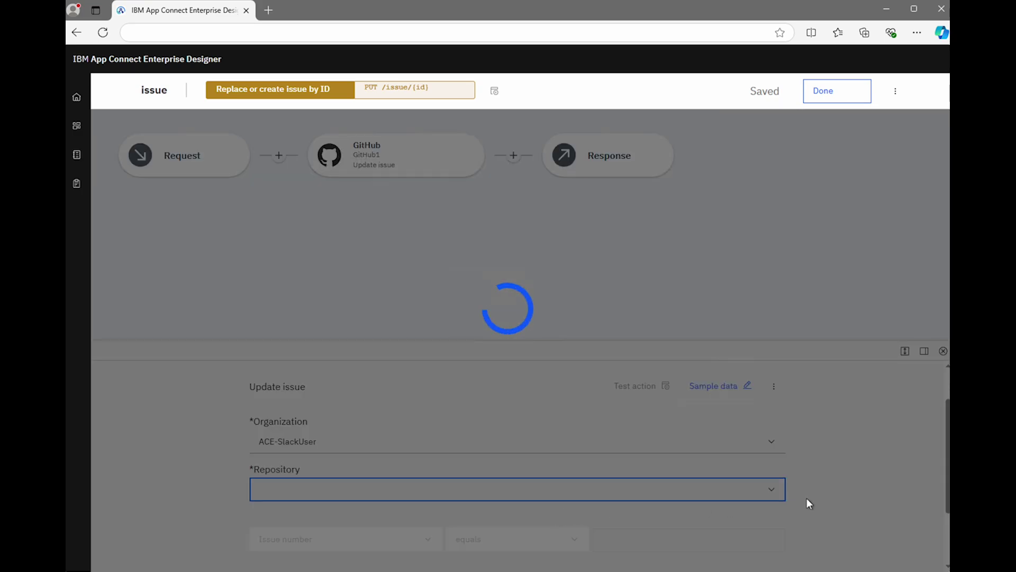
Complete the Update issue condition so that Issue number equals number from the Request URL parameters.
scroll(835, 497, "down", 2)
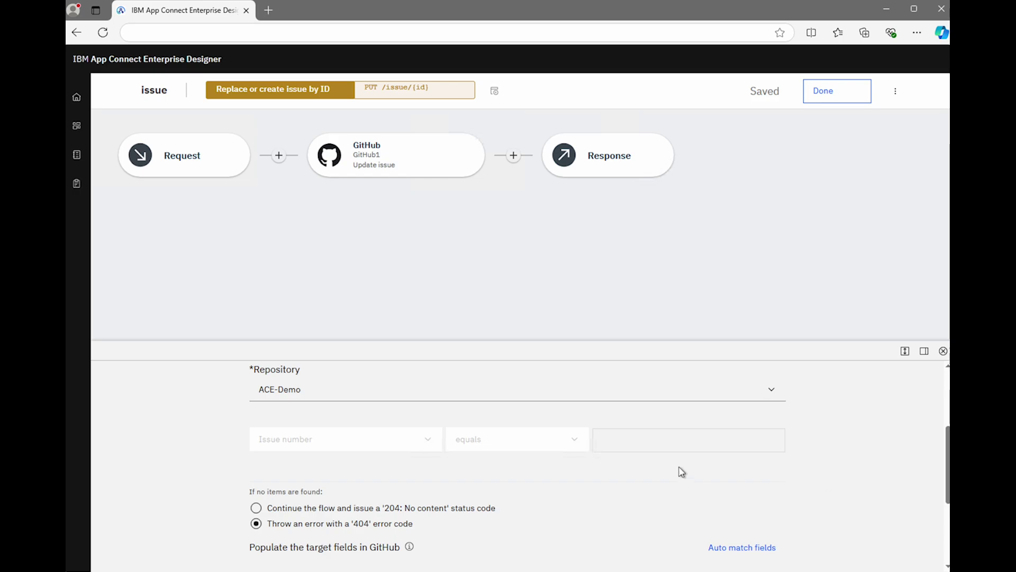
left_click(631, 440)
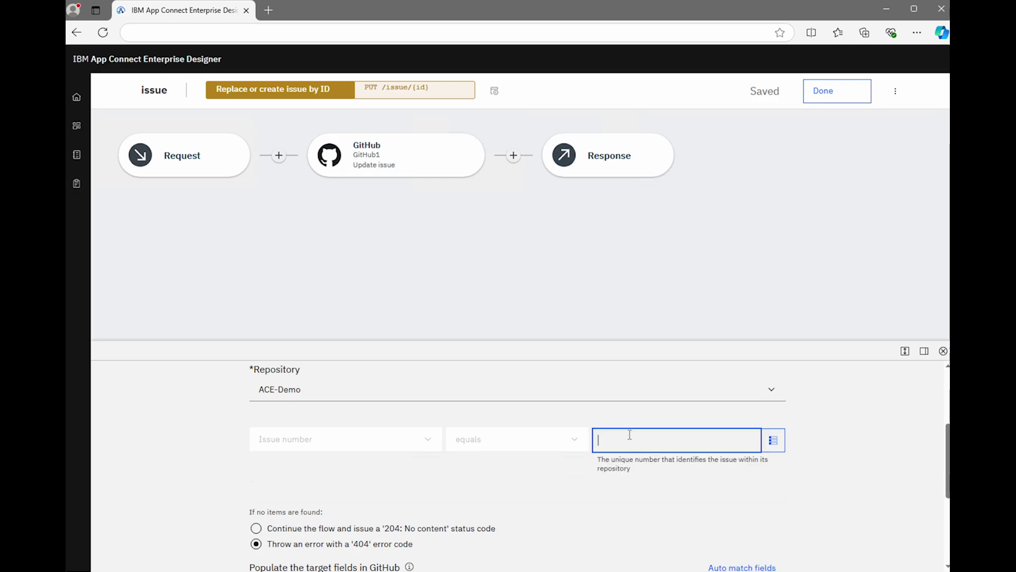
left_click(773, 439)
left_click(841, 463)
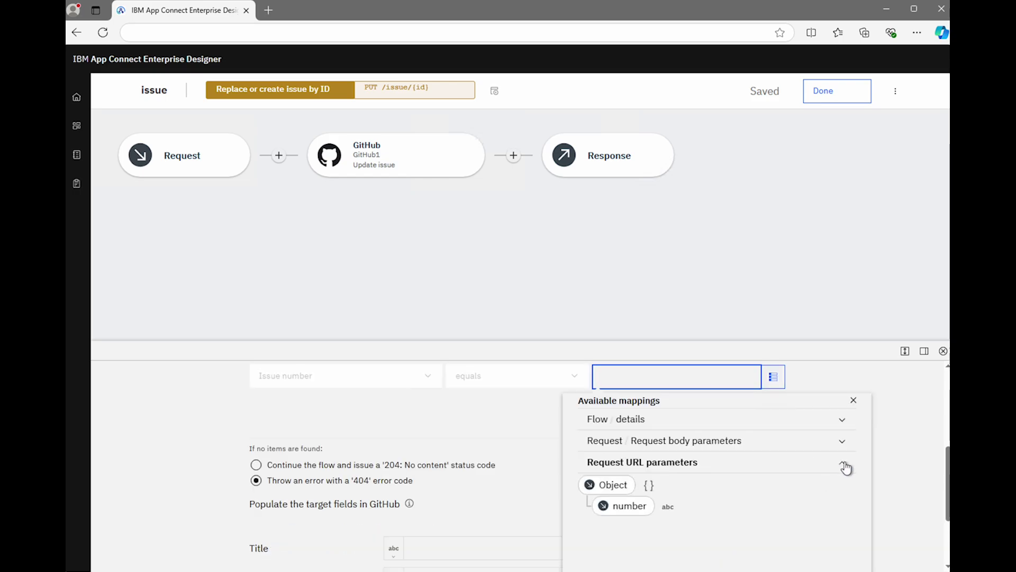
left_click(636, 509)
scroll(835, 492, "down", 1)
scroll(836, 494, "down", 1)
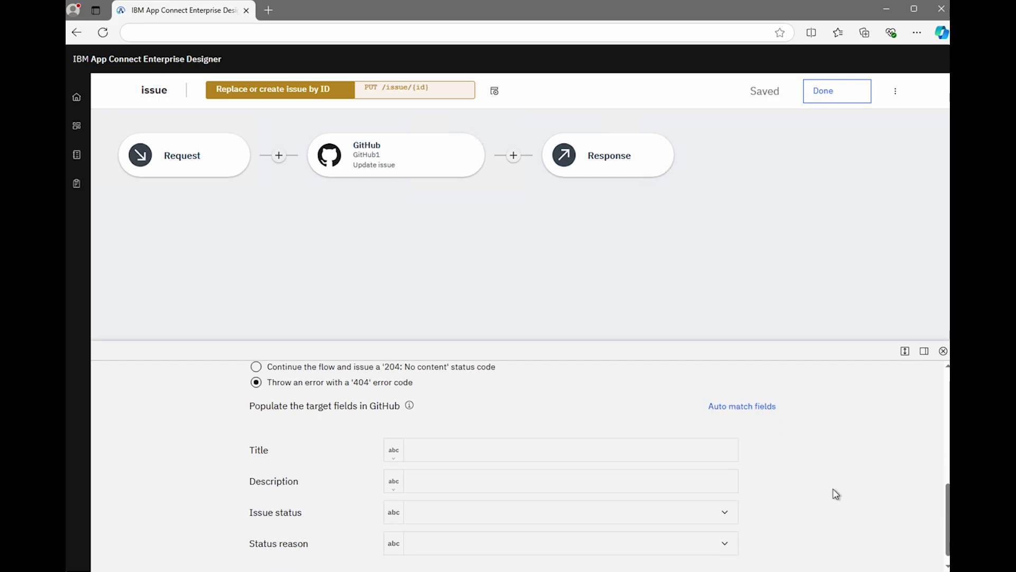
Set the Update issue action's Issue status to closed and its Status reason to completed.
left_click(723, 501)
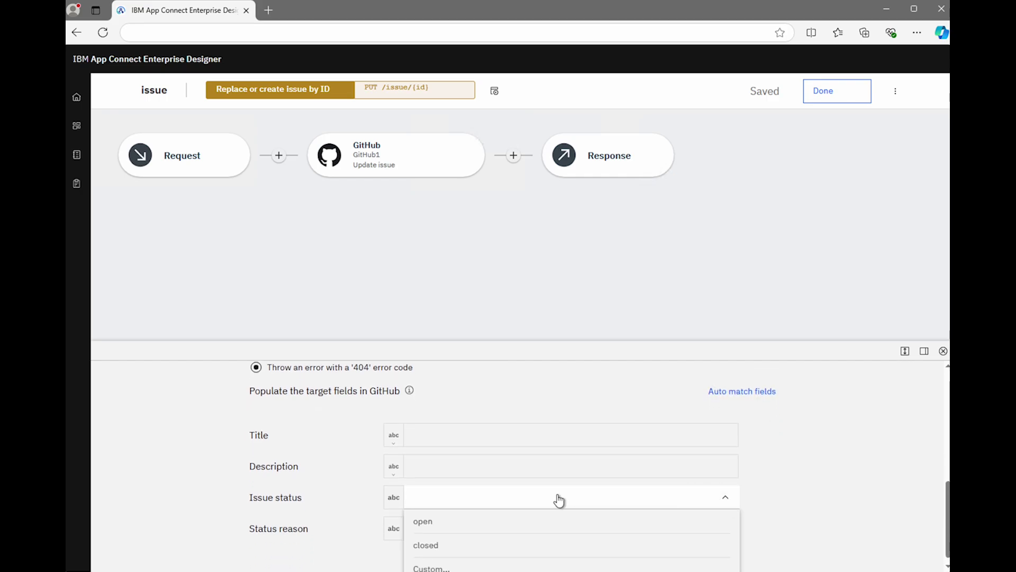
left_click(472, 547)
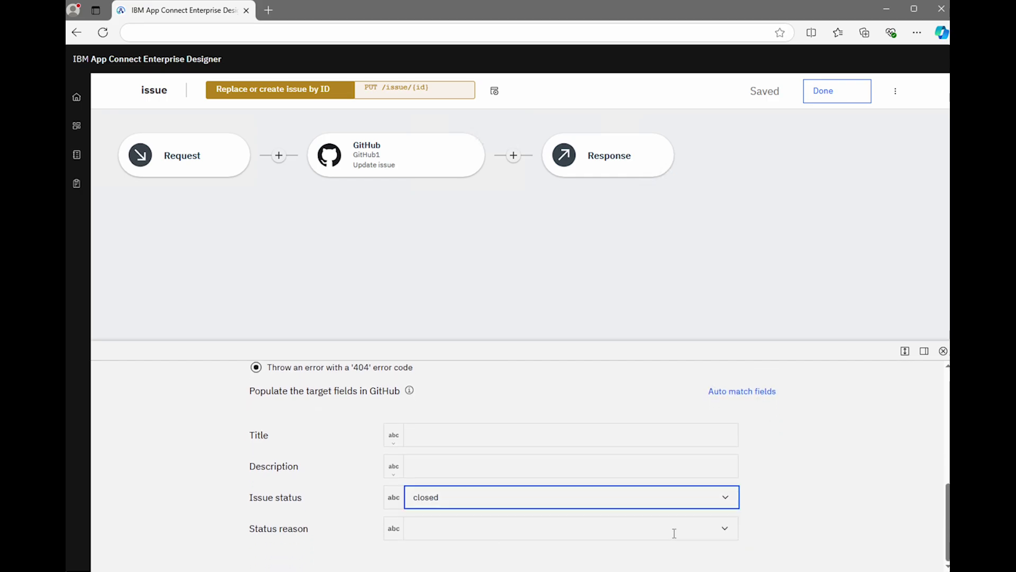
left_click(718, 537)
left_click(515, 552)
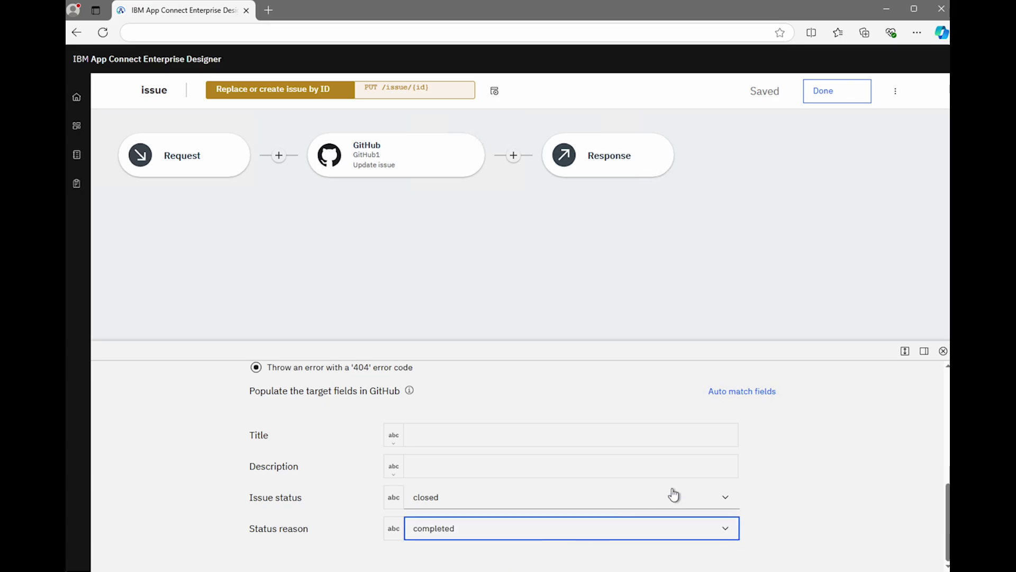
scroll(835, 459, "up", 3)
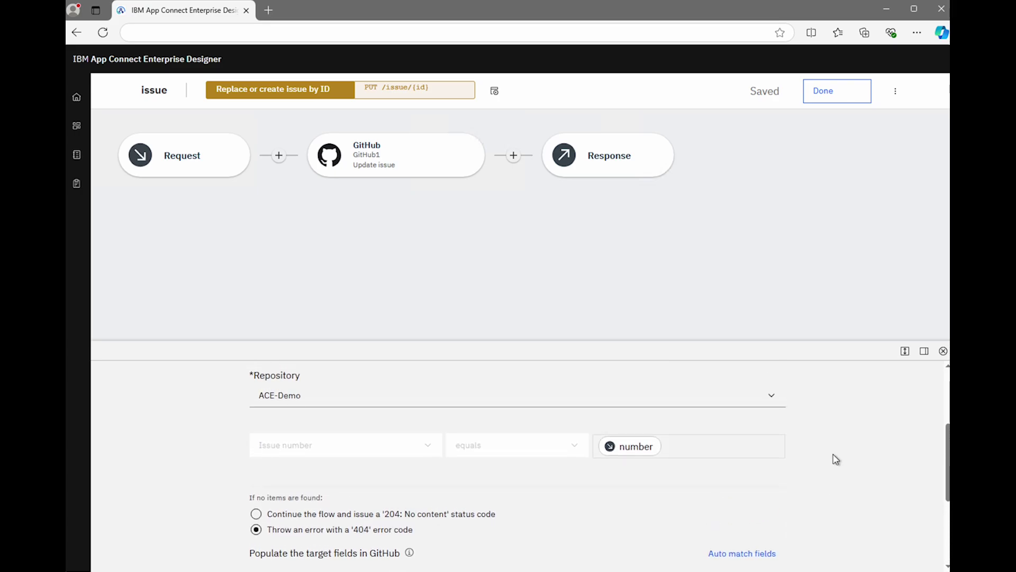
Add Slack's Send message action between the GitHub Update issue action and Response, using the Slack1 account.
left_click(514, 156)
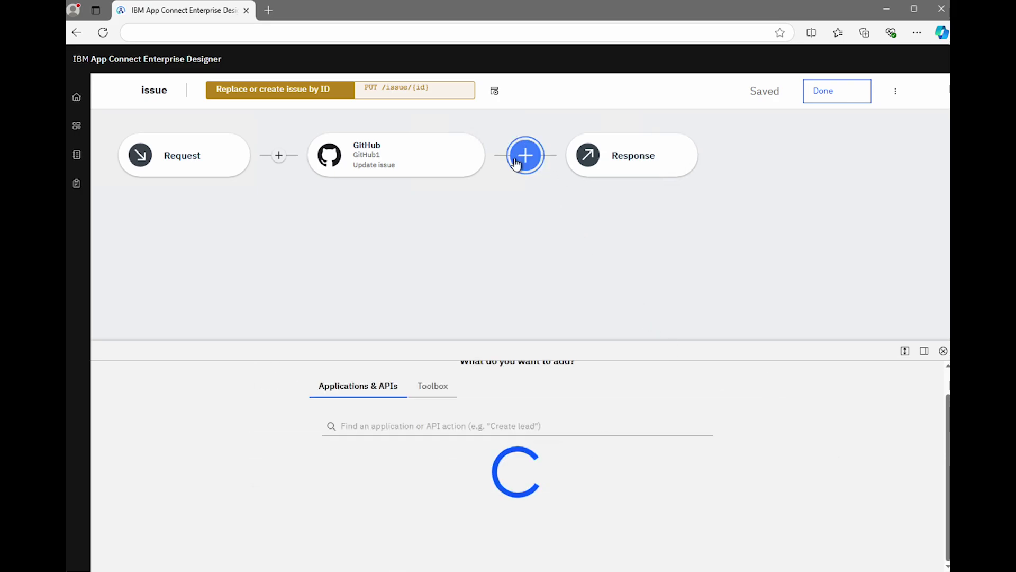
left_click(562, 445)
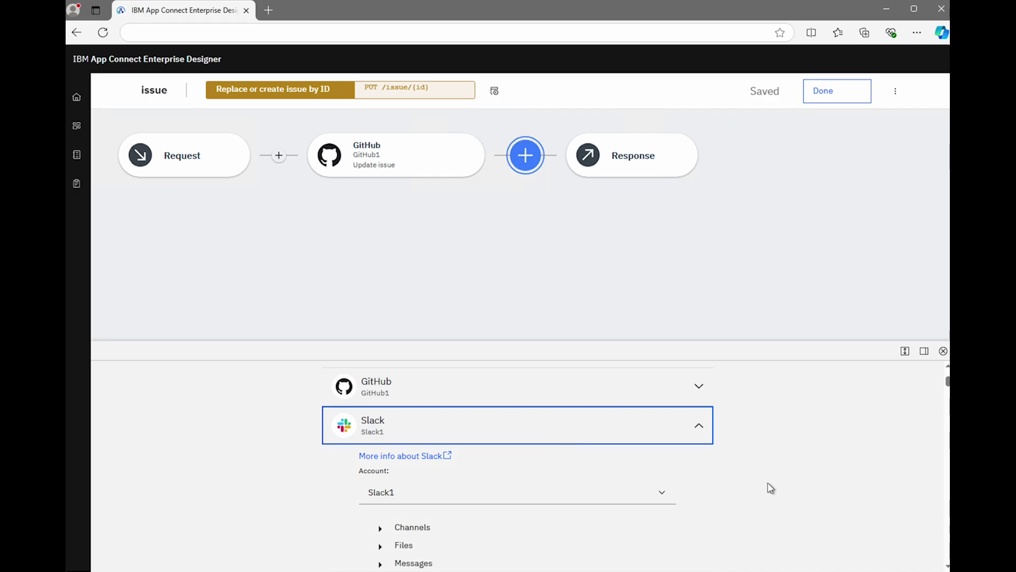
scroll(818, 488, "down", 1)
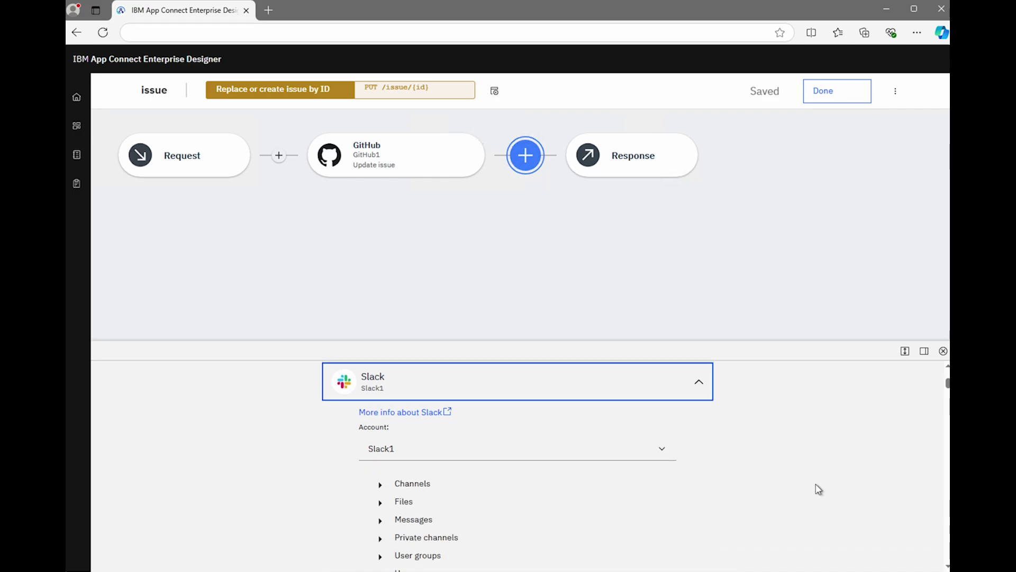
left_click(382, 516)
left_click(422, 533)
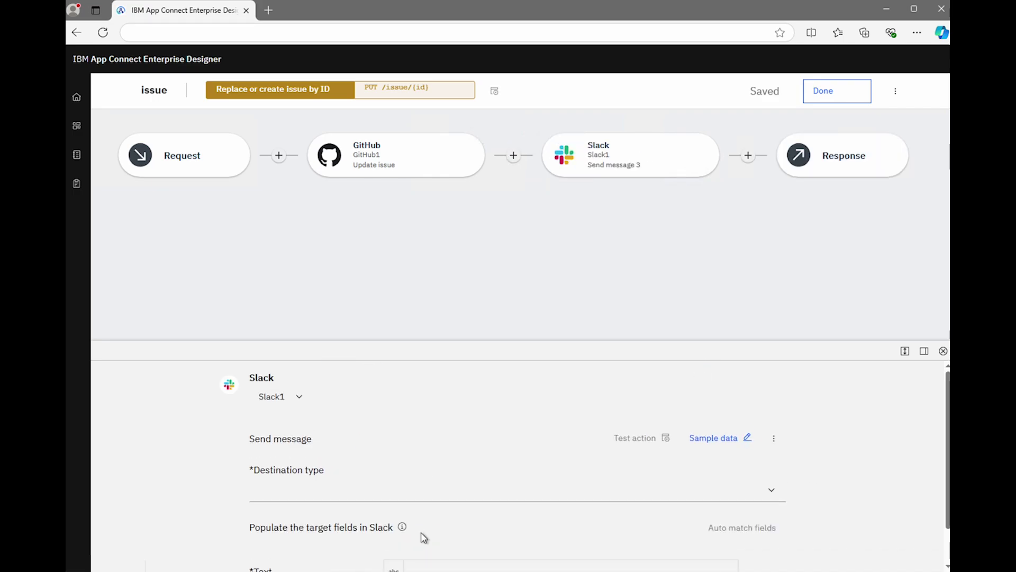
Set the Slack message's destination type to Channel and send it to demo-the-new-nodes-in-ace.
left_click(326, 489)
left_click(325, 515)
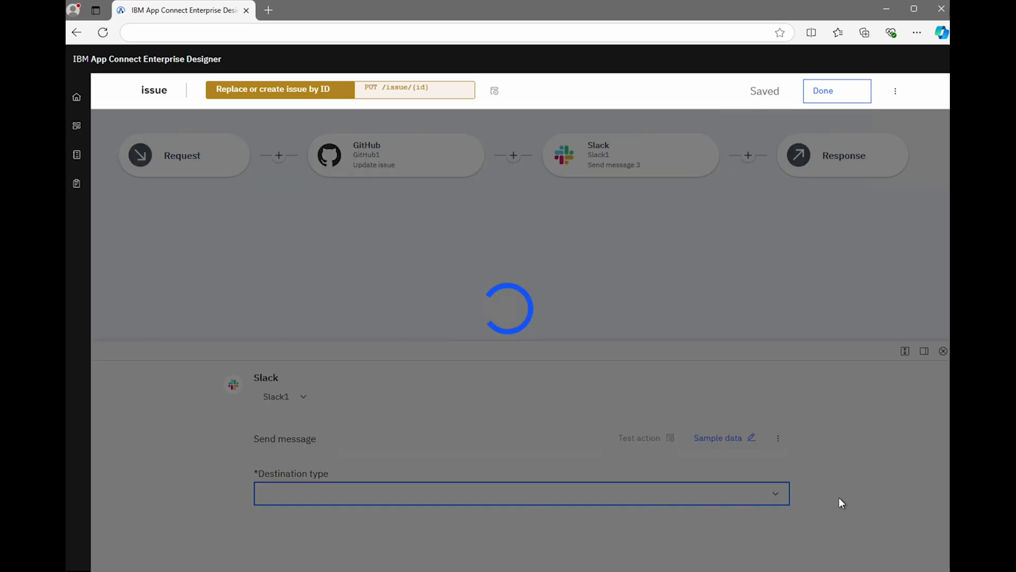
scroll(858, 483, "down", 2)
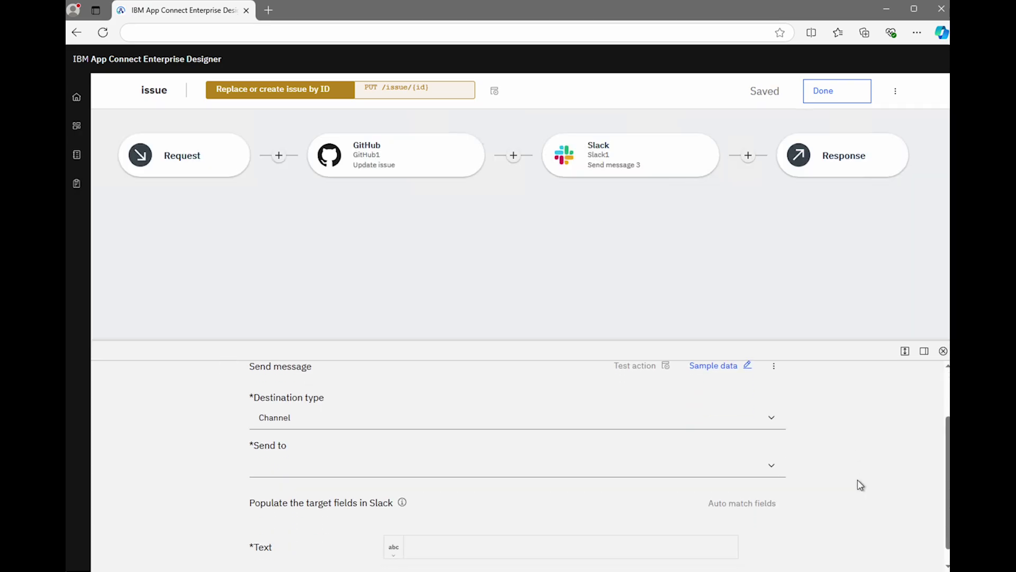
left_click(768, 460)
left_click(415, 506)
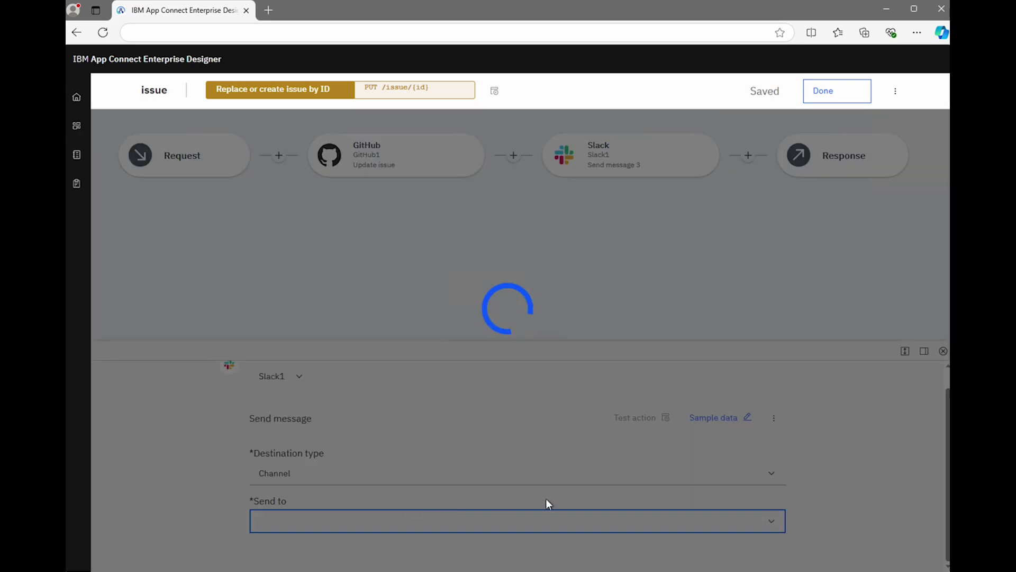
Compose the Slack message text from "Git issue", the number from the Request URL parameters, and wording that starts with "has been".
scroll(903, 502, "down", 2)
left_click(504, 529)
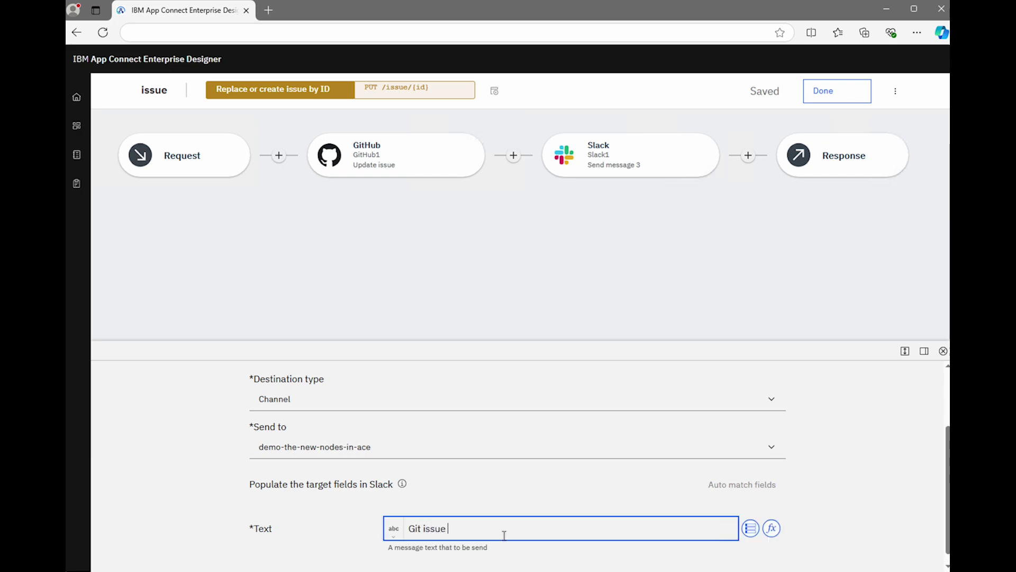
left_click(752, 528)
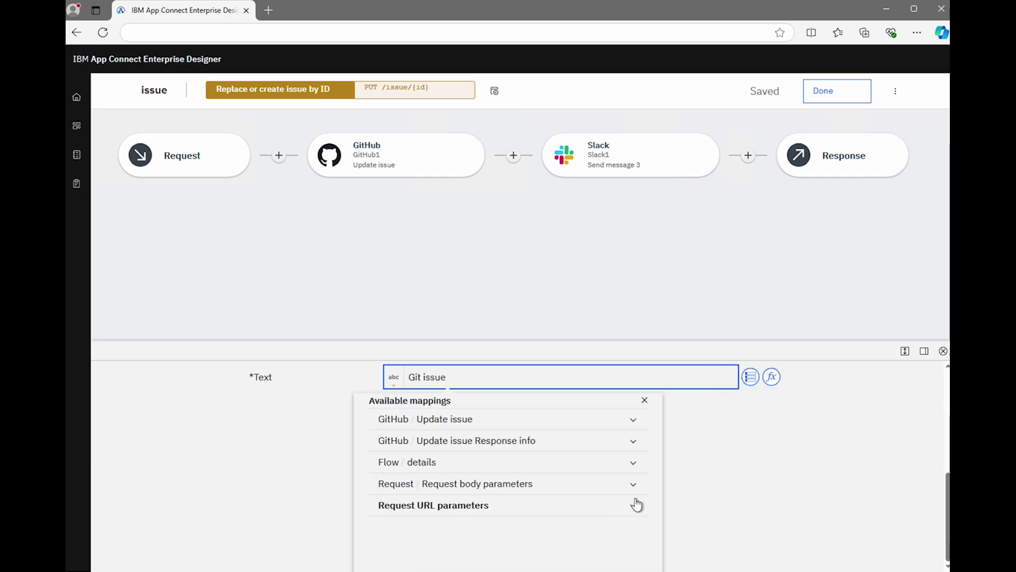
left_click(635, 507)
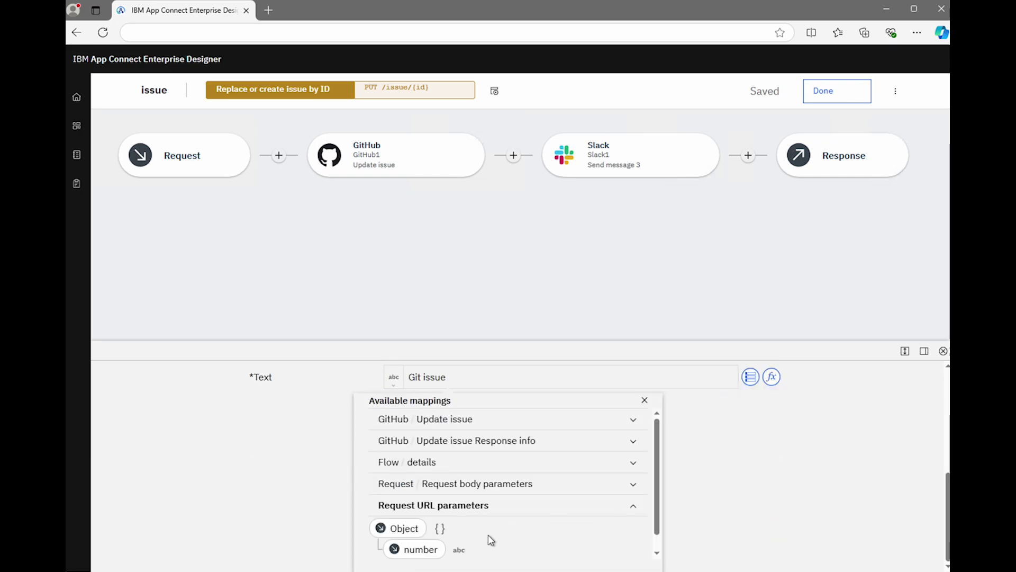
left_click(419, 549)
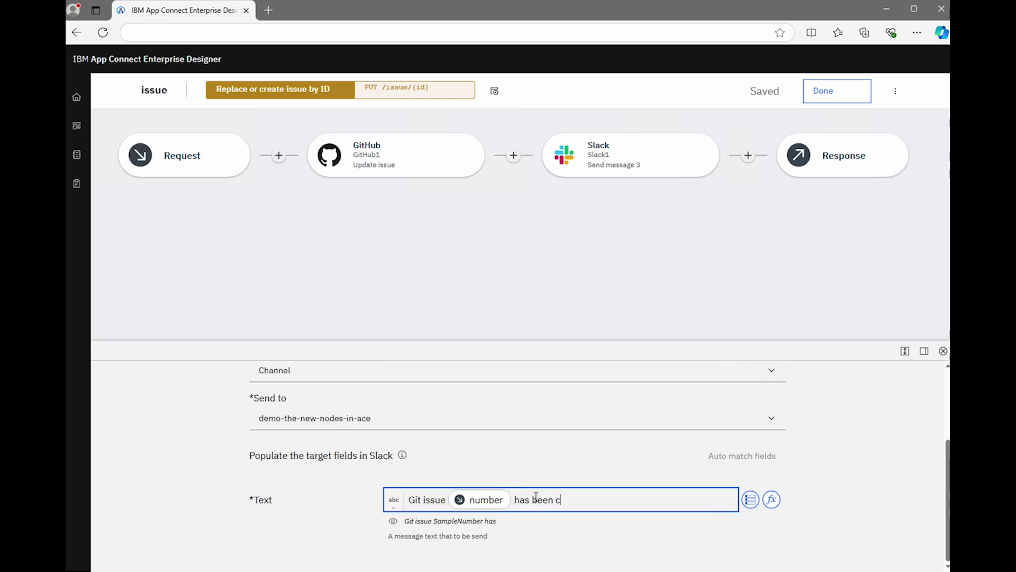
Finish the Replace or create issue by ID flow after viewing its Response, and start testing the issue API.
left_click(803, 169)
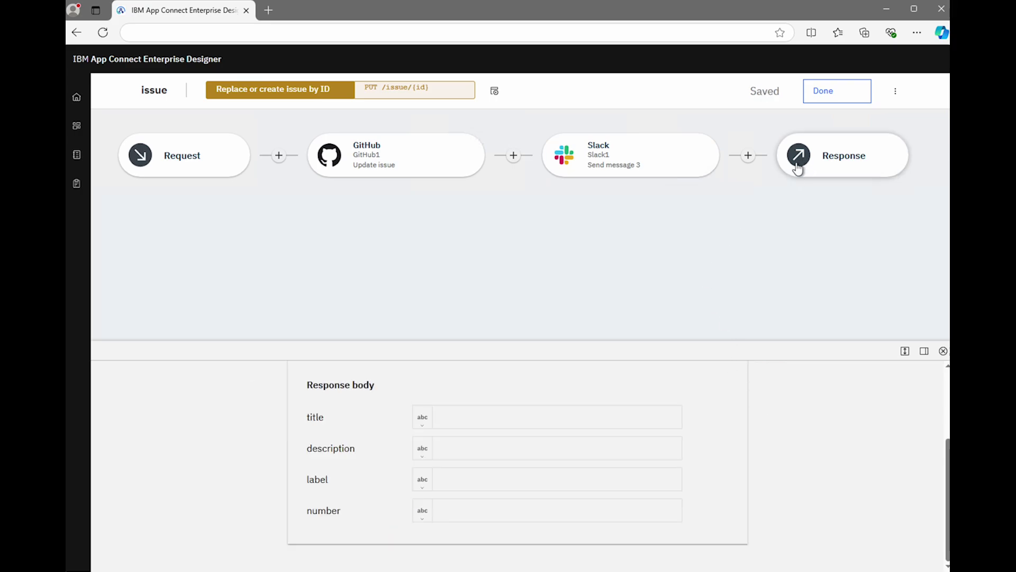
left_click(818, 102)
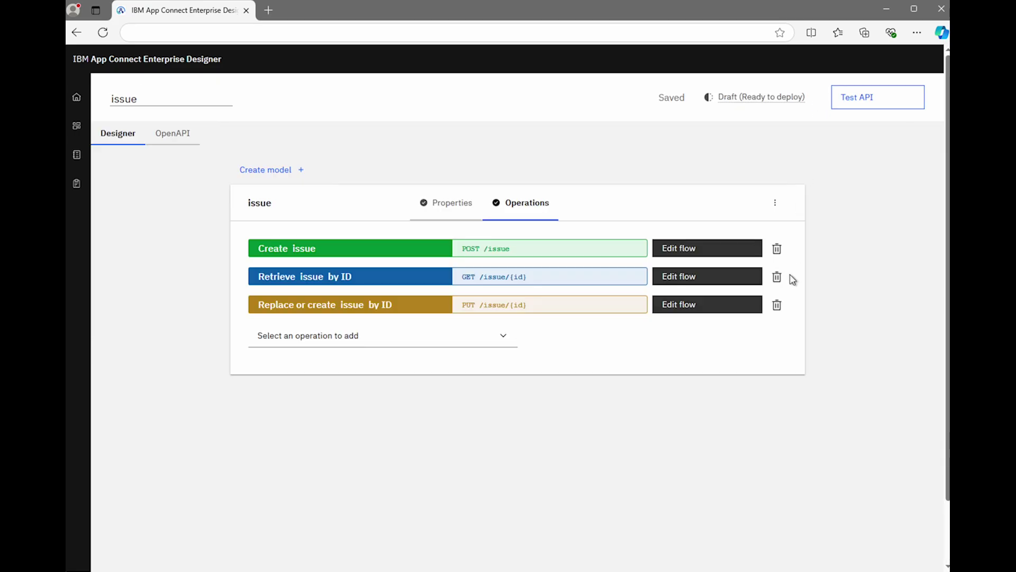
left_click(860, 106)
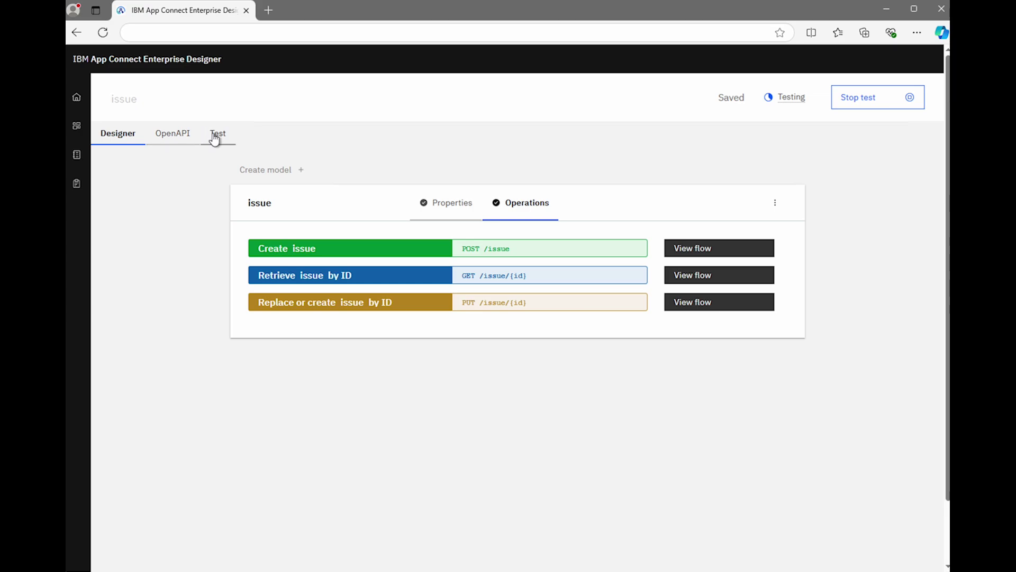
left_click(215, 137)
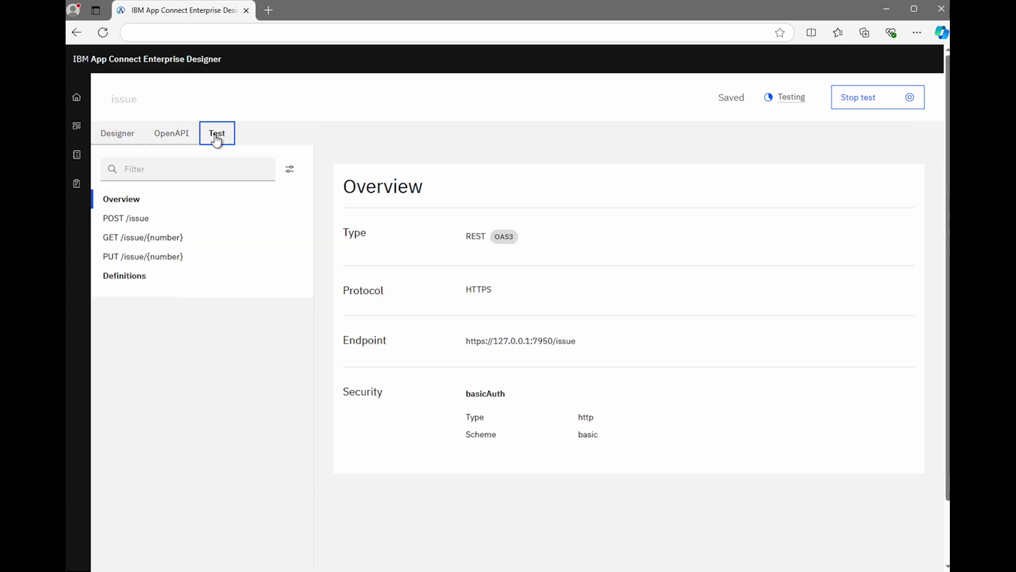
Send a Create issue test request with title "demo title for video", description "demo description for video" and label "demo label".
left_click(127, 221)
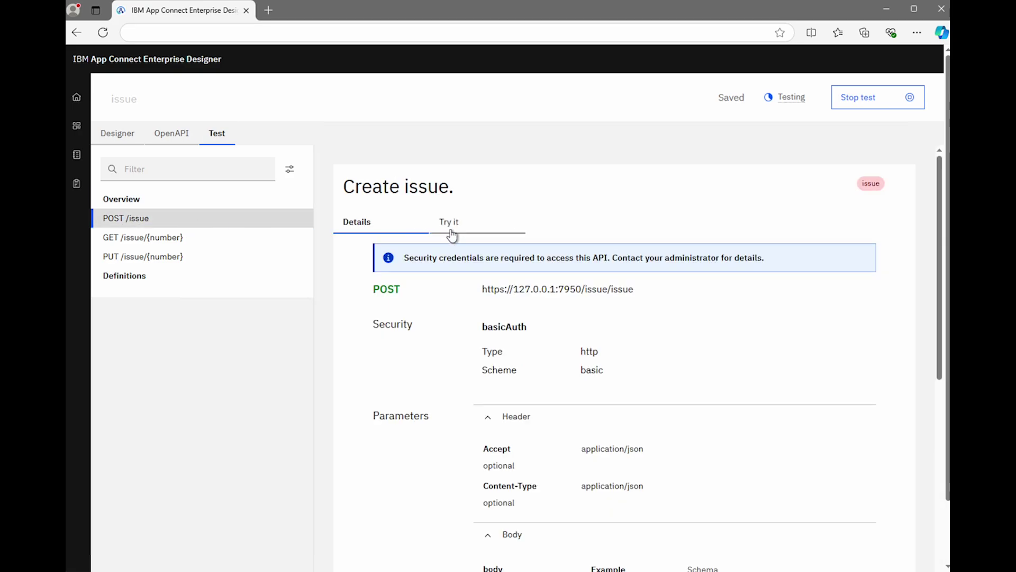
left_click(456, 232)
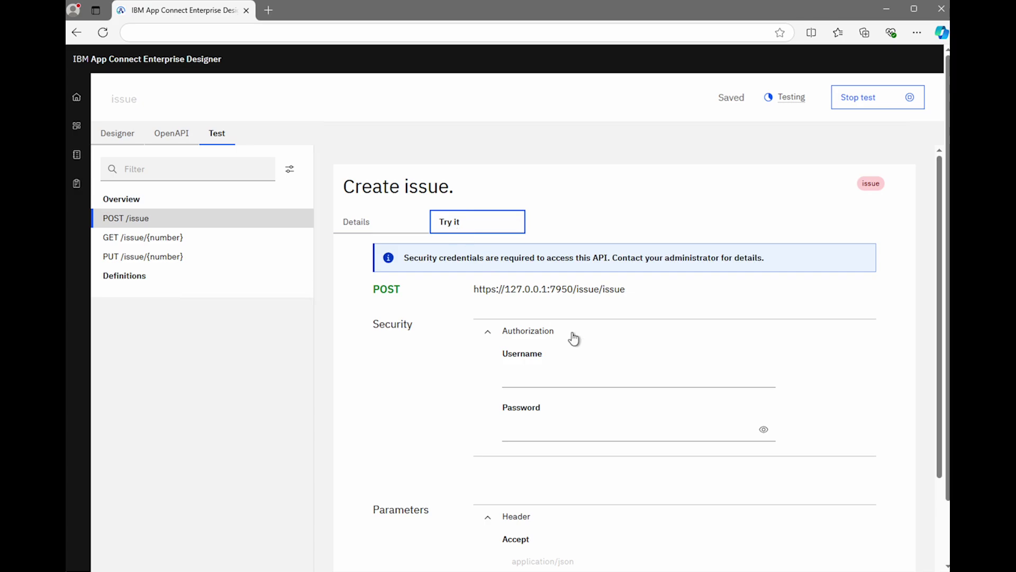
scroll(574, 338, "down", 3)
scroll(574, 338, "down", 2)
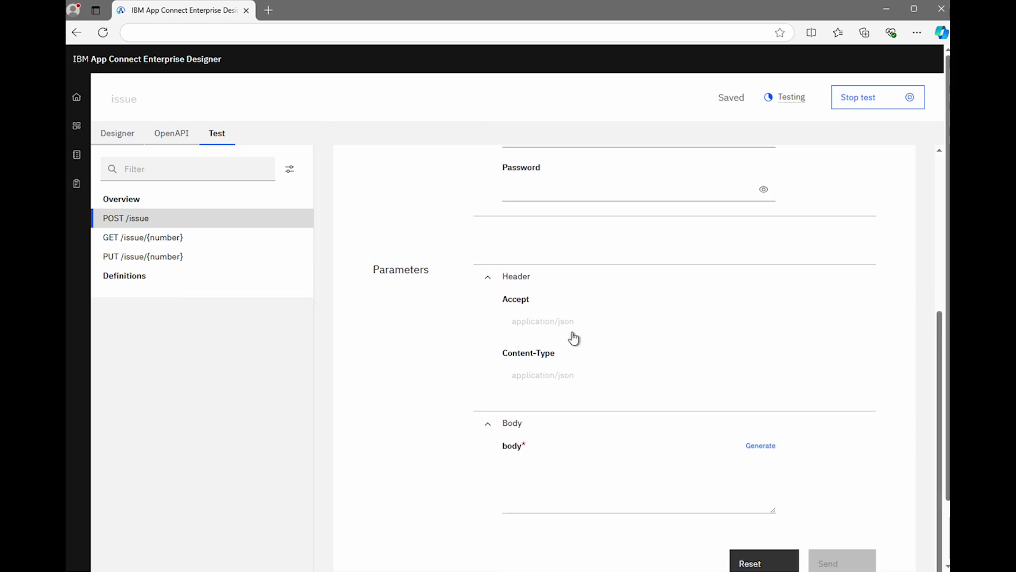
left_click(524, 487)
type("\"title\": \"demo title for video\", \"description\": \"demo description for video\", \"label\": \"demo label\"")
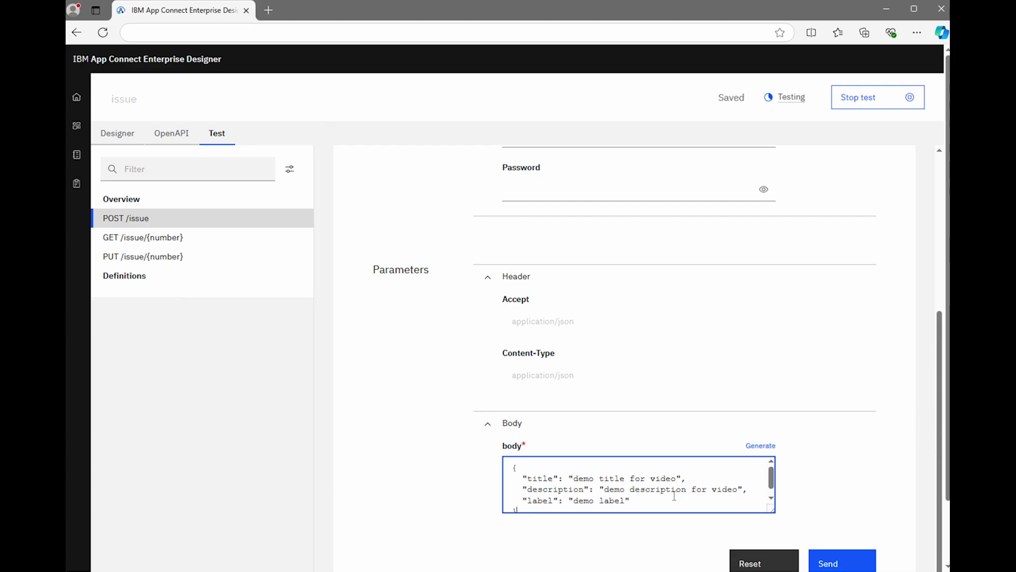
left_click(841, 565)
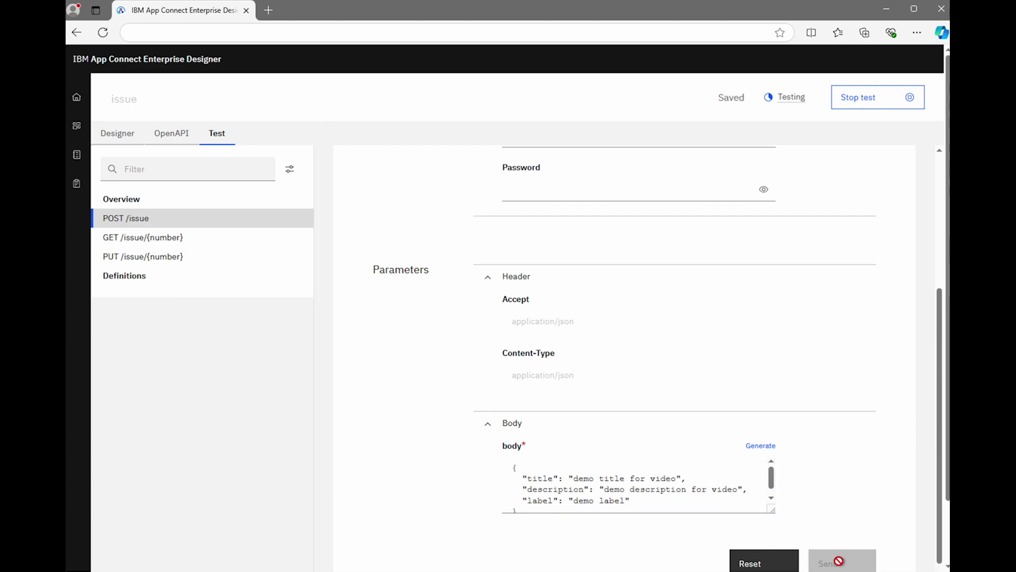
scroll(868, 492, "down", 4)
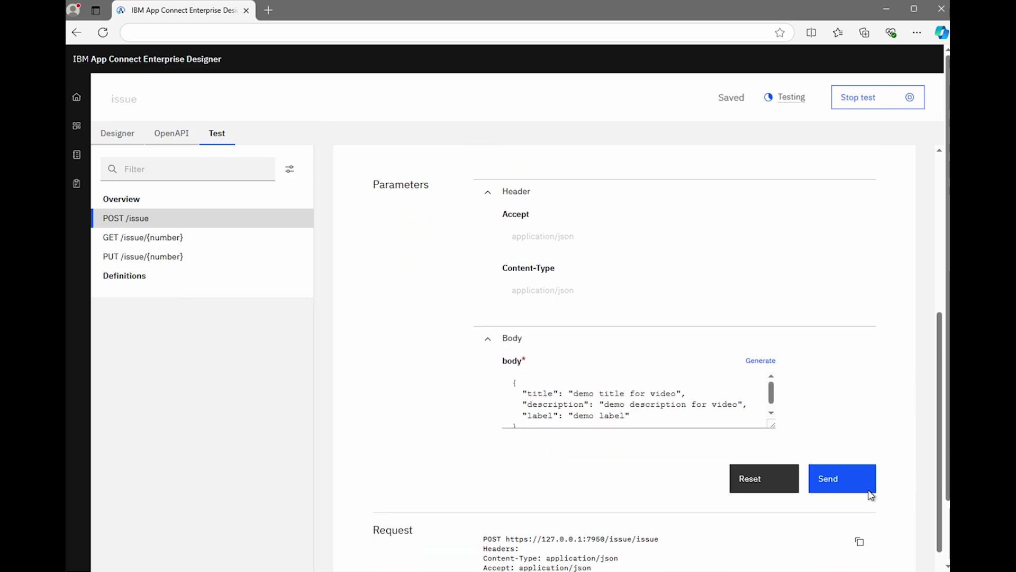
scroll(870, 495, "down", 1)
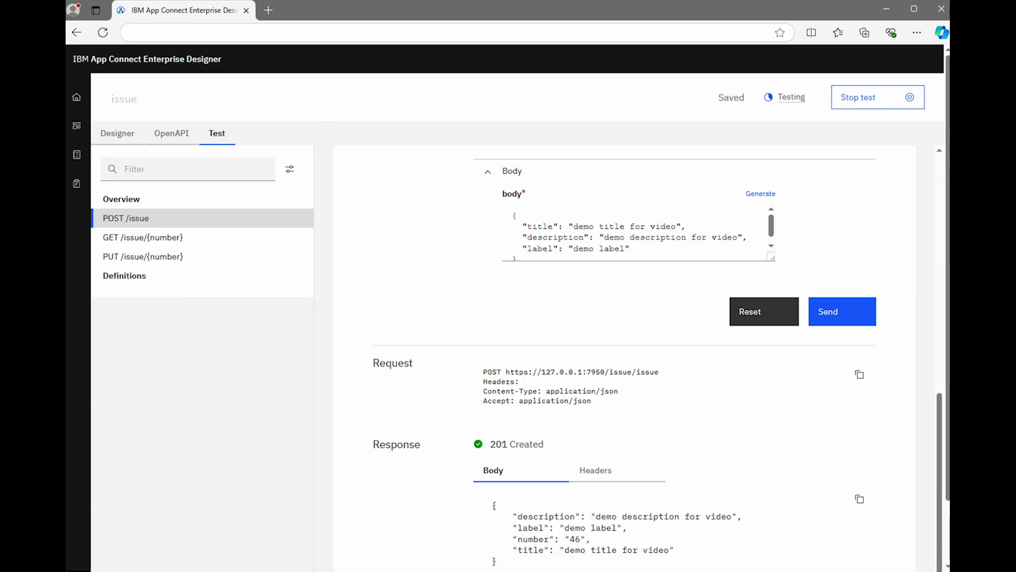
Switch to GitHub, refresh the ACE-Demo issues list, inspect the new "demo title for video" issue, and return to the list.
key("alt+Tab")
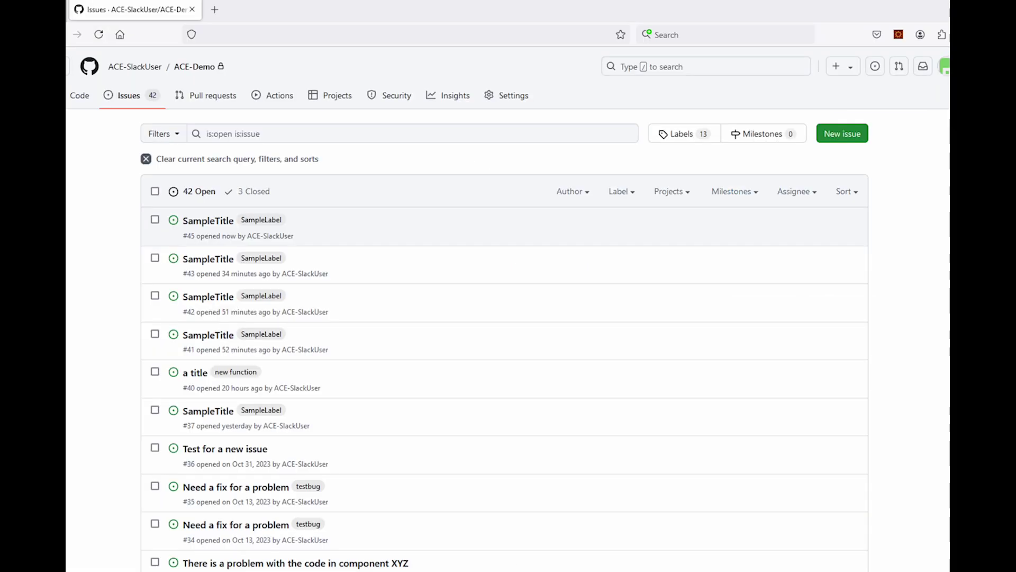
left_click(100, 35)
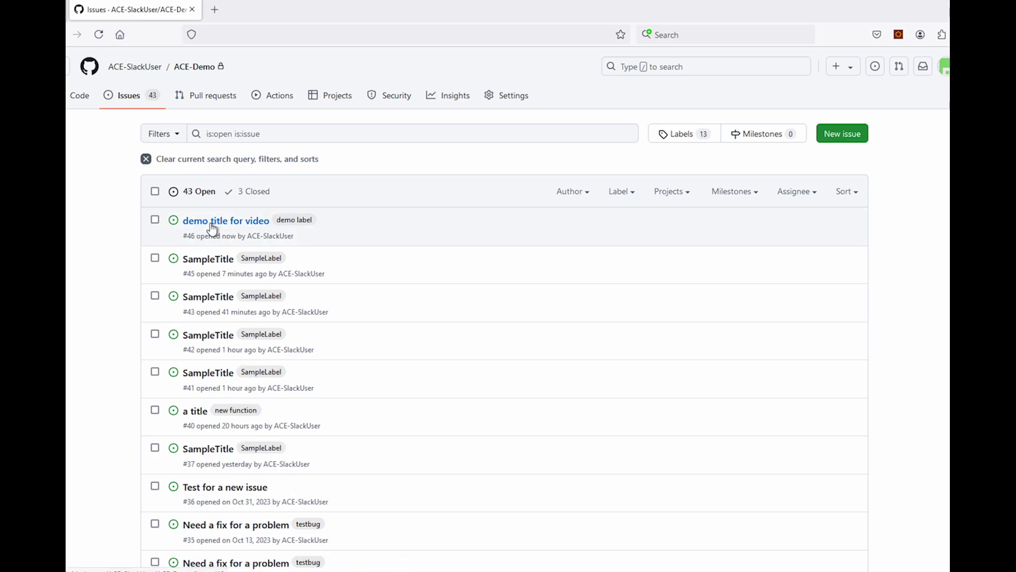
left_click(212, 227)
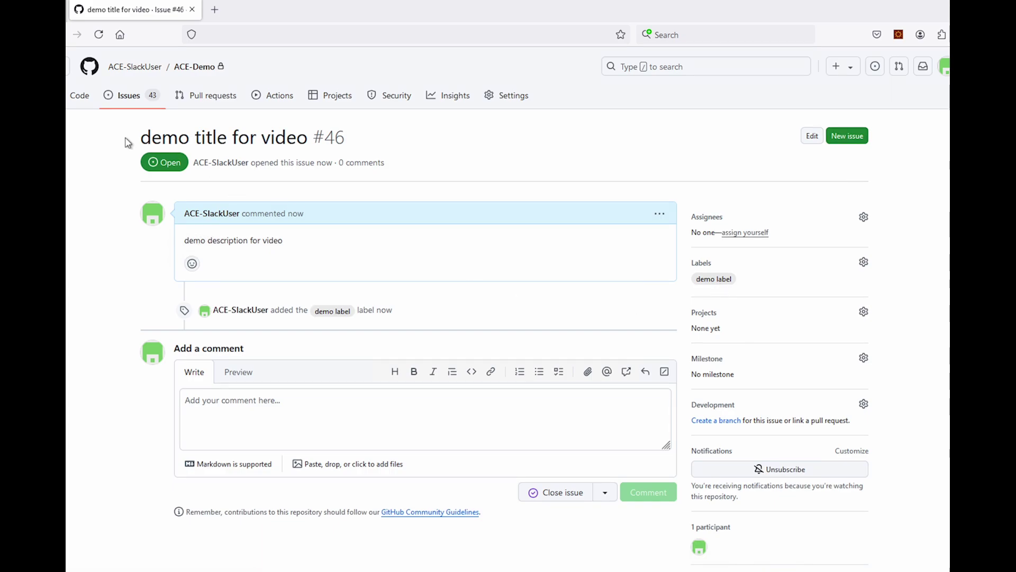
left_click(132, 101)
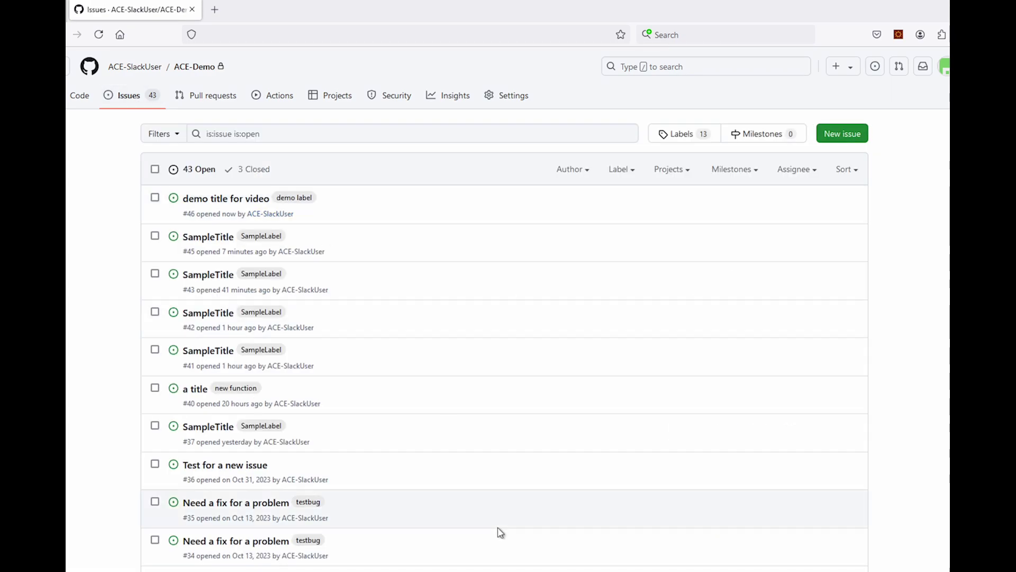
Switch back to App Connect Designer and send a Retrieve issue by ID test request with number 46.
left_click(460, 570)
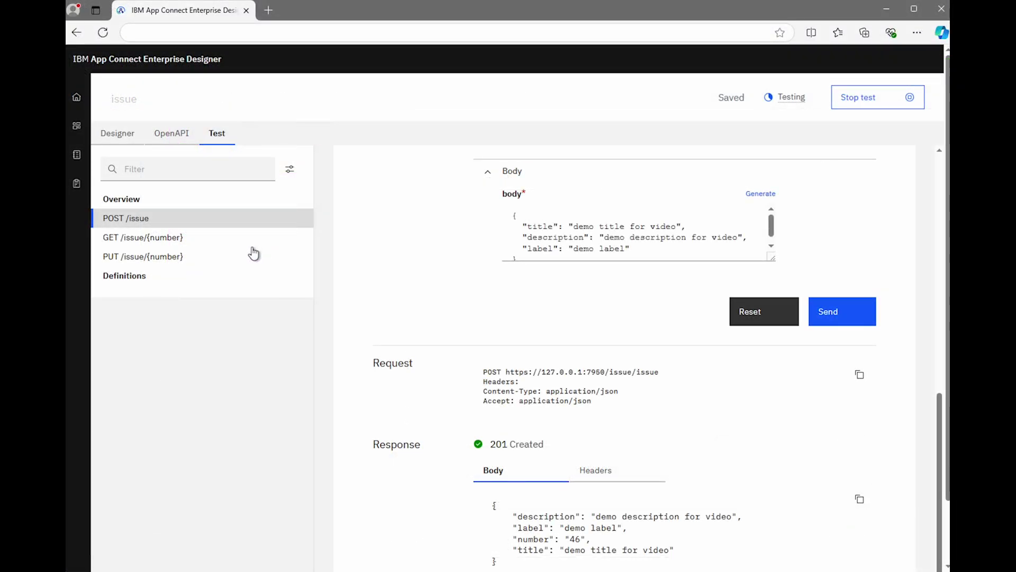
left_click(141, 240)
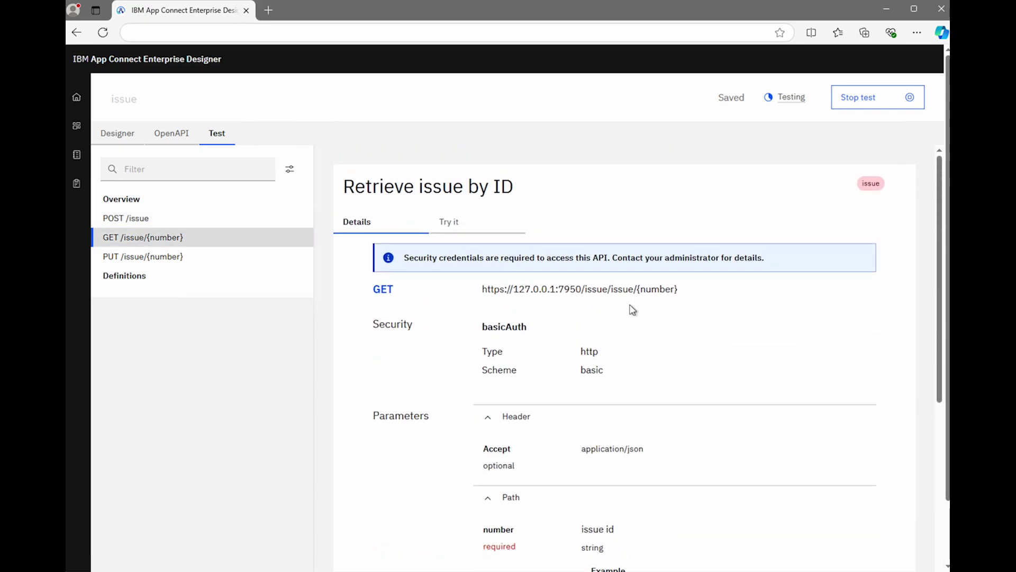
left_click(454, 229)
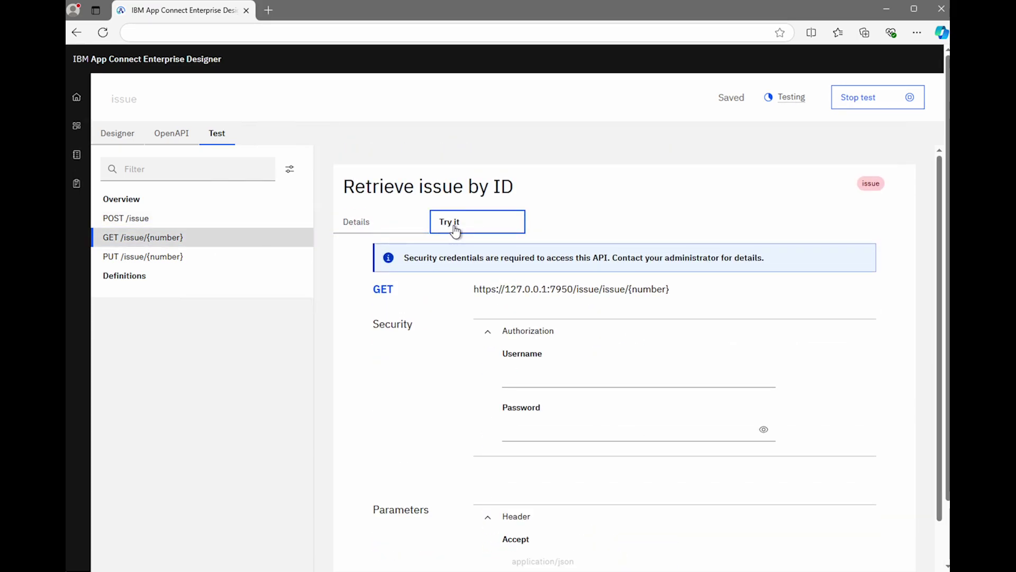
scroll(554, 275, "down", 3)
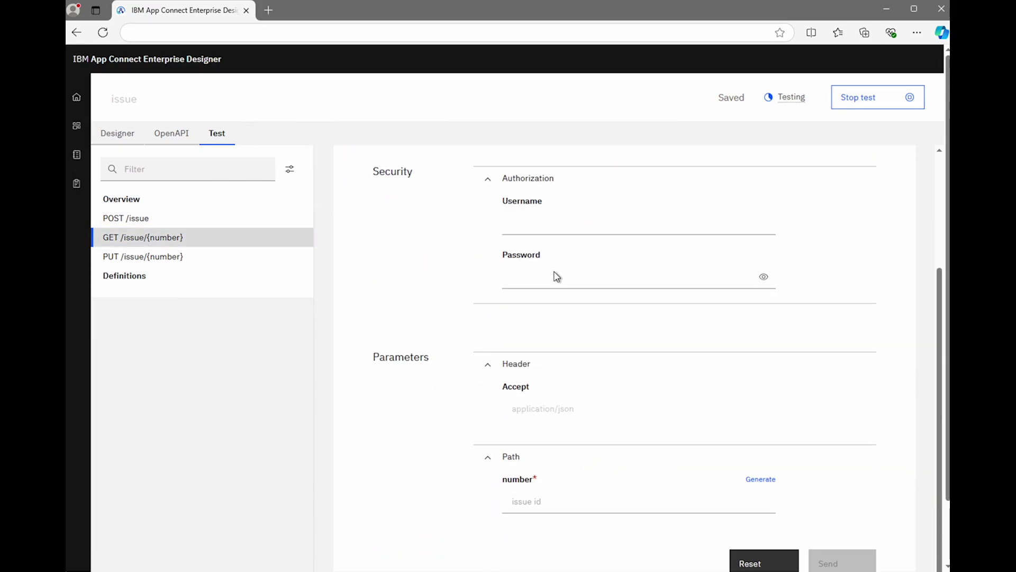
left_click(528, 498)
type("46")
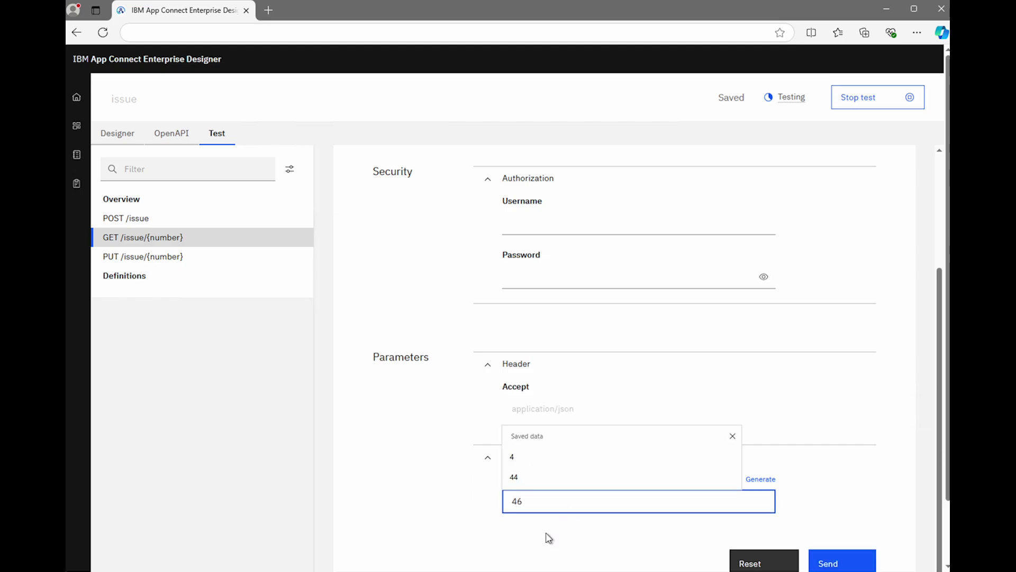
left_click(549, 537)
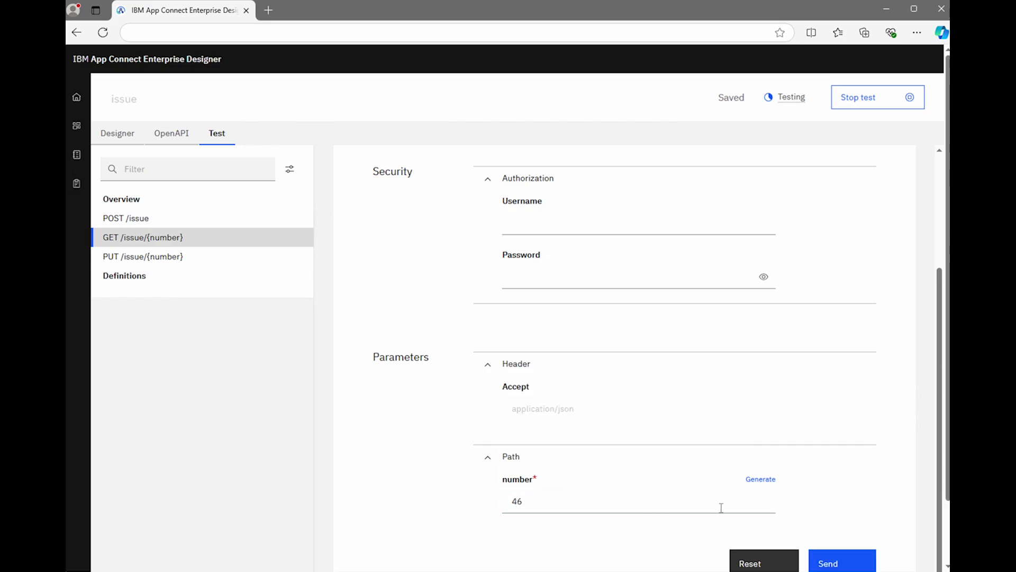
left_click(829, 560)
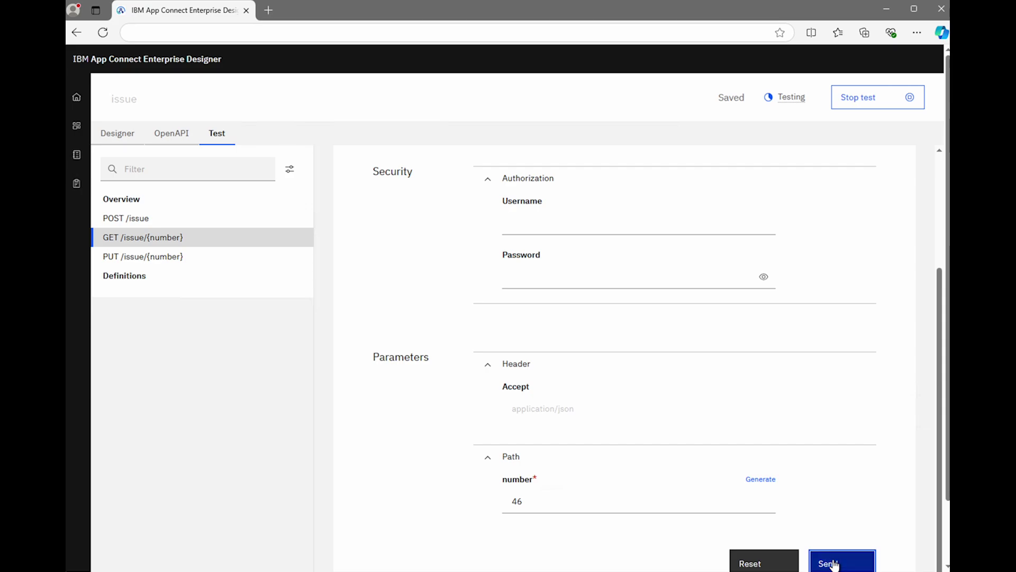
Review the retrieve request's response, check the Slack channel demo-the-new-nodes-in-ace for its notification, and return to App Connect Designer.
scroll(898, 496, "down", 4)
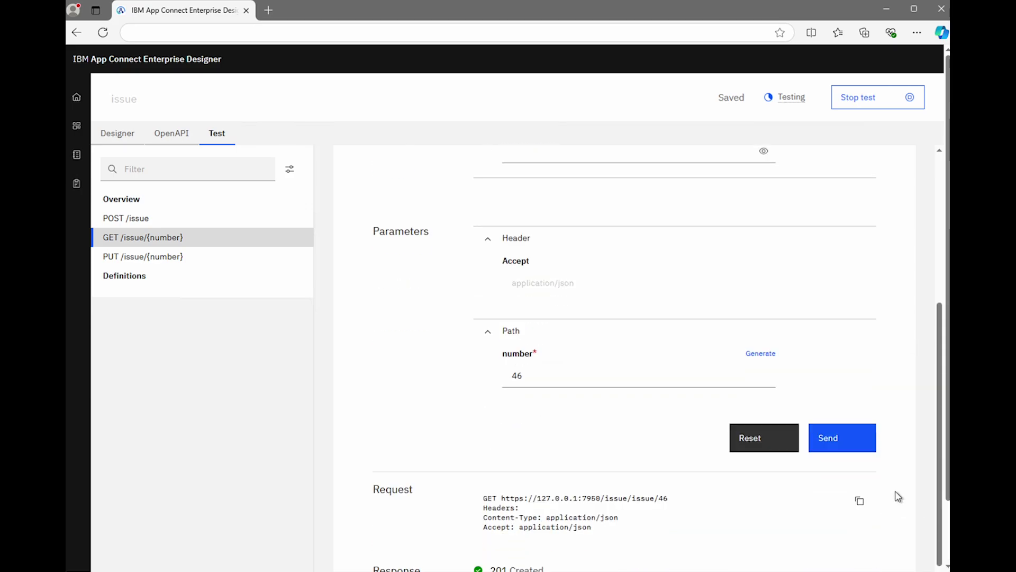
scroll(898, 496, "down", 1)
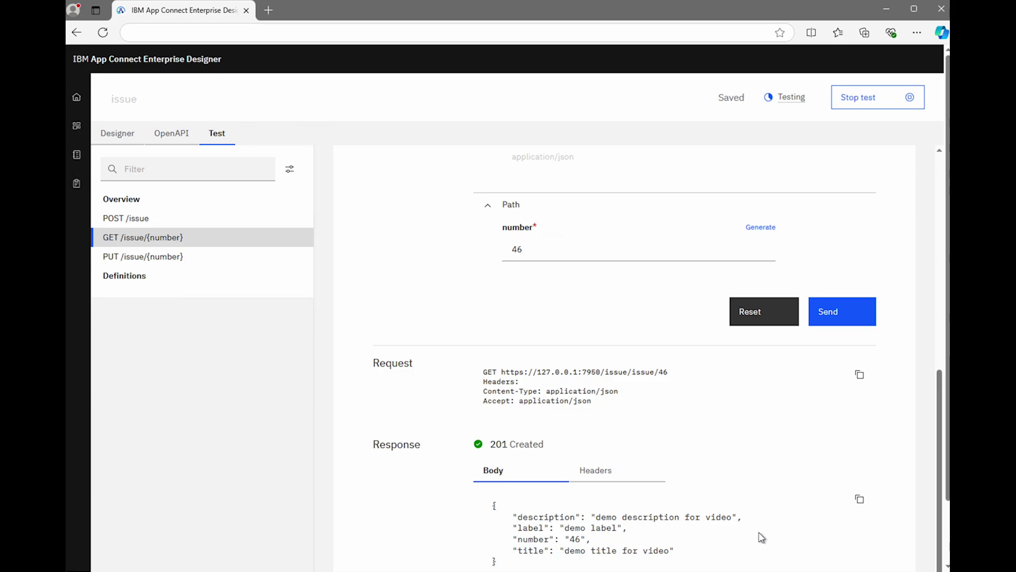
key("alt+Tab")
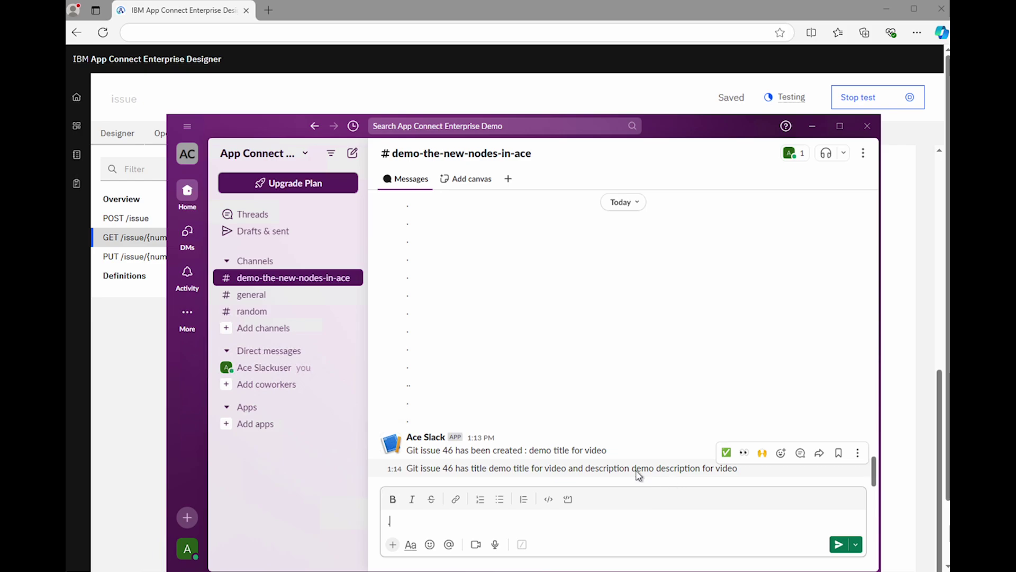
left_click(137, 401)
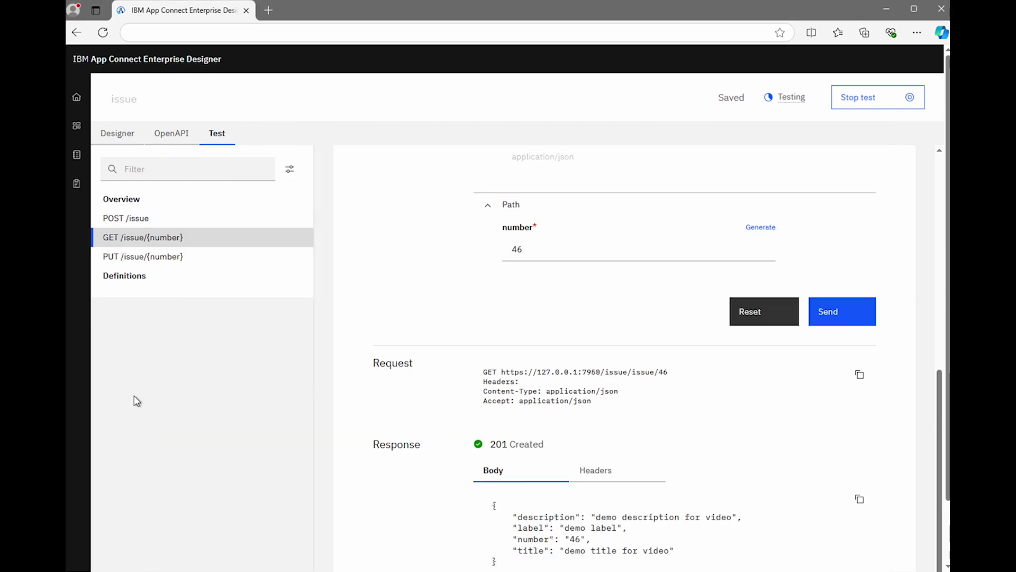
Send a Replace or create issue by ID test request with number 46 and the empty body {}, and view its response.
left_click(164, 258)
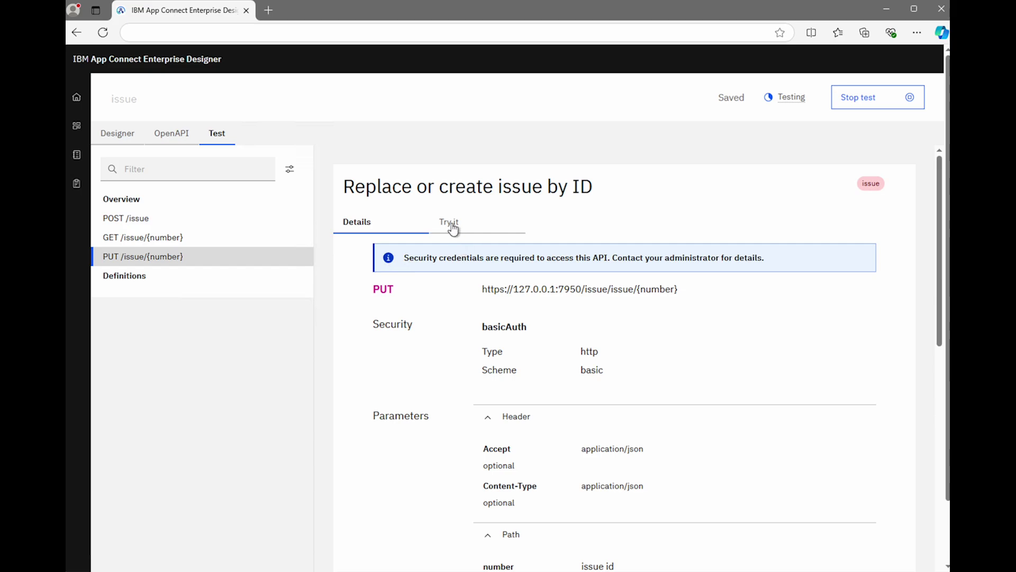
left_click(453, 229)
scroll(690, 307, "down", 5)
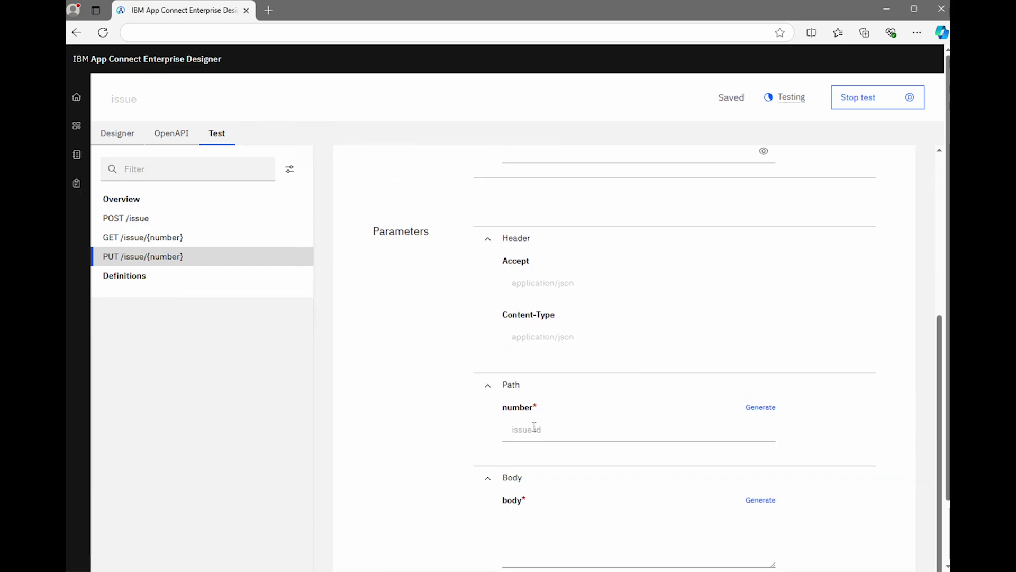
left_click(534, 428)
type("46")
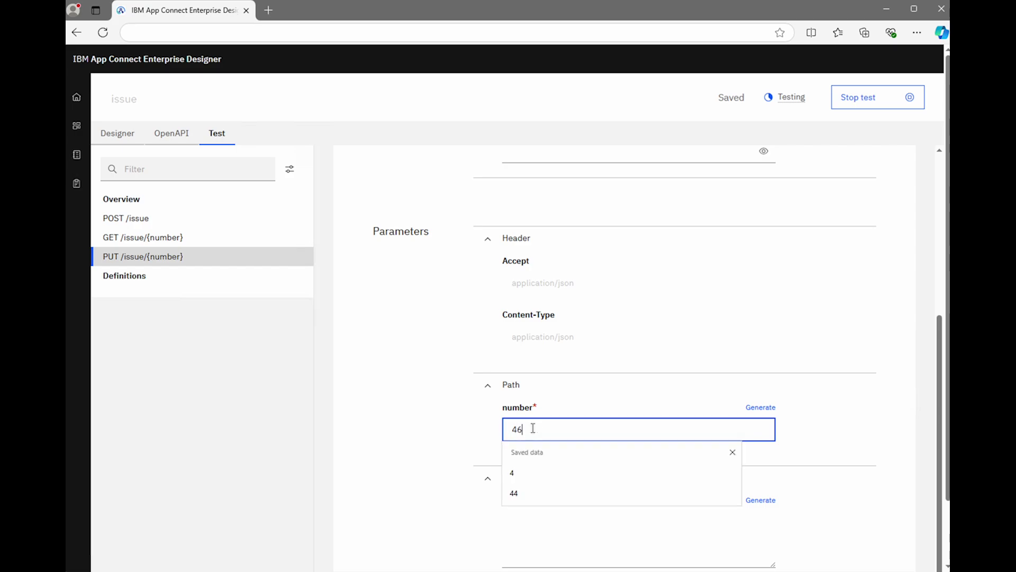
left_click(537, 523)
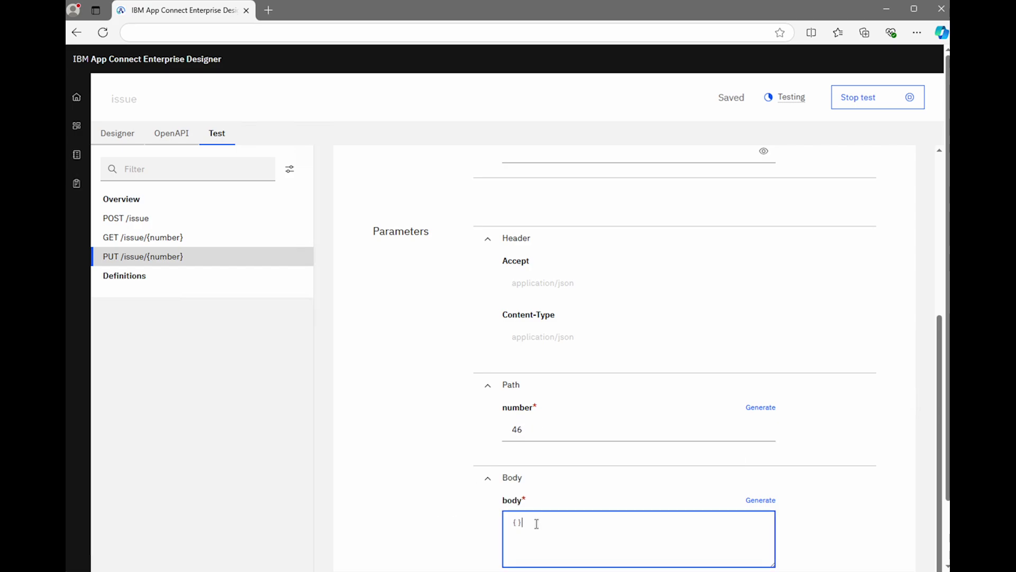
scroll(833, 520, "down", 1)
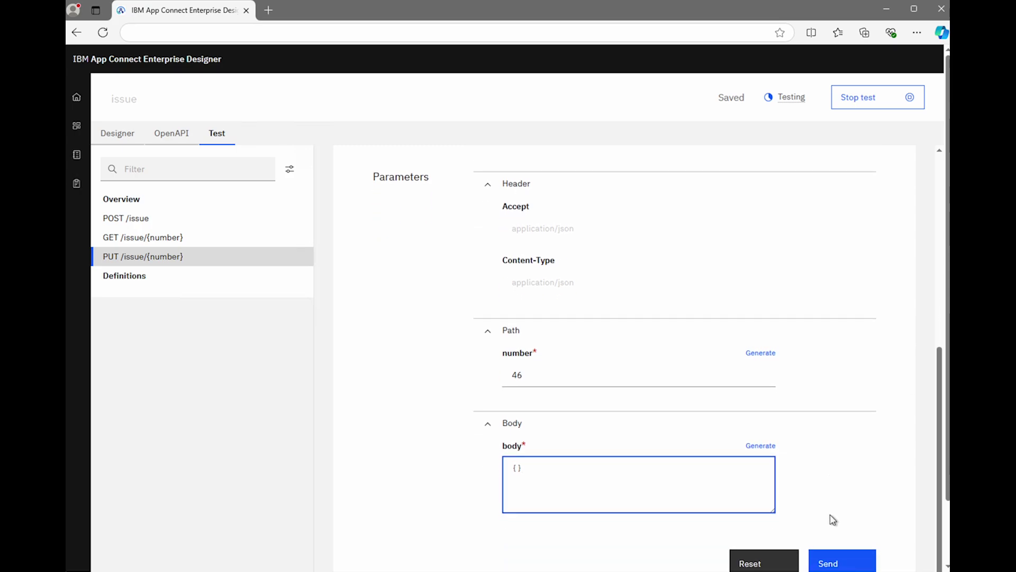
left_click(834, 560)
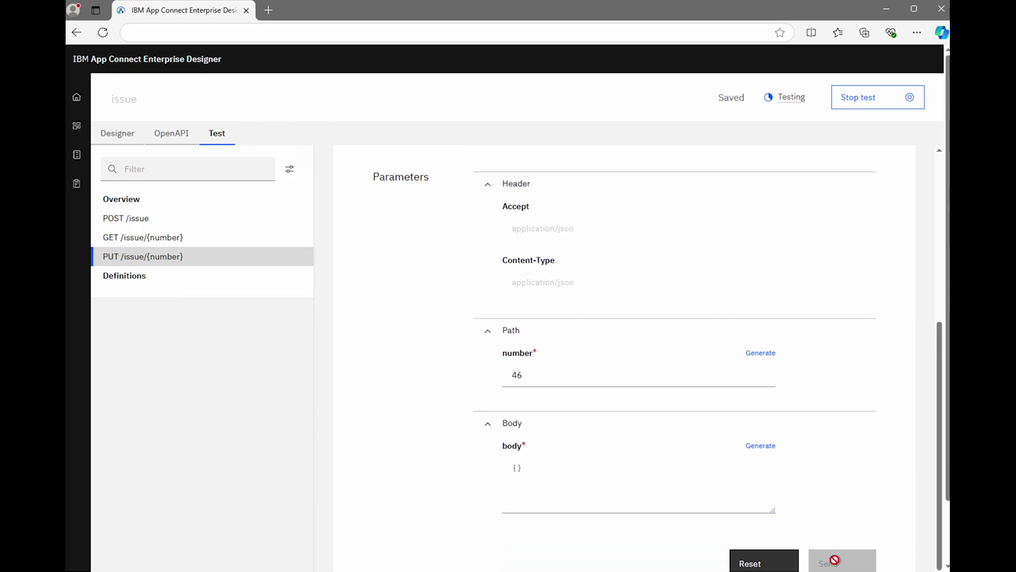
scroll(880, 510, "down", 4)
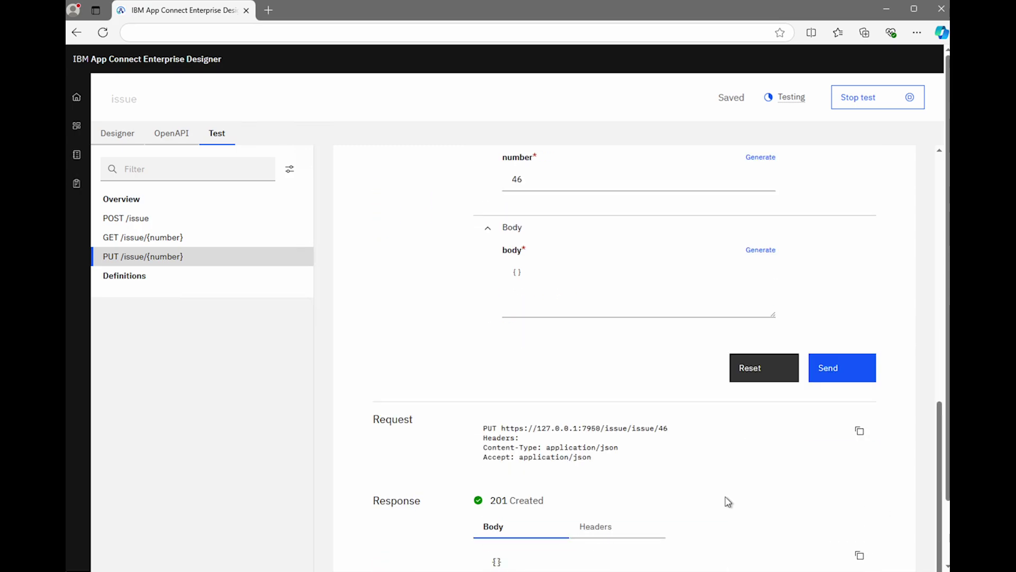
scroll(729, 500, "down", 1)
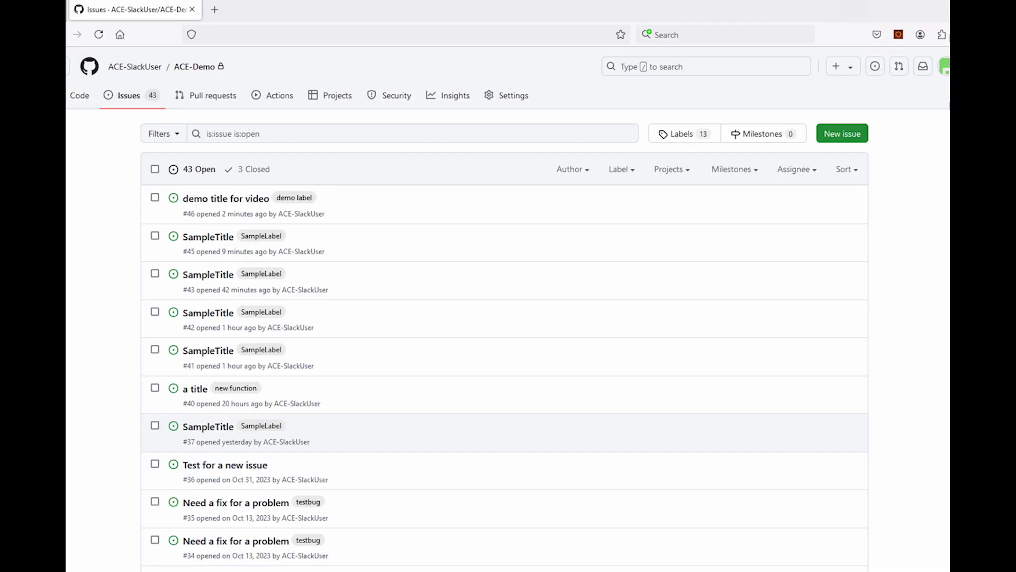
Switch to GitHub, refresh the ACE-Demo issues list, show the closed issues, and open "demo title for video" (#46).
left_click(100, 37)
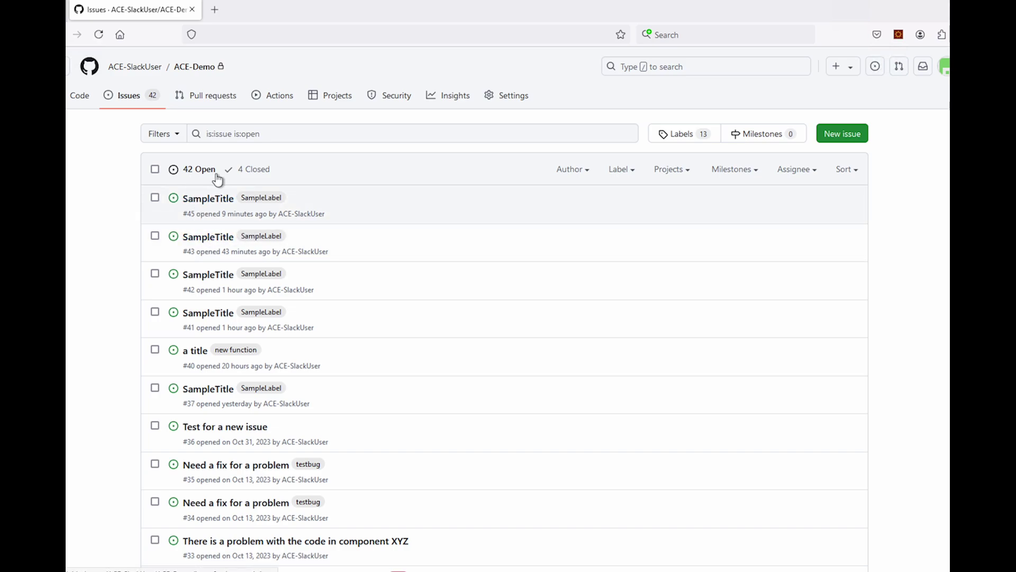
left_click(258, 169)
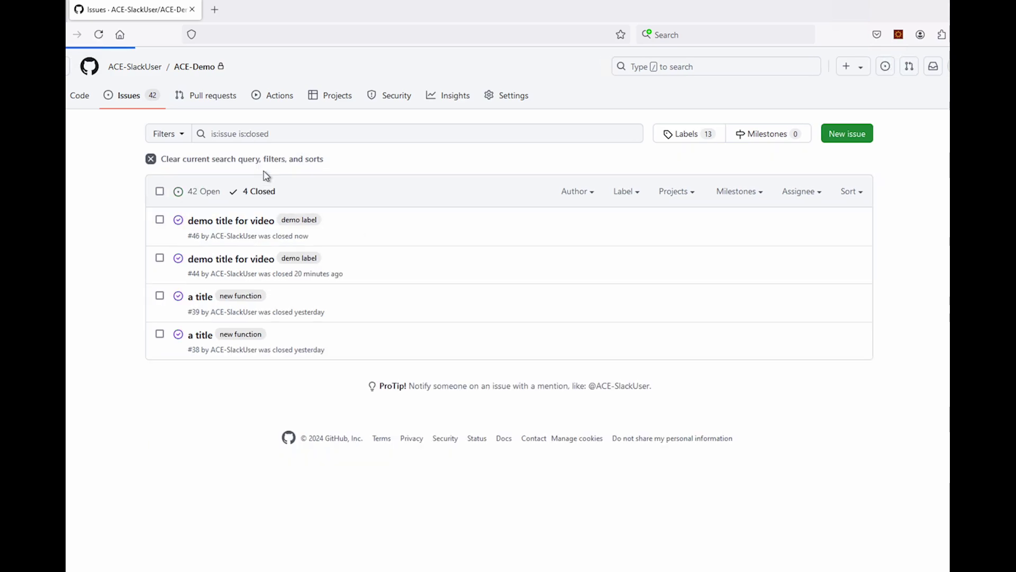
left_click(220, 223)
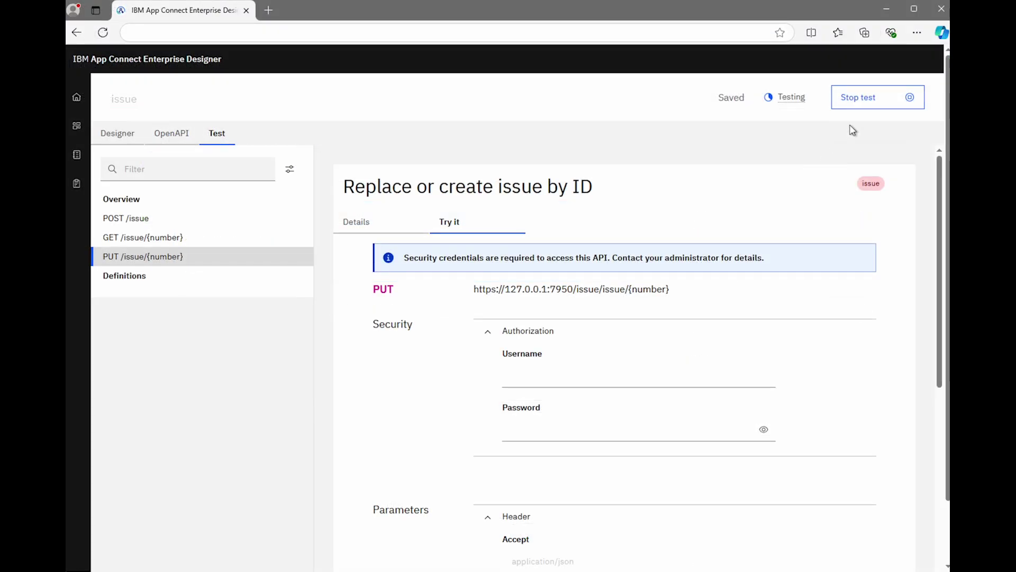
Return to App Connect Designer, stop the API test, and review the issue model's properties and operations.
left_click(859, 98)
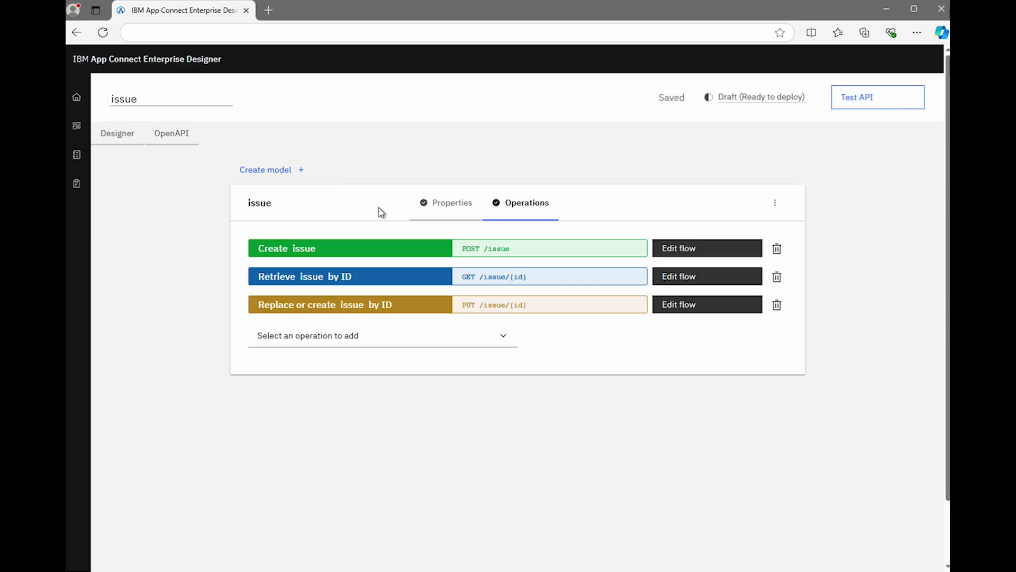
left_click(444, 210)
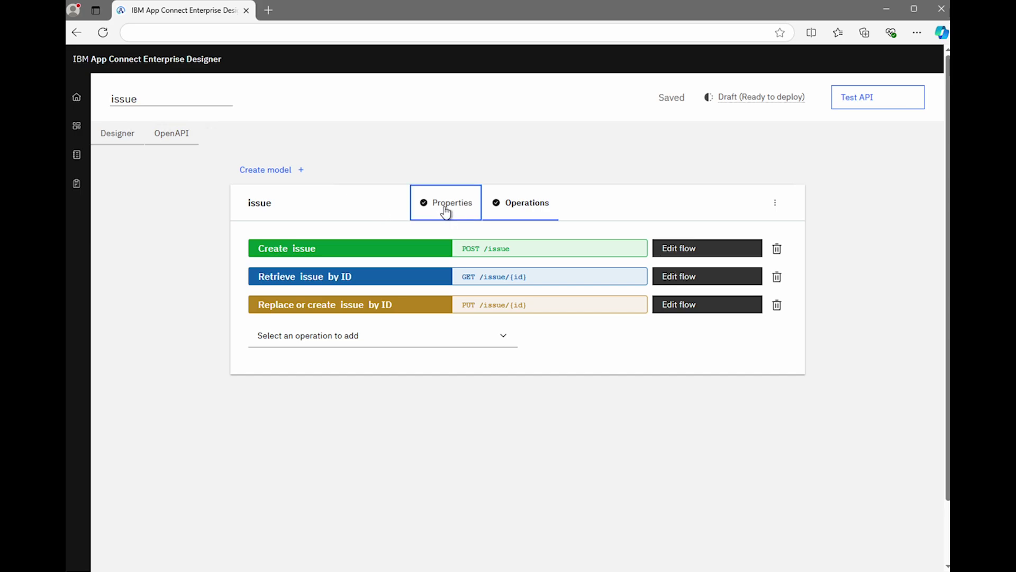
left_click(536, 210)
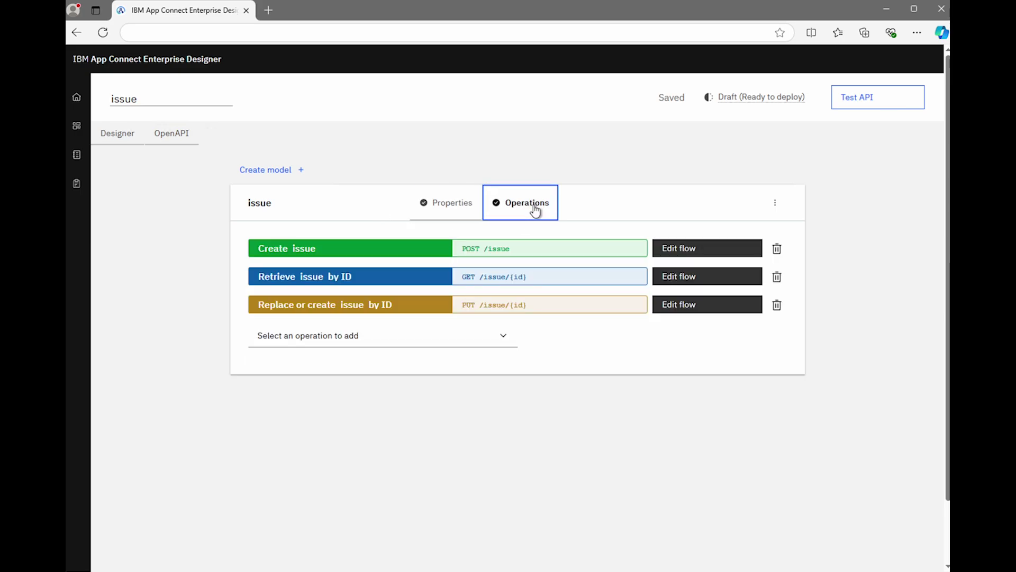